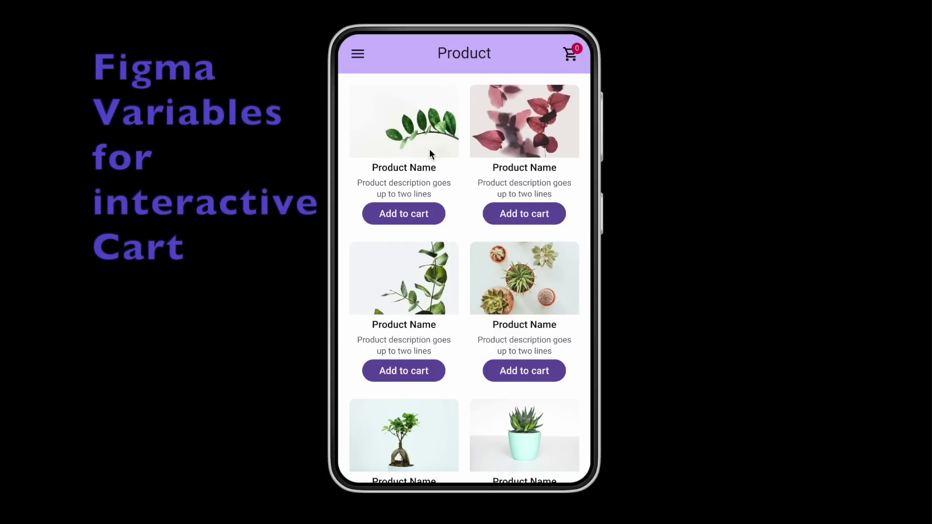
# - Test the finished cart prototype by adding the first three products to the cart
pyautogui.click(414, 216)
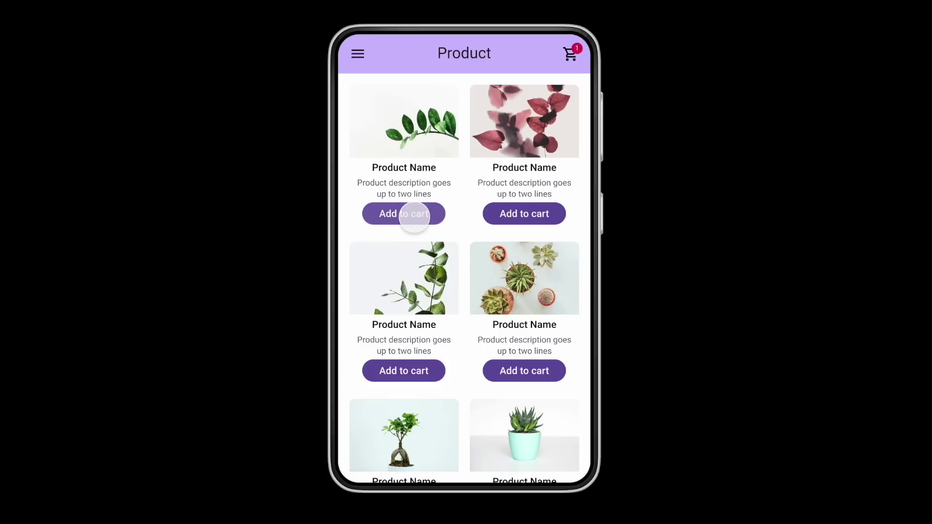
pyautogui.click(515, 221)
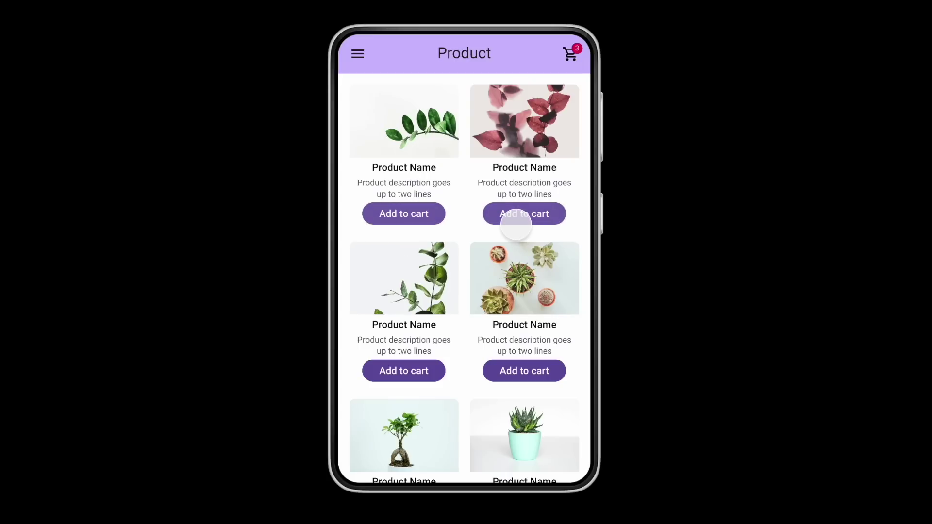
pyautogui.click(418, 368)
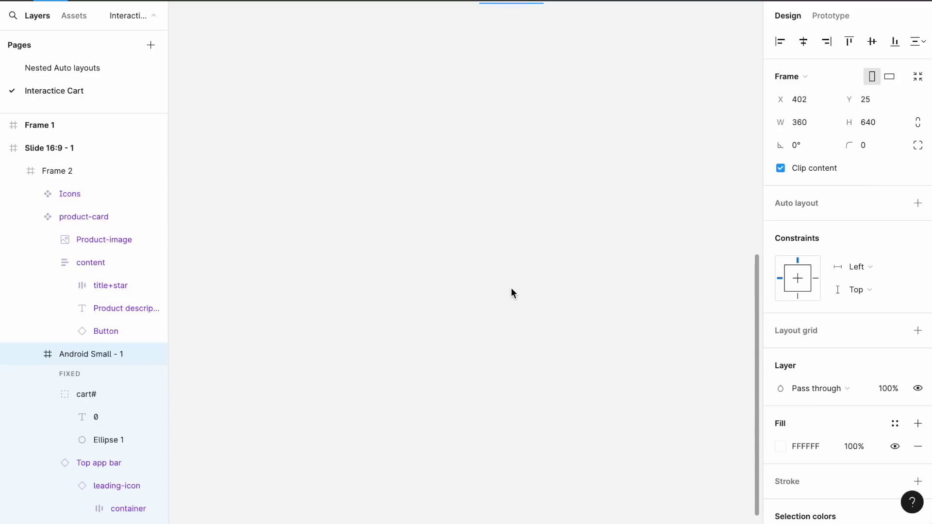
# - Create a new 360 × 640 Android Small frame on an empty area of the canvas
pyautogui.press('f')
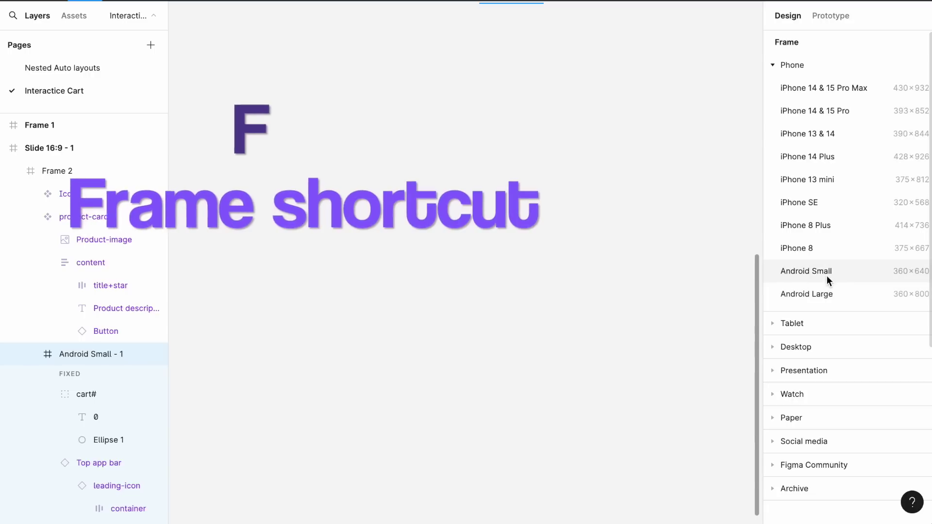
pyautogui.click(809, 273)
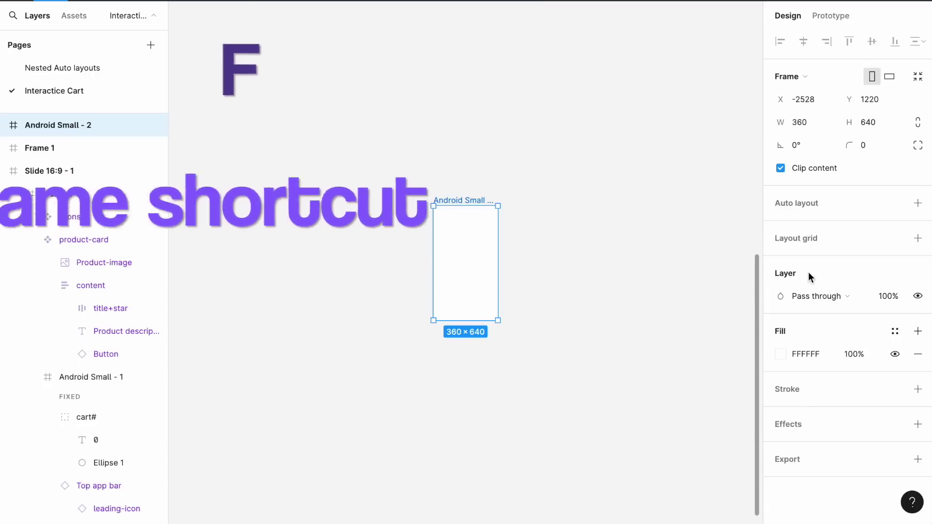
pyautogui.hotkey('shift', '2')
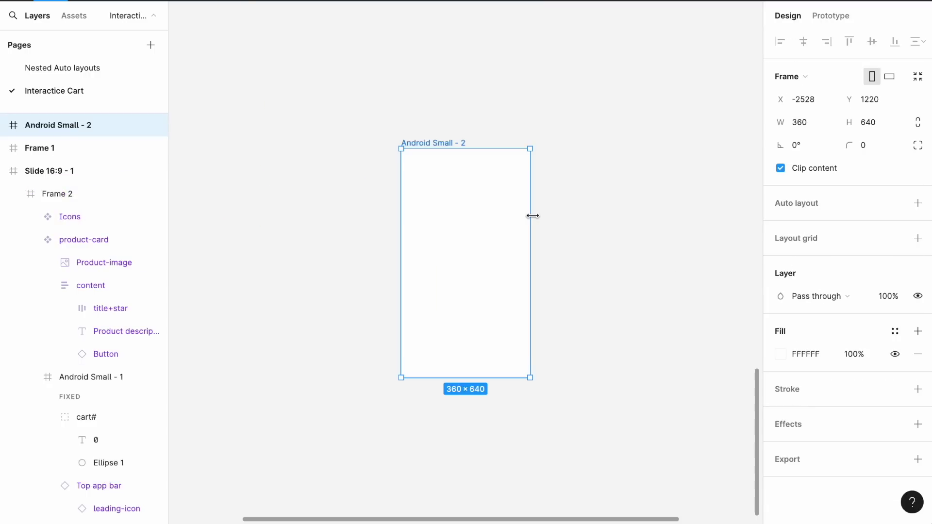
pyautogui.hotkey('ctrl', '+')
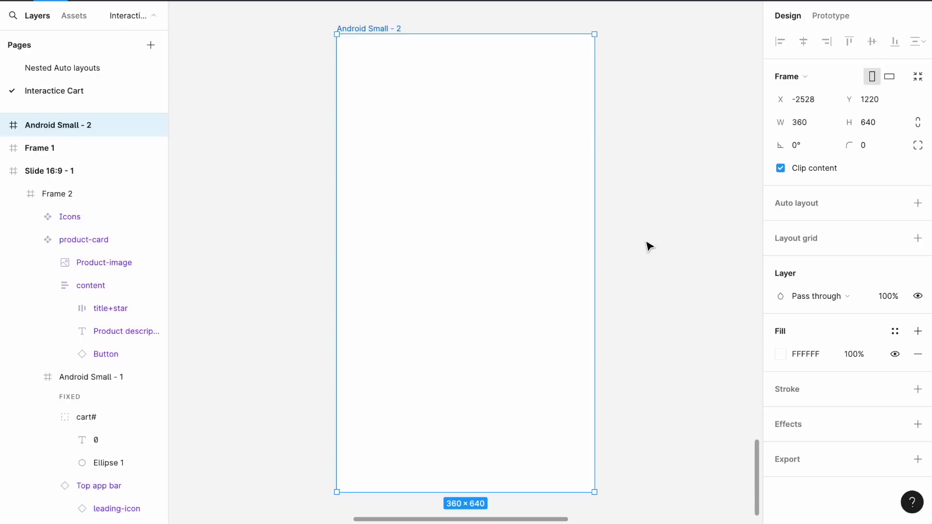
# - Clear the old asset search and apply the M3 Extra Small (0-599dp) layout grid style to the new frame
pyautogui.click(75, 20)
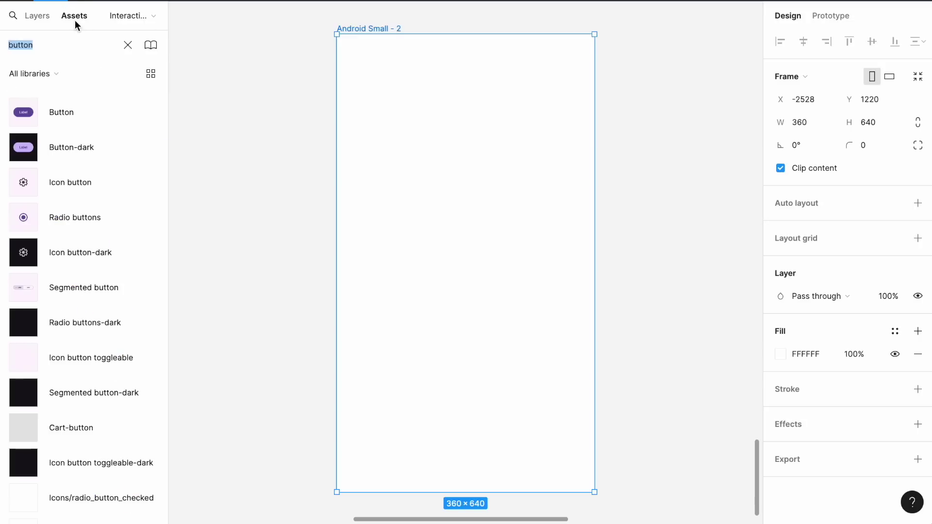
pyautogui.click(128, 45)
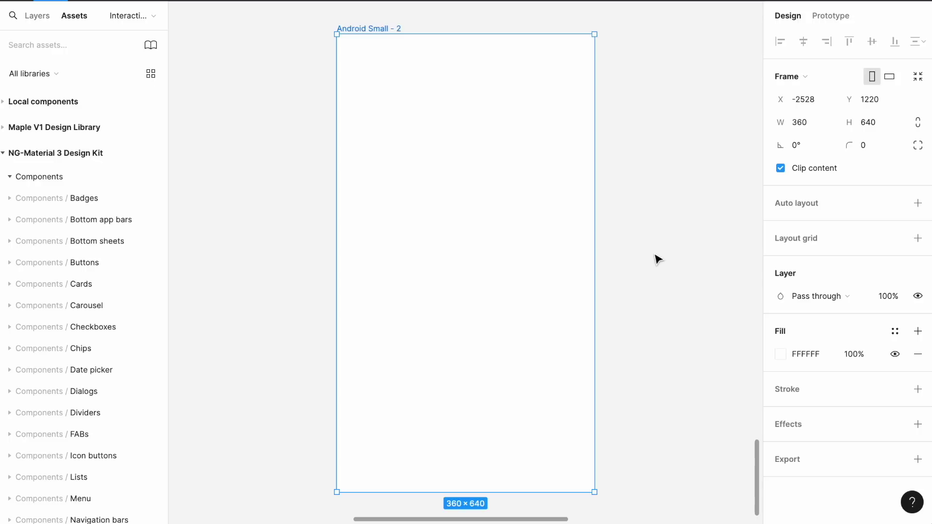
pyautogui.click(887, 241)
pyautogui.write('m3')
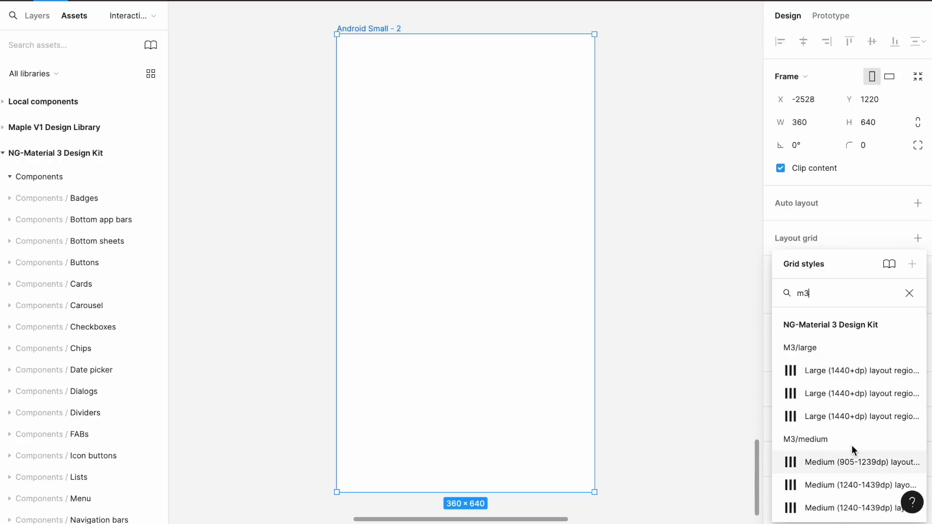
pyautogui.scroll(-4, 852, 444)
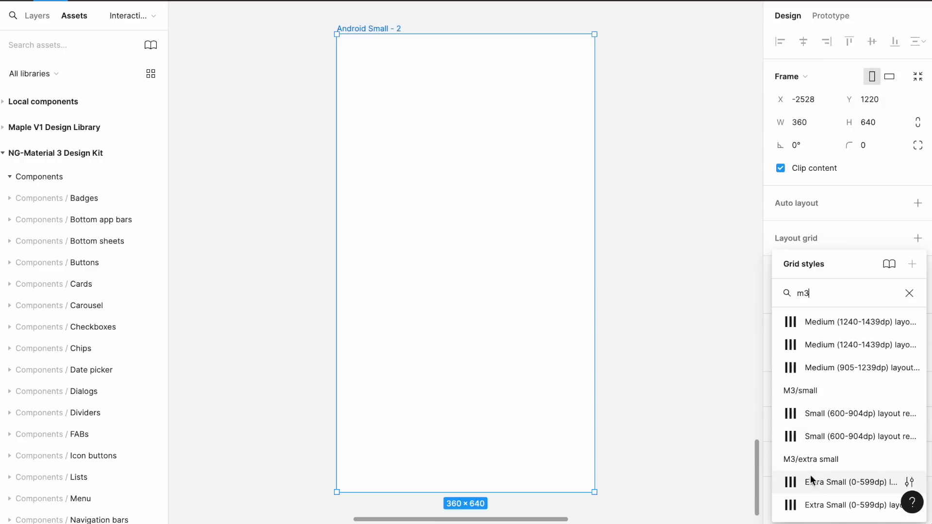
pyautogui.click(837, 486)
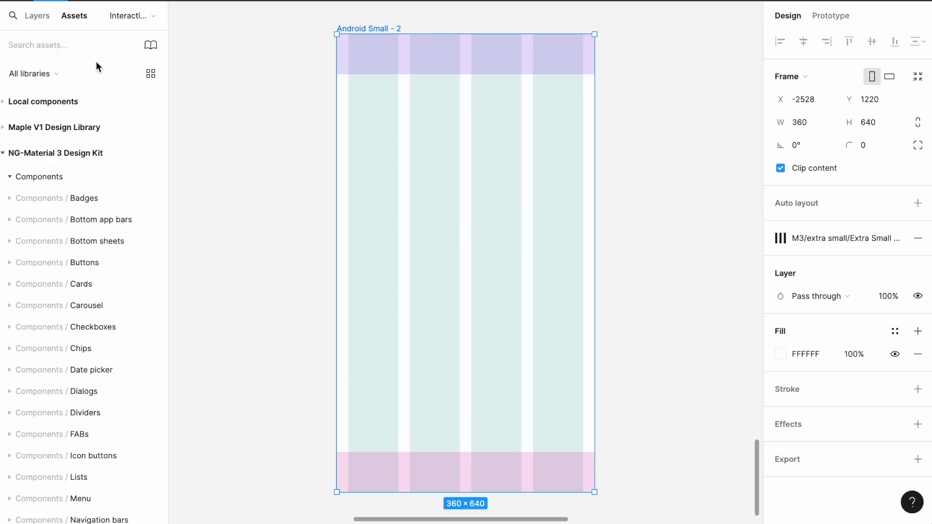
# - Find the Top app bar component in the asset libraries and insert a small-centered, flat instance
pyautogui.click(62, 45)
pyautogui.write('top app')
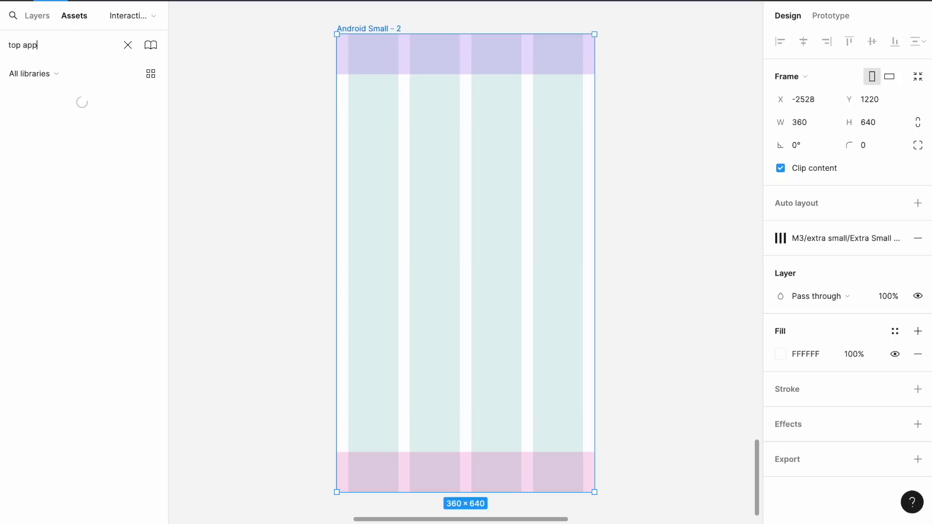
pyautogui.click(71, 113)
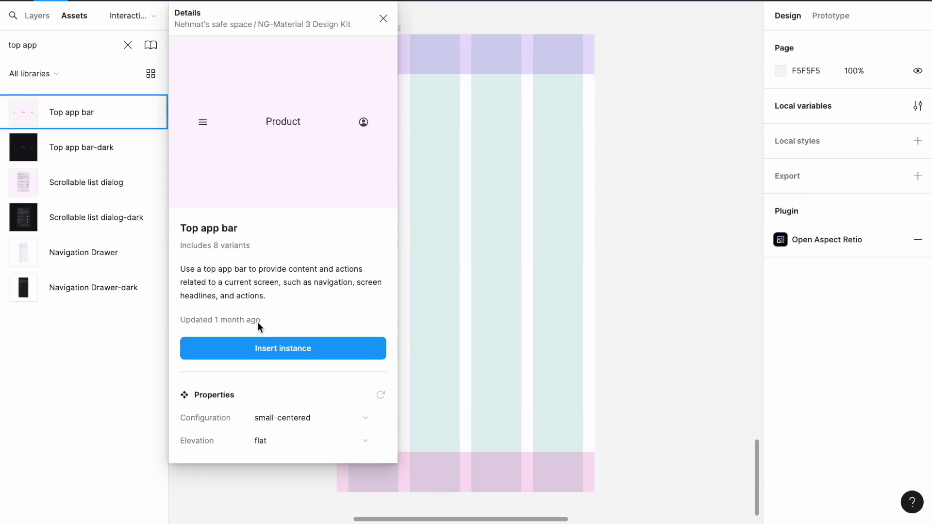
pyautogui.click(258, 349)
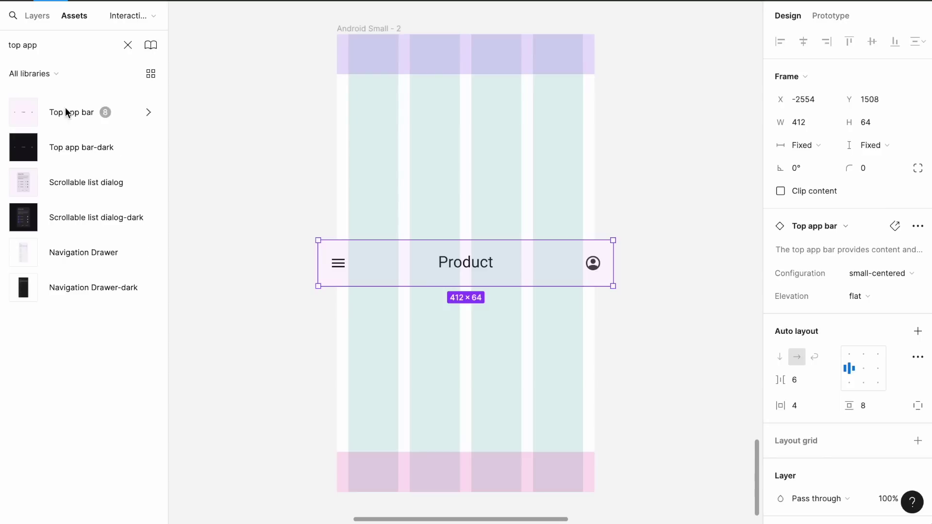
# - Place the top app bar at the upper edge of the phone frame and resize it to 360 × 56
pyautogui.moveTo(395, 273); pyautogui.dragTo(417, 62)
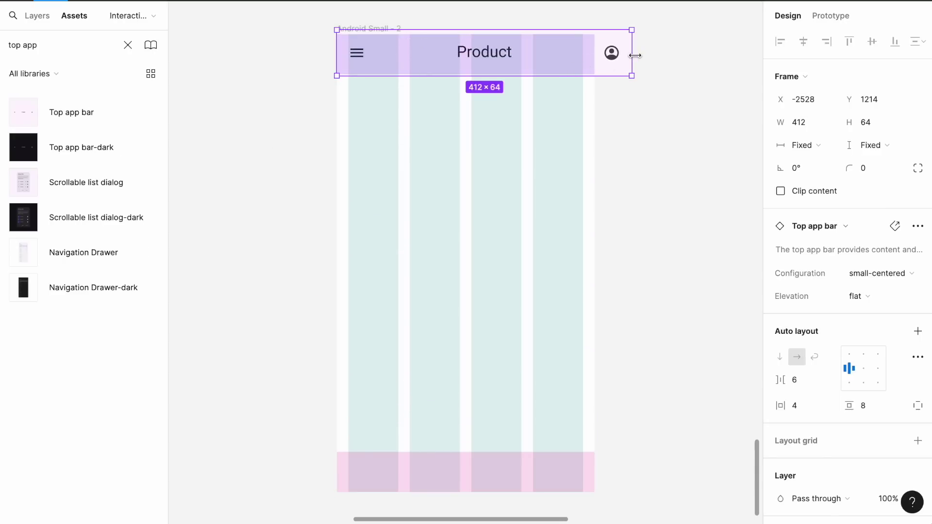
pyautogui.moveTo(631, 74); pyautogui.dragTo(596, 60)
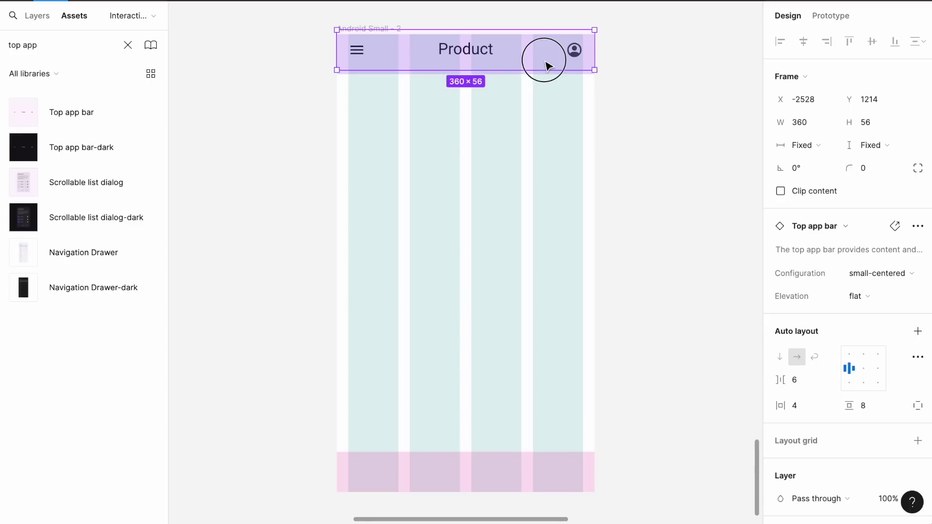
pyautogui.press('Escape')
# - Draw a 156 × 91 rectangle spanning two grid columns and move it onto the empty canvas beside the frame
pyautogui.scroll(3, 476, 243)
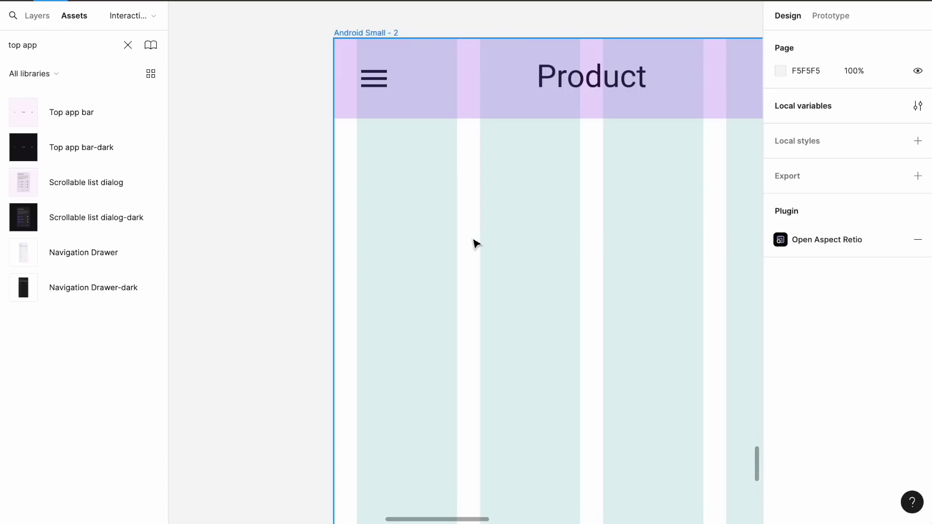
pyautogui.press('r')
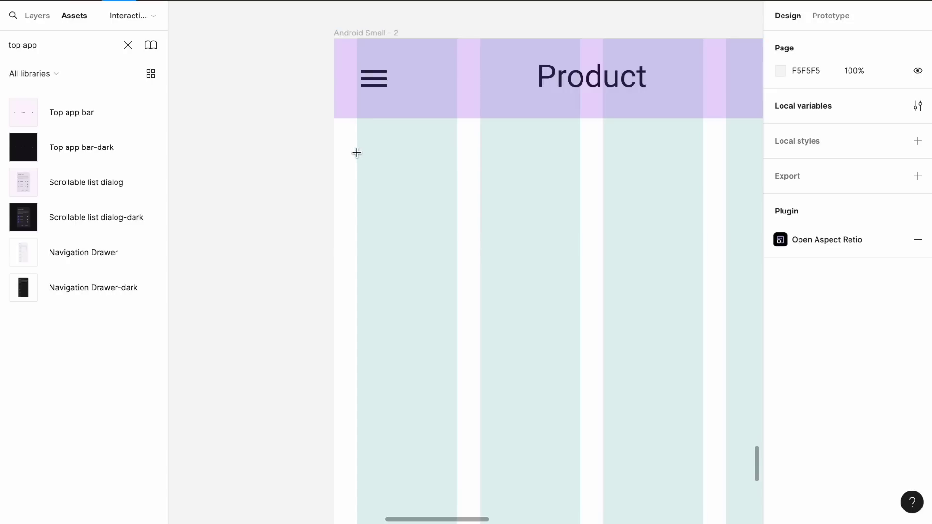
pyautogui.moveTo(357, 152); pyautogui.dragTo(581, 281)
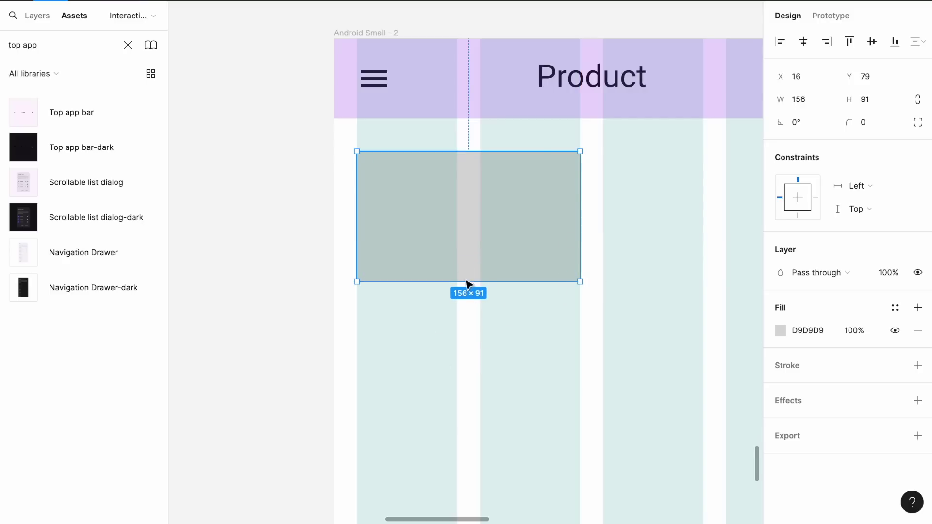
pyautogui.moveTo(452, 249); pyautogui.dragTo(179, 256)
pyautogui.hscroll(-5, 349, 275)
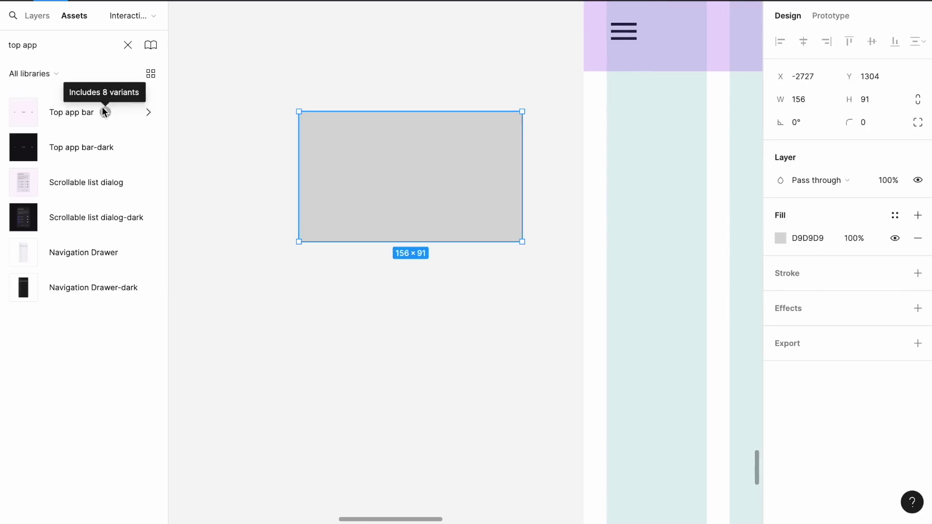
# - Insert an enabled, Filled Button instance from the design kit and place it below the grey rectangle
pyautogui.click(128, 45)
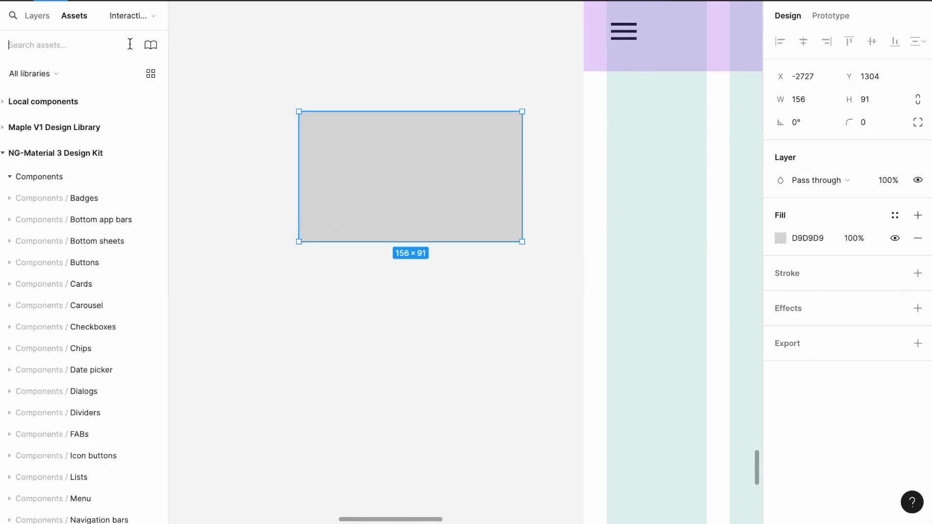
pyautogui.write('butto')
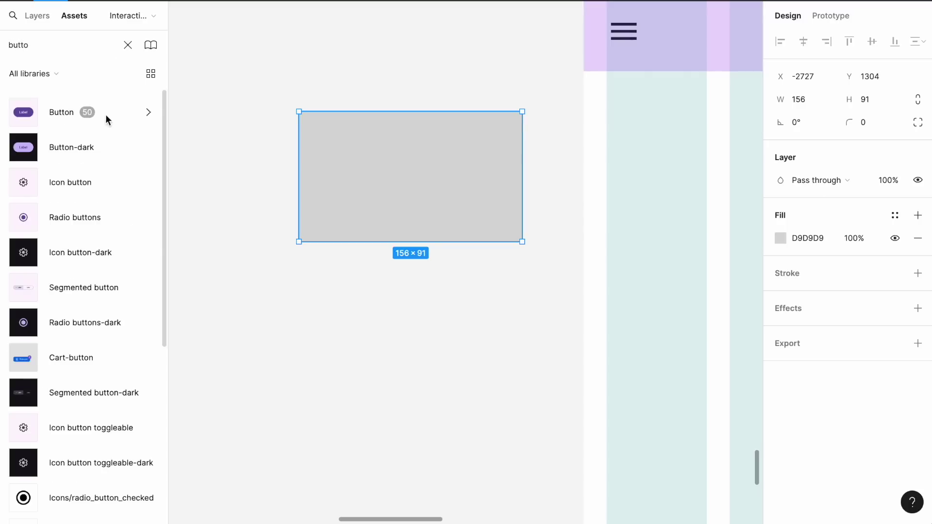
pyautogui.click(63, 112)
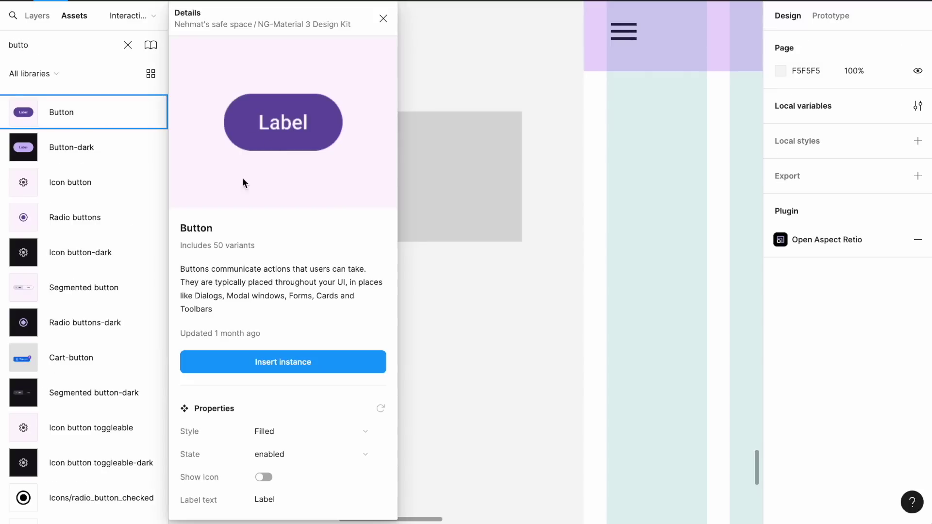
pyautogui.click(261, 366)
pyautogui.click(486, 269)
pyautogui.moveTo(486, 268); pyautogui.dragTo(437, 361)
# - Rename the grey rectangle's layer "image" and move the Top app bar layer into the Android Small - 2 frame
pyautogui.click(381, 189)
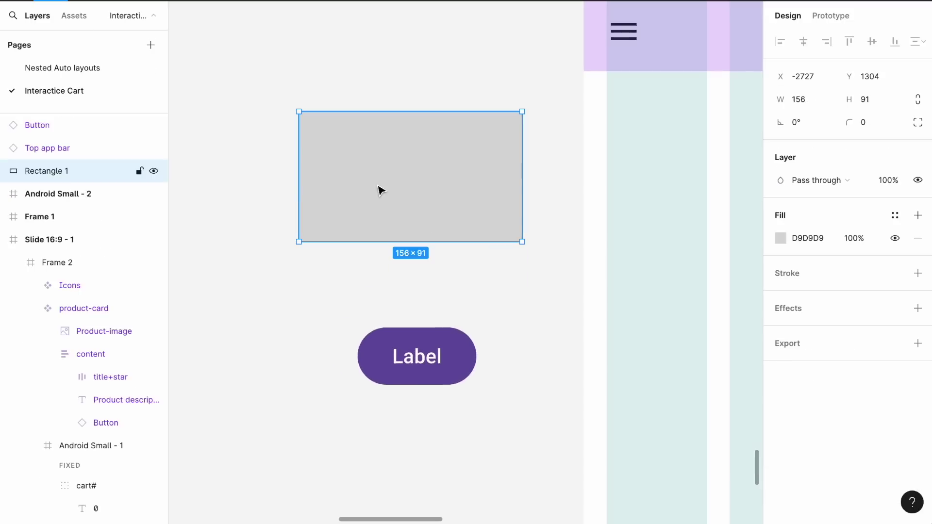
pyautogui.doubleClick(56, 173)
pyautogui.write('image')
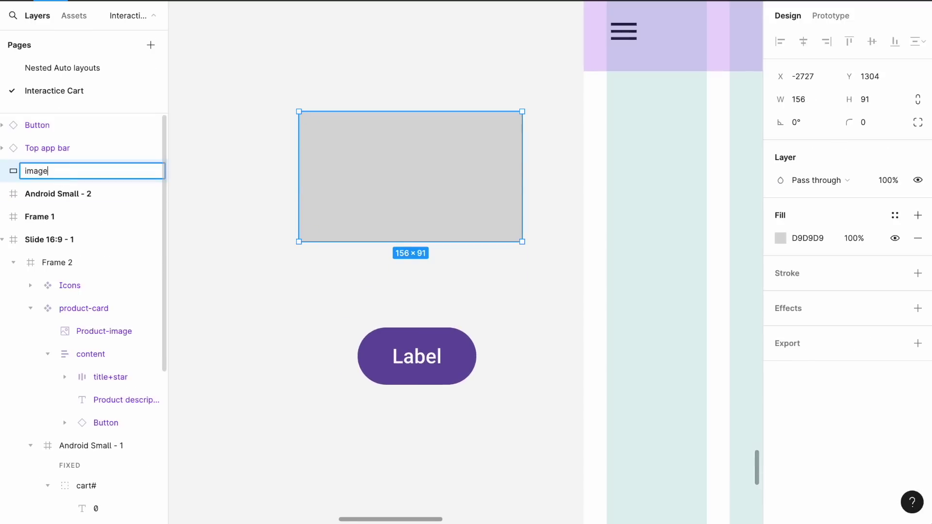
pyautogui.press('Return')
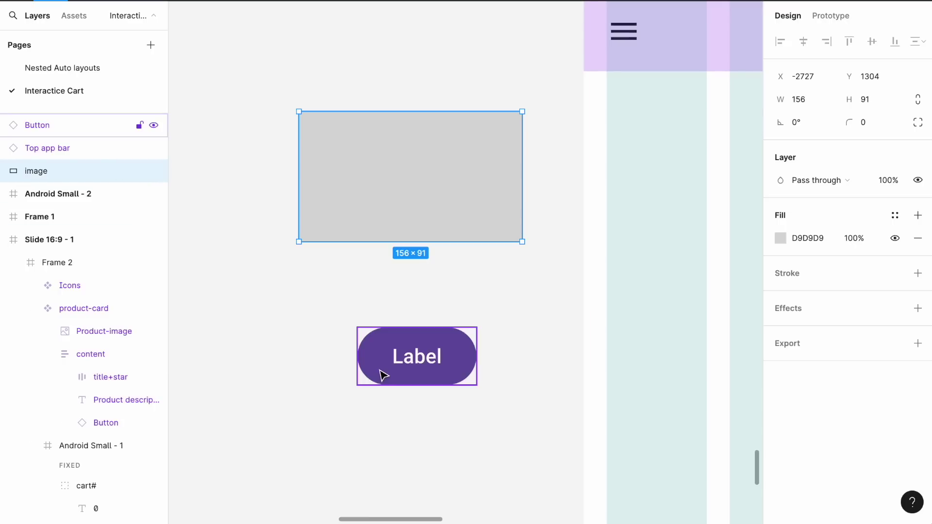
pyautogui.click(422, 343)
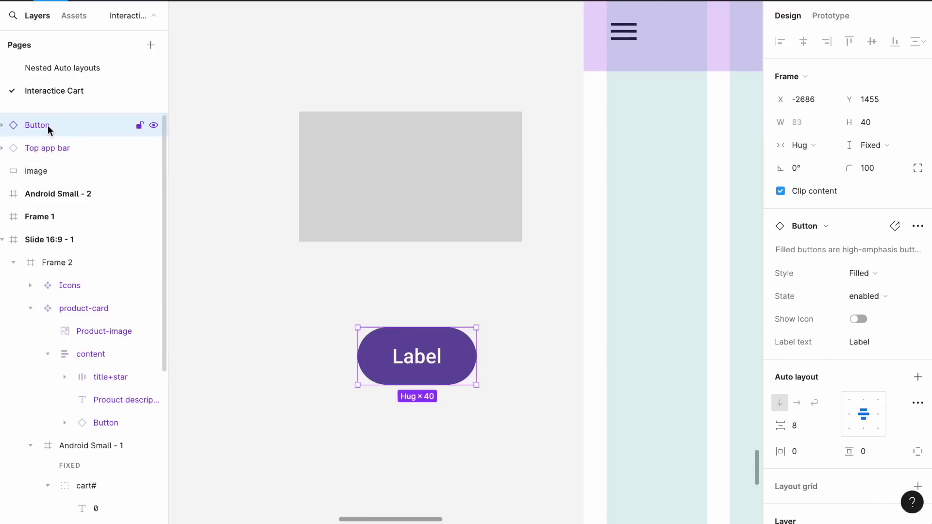
pyautogui.moveTo(44, 126); pyautogui.dragTo(46, 165)
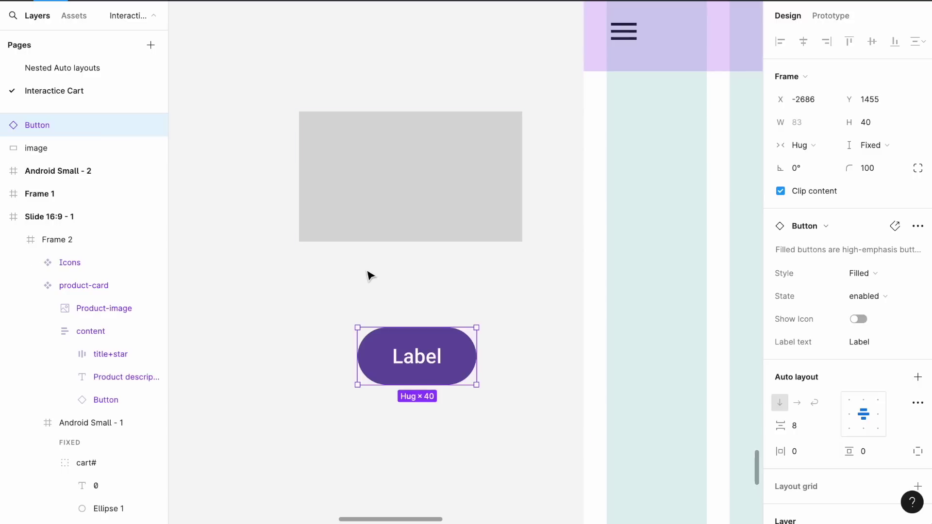
# - Add a text layer reading "Product Name" between the grey rectangle and the button
pyautogui.press('t')
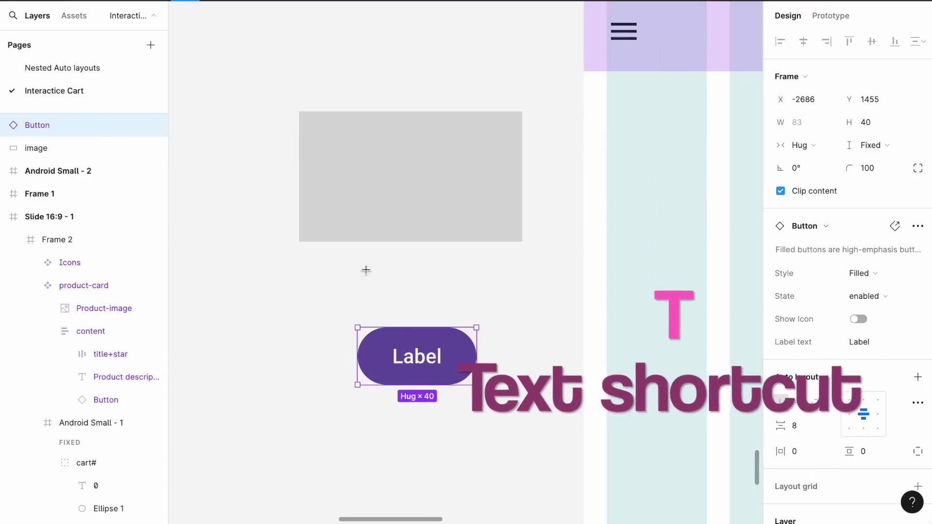
pyautogui.click(325, 263)
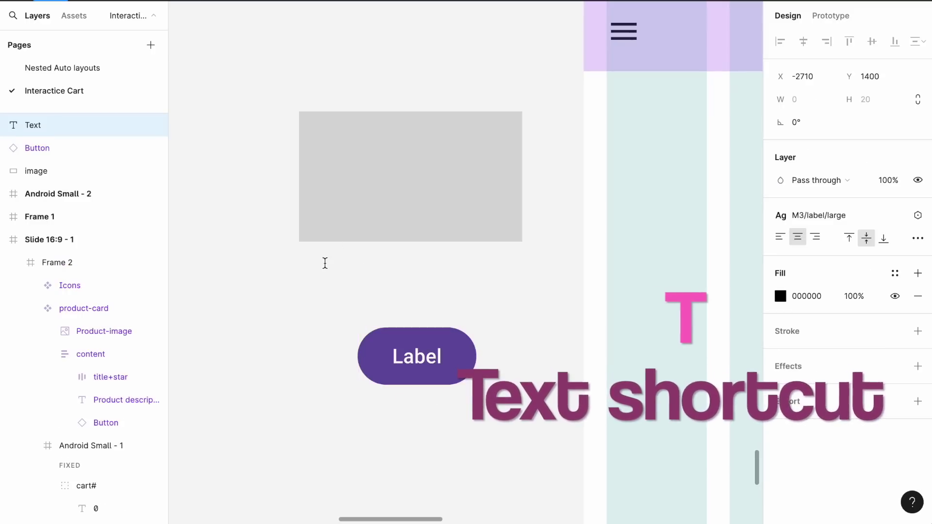
pyautogui.write('Profu')
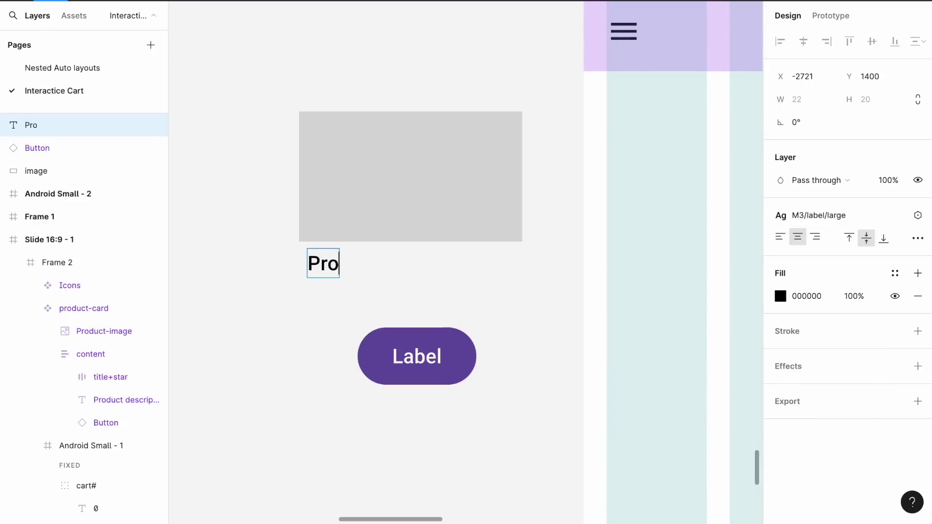
pyautogui.press('BackSpace')
pyautogui.press('BackSpace')
pyautogui.write('duct ')
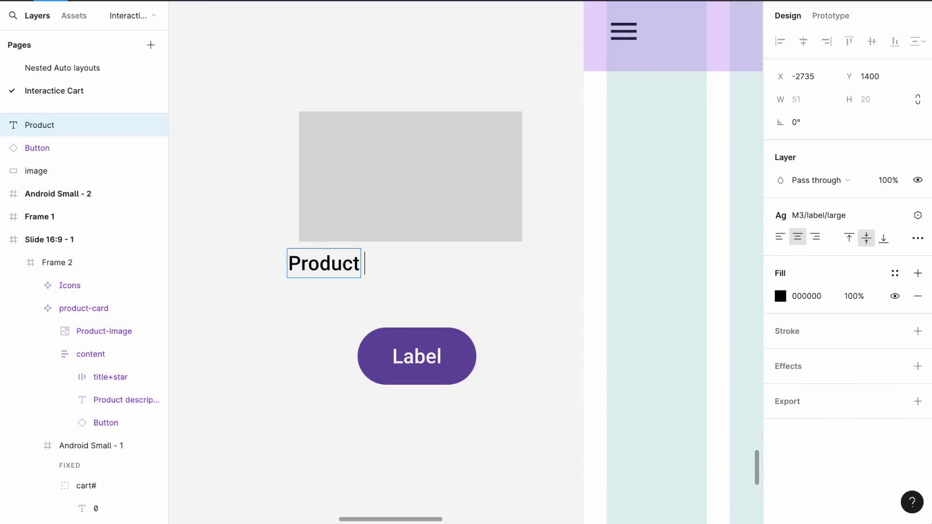
pyautogui.write('Name')
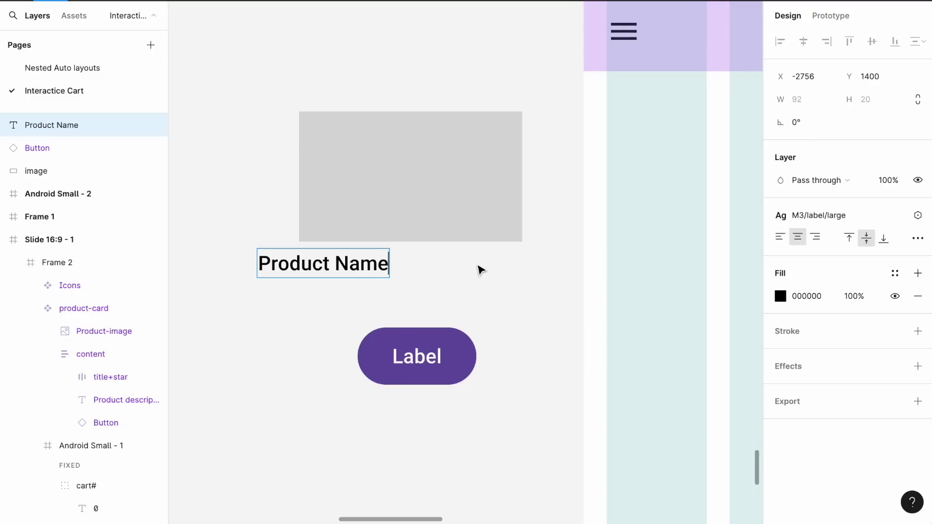
pyautogui.press('Escape')
pyautogui.moveTo(825, 221)
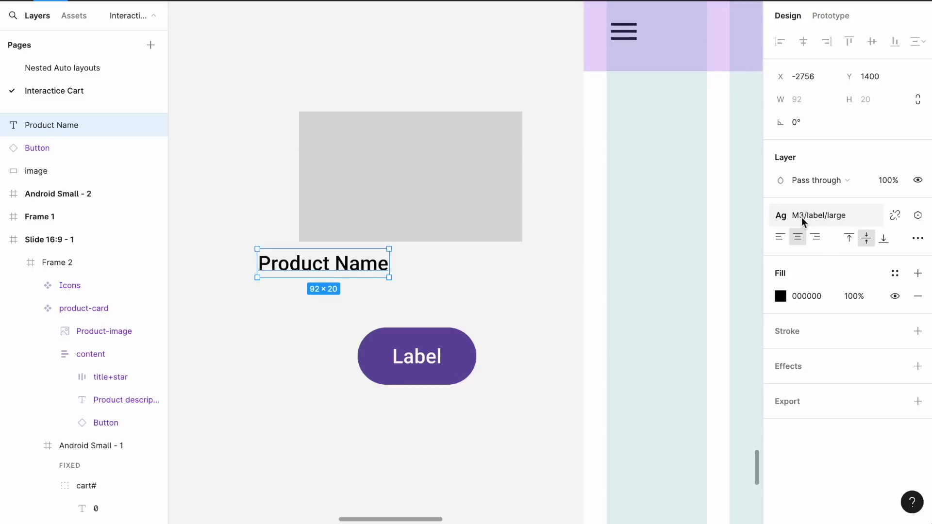
# - Apply the M3/title/small text style to the Product Name text and align it with the grey rectangle's left edge
pyautogui.click(829, 217)
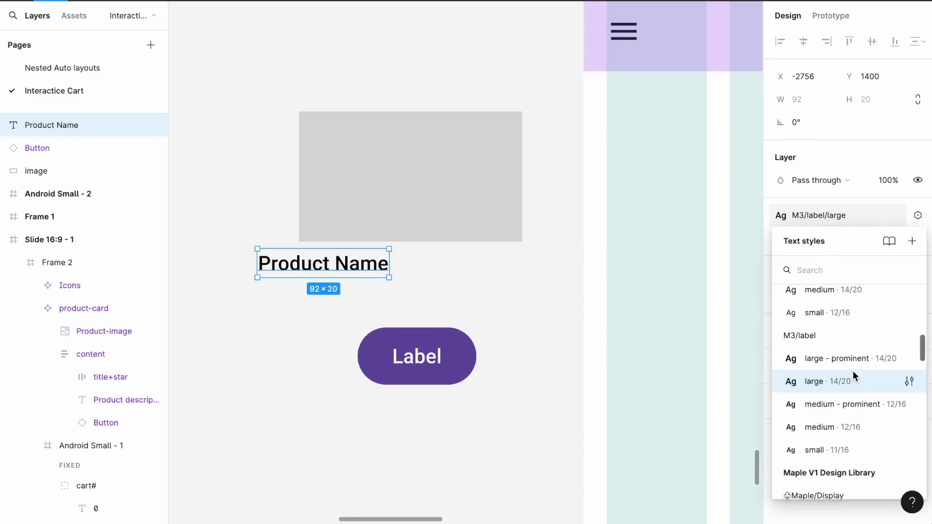
pyautogui.scroll(4, 853, 371)
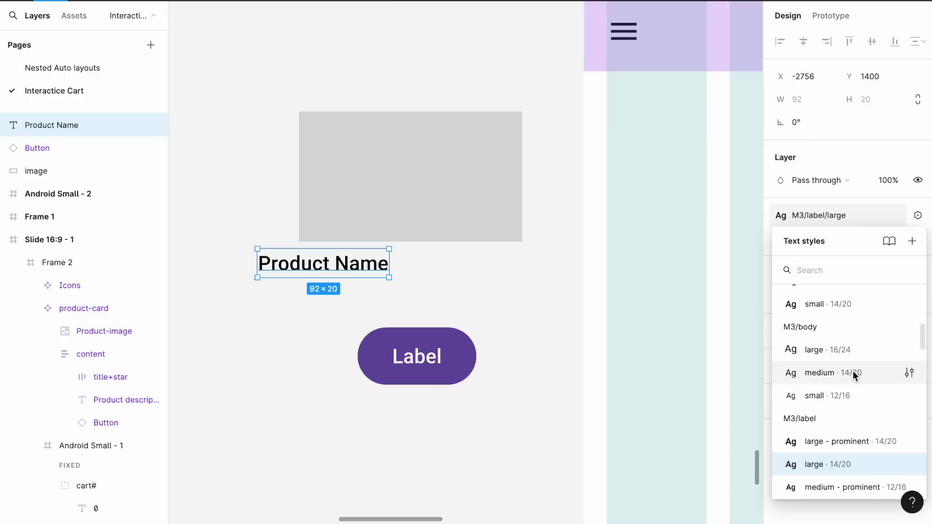
pyautogui.scroll(4, 853, 371)
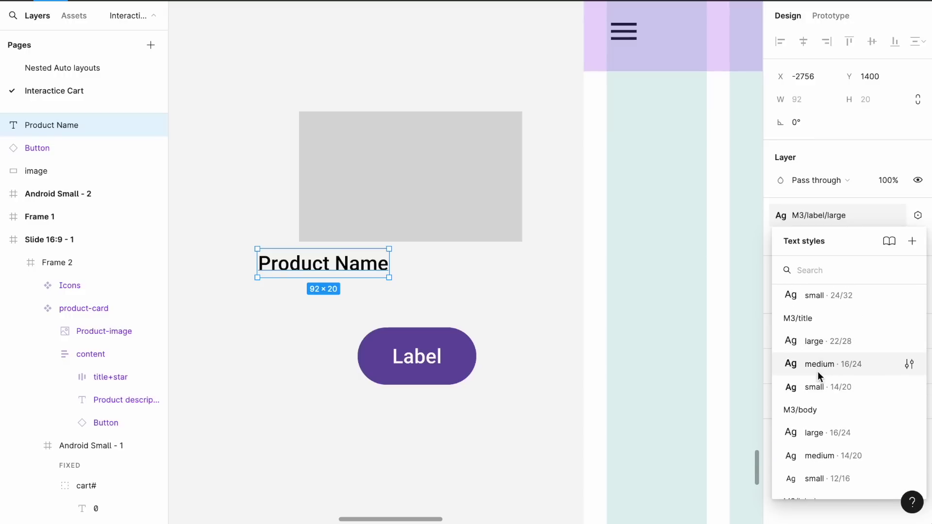
pyautogui.click(817, 386)
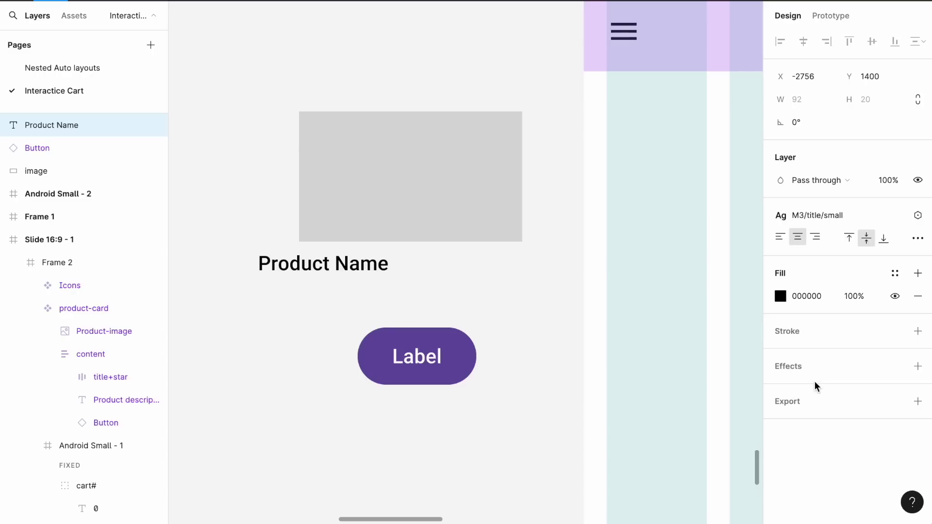
pyautogui.moveTo(331, 262); pyautogui.dragTo(377, 263)
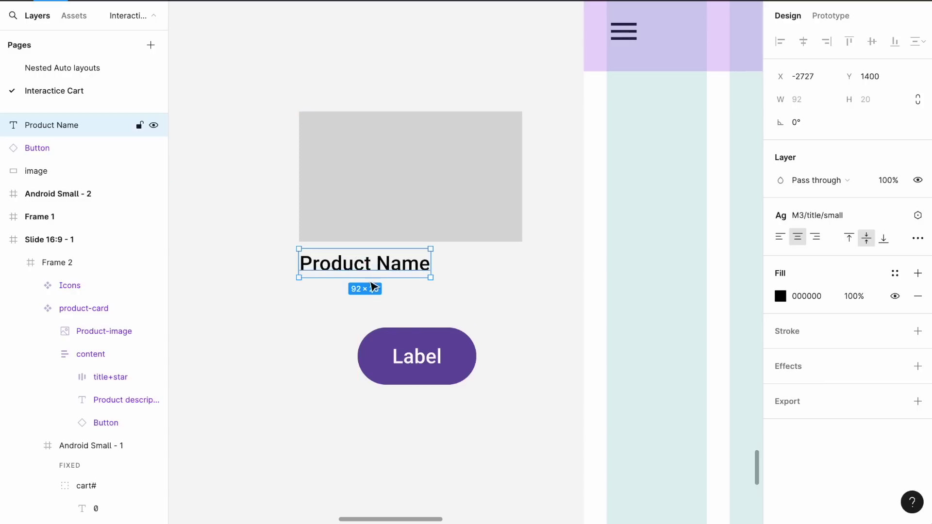
# - Add a text layer reading "Product description goes up to two lines" between the product name and the button
pyautogui.click(354, 312)
pyautogui.press('t')
pyautogui.click(326, 293)
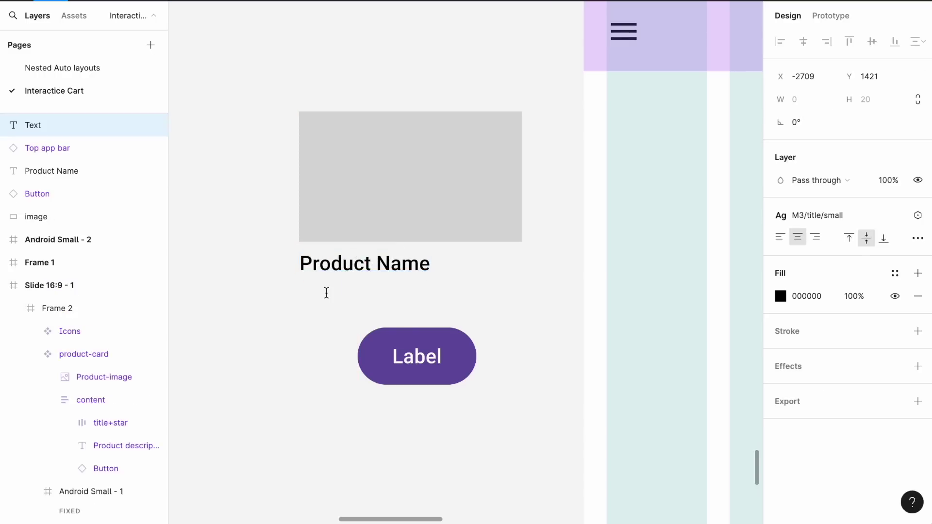
pyautogui.write('duc')
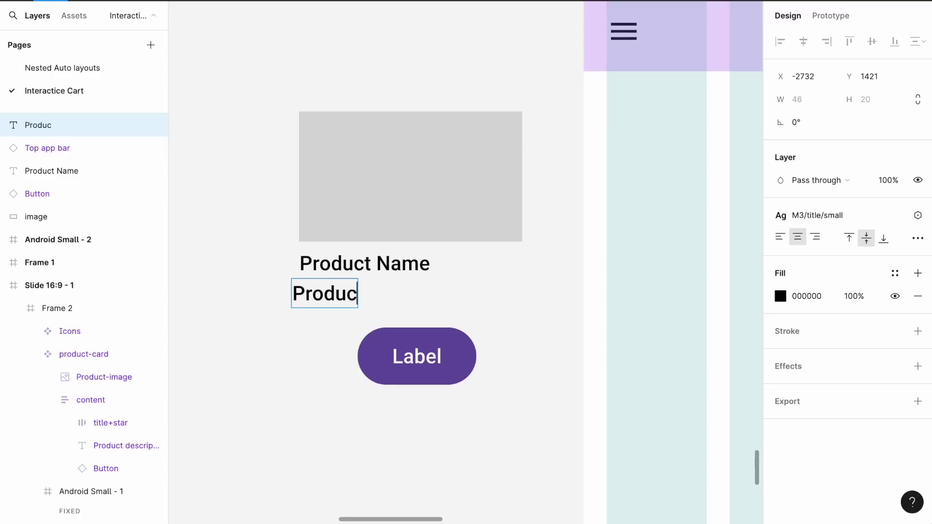
pyautogui.write('t descr')
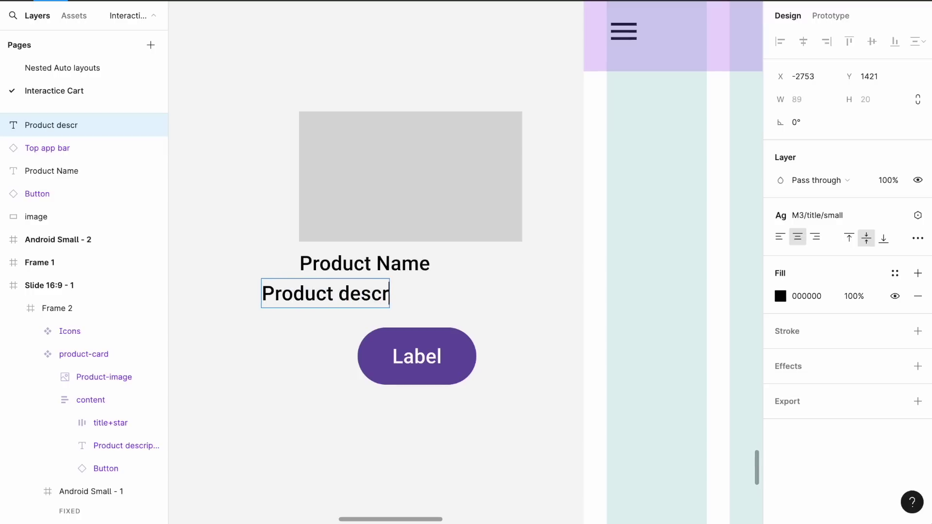
pyautogui.write('iption goes')
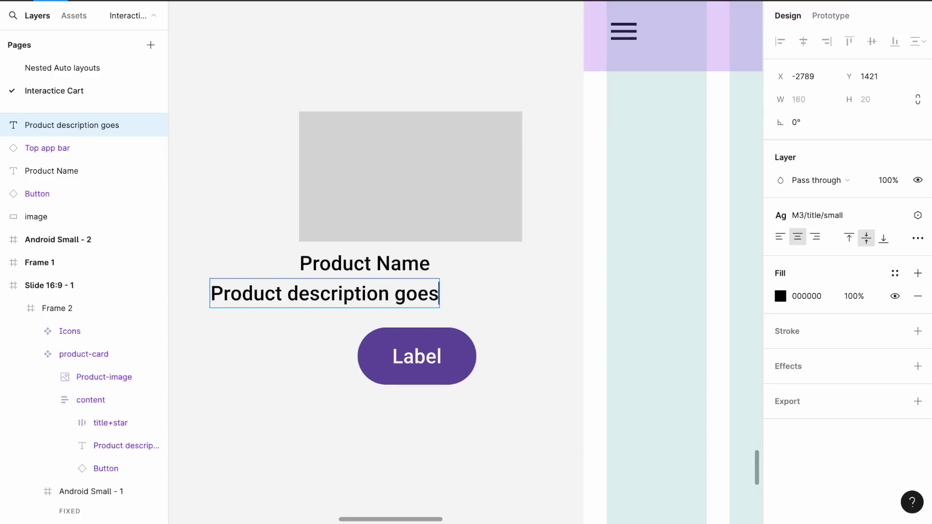
pyautogui.write(' up to two lines')
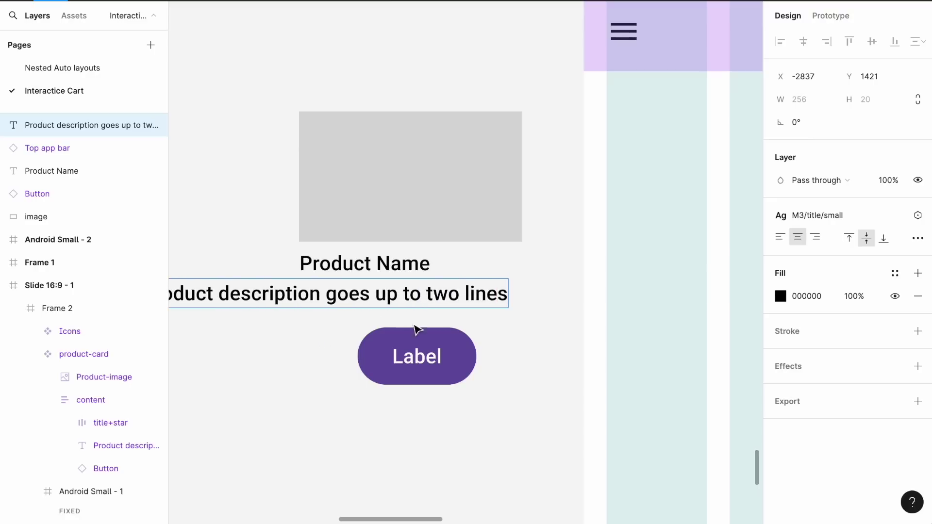
pyautogui.press('Escape')
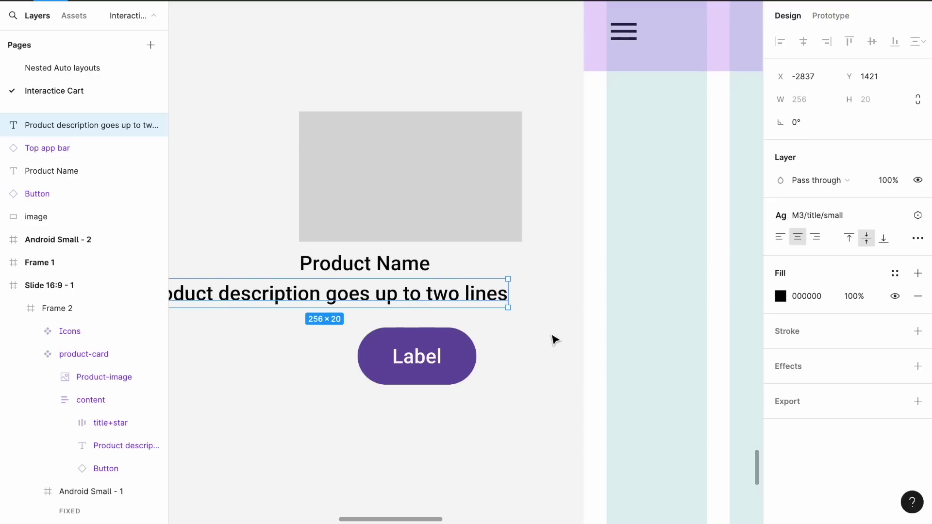
# - Detach the description's current text style and apply M3/body/small from the NG-Material 3 Design Kit
pyautogui.click(839, 215)
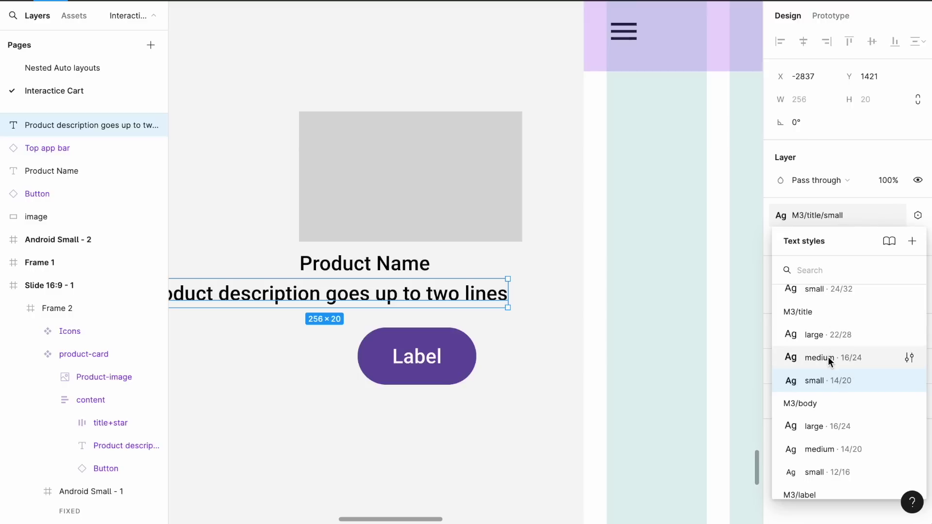
pyautogui.click(722, 266)
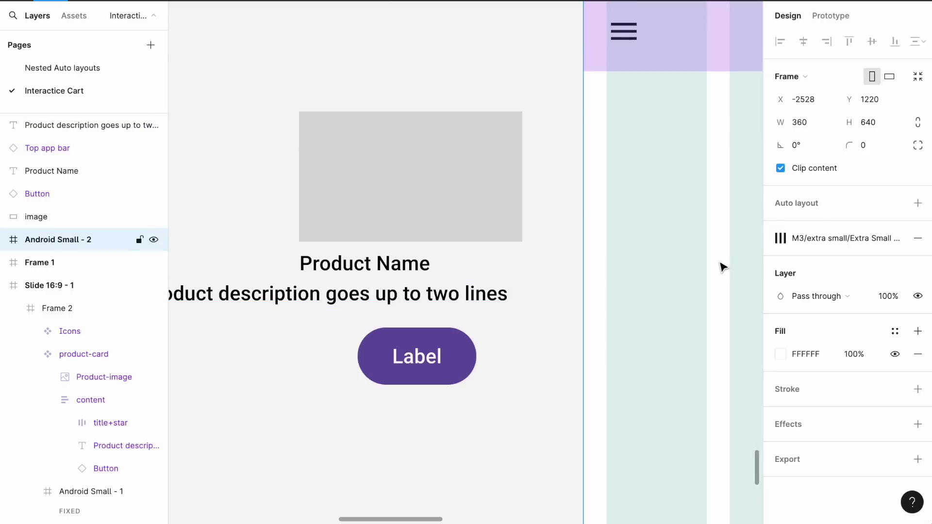
pyautogui.click(479, 301)
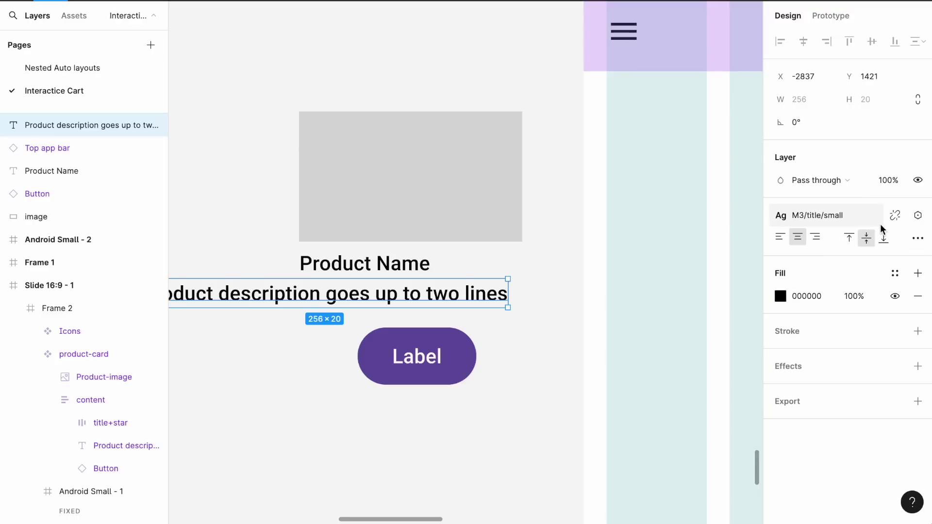
pyautogui.click(896, 221)
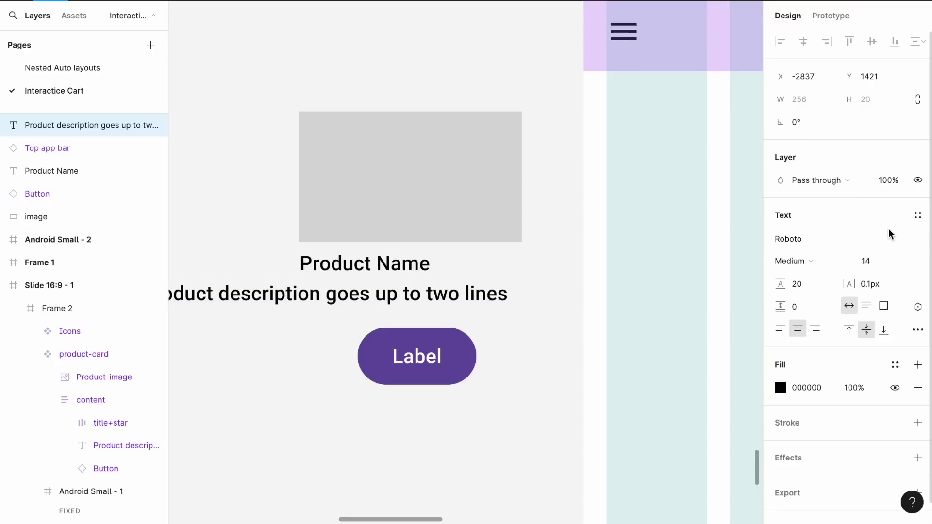
pyautogui.click(919, 221)
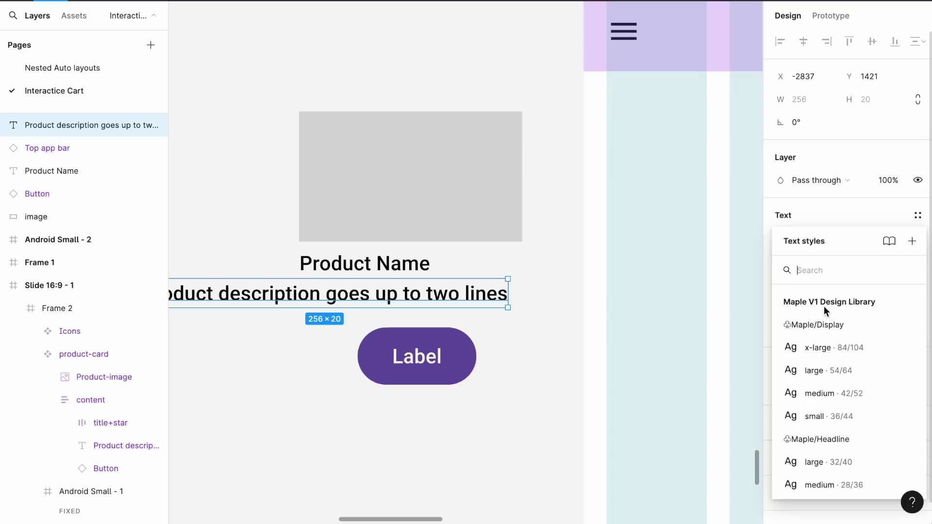
pyautogui.write('m3')
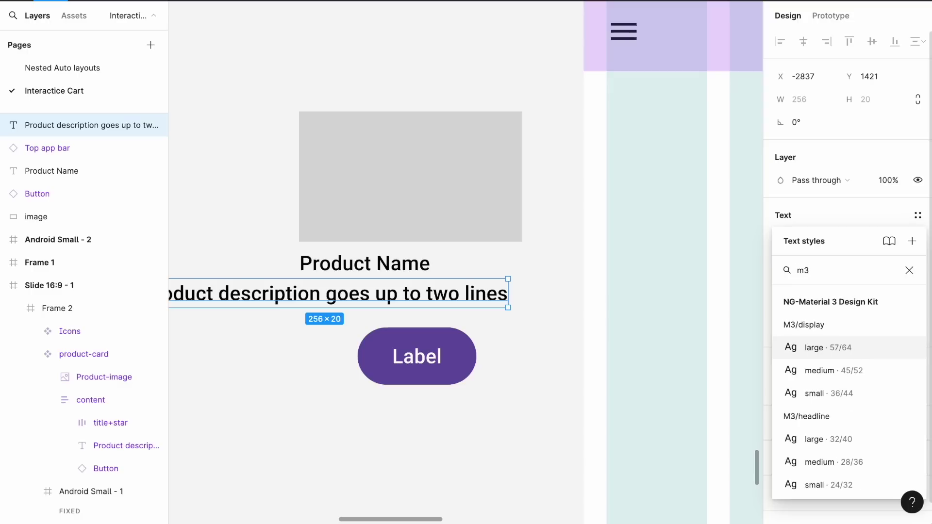
pyautogui.scroll(-3, 827, 395)
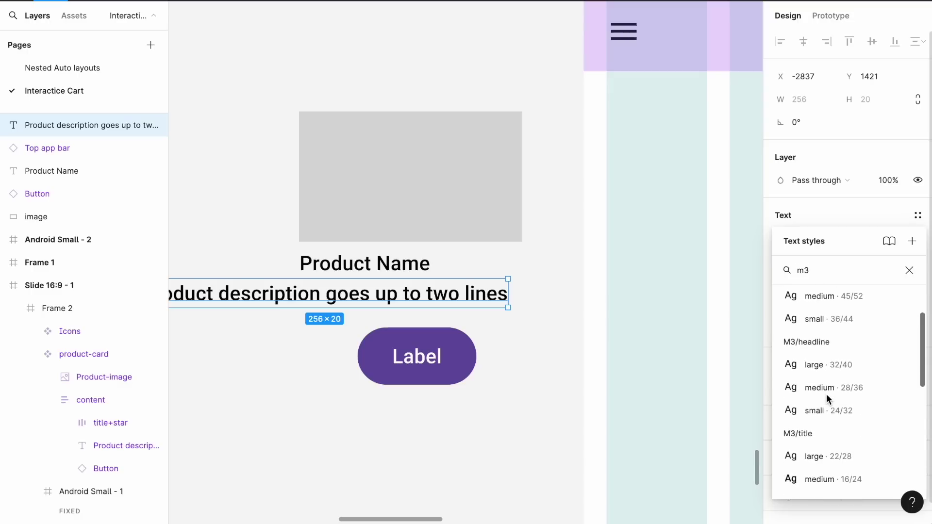
pyautogui.scroll(-4, 826, 394)
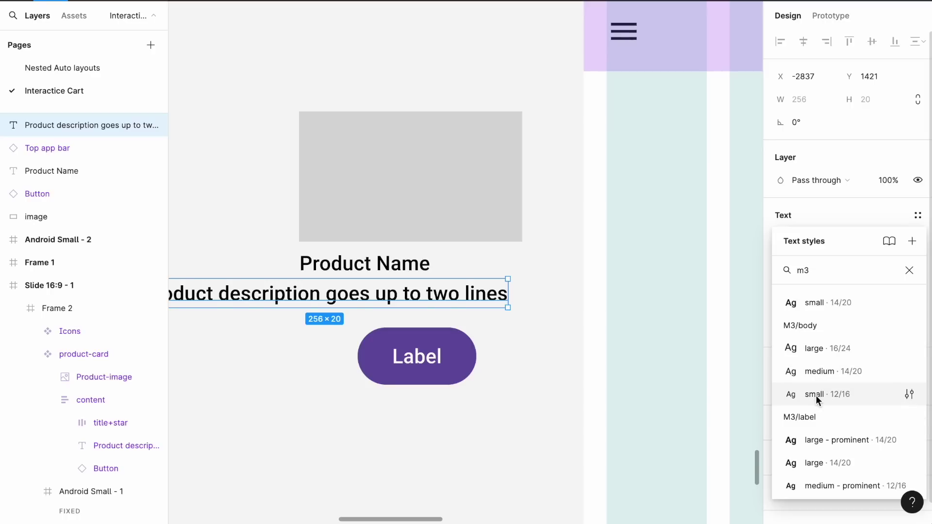
pyautogui.click(816, 395)
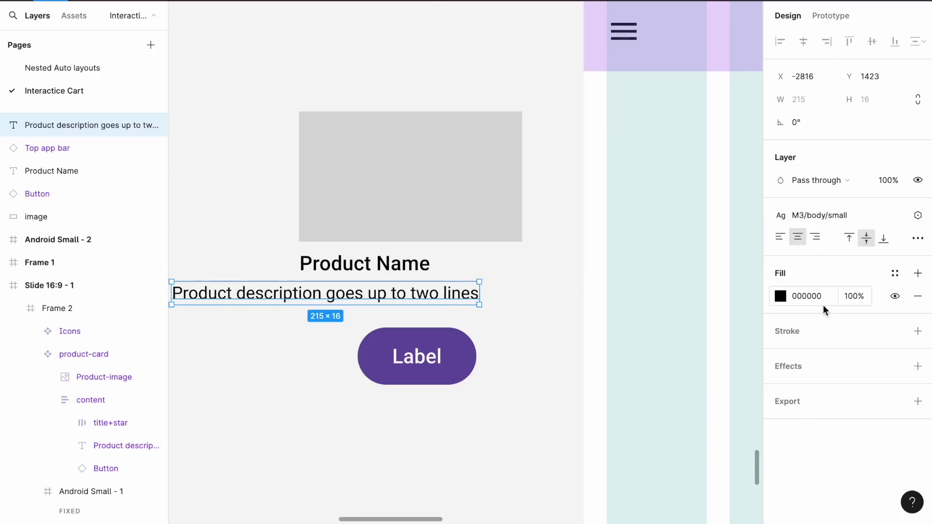
# - Set the description text's fill to the M3/sys/light/secondary library colour
pyautogui.click(895, 273)
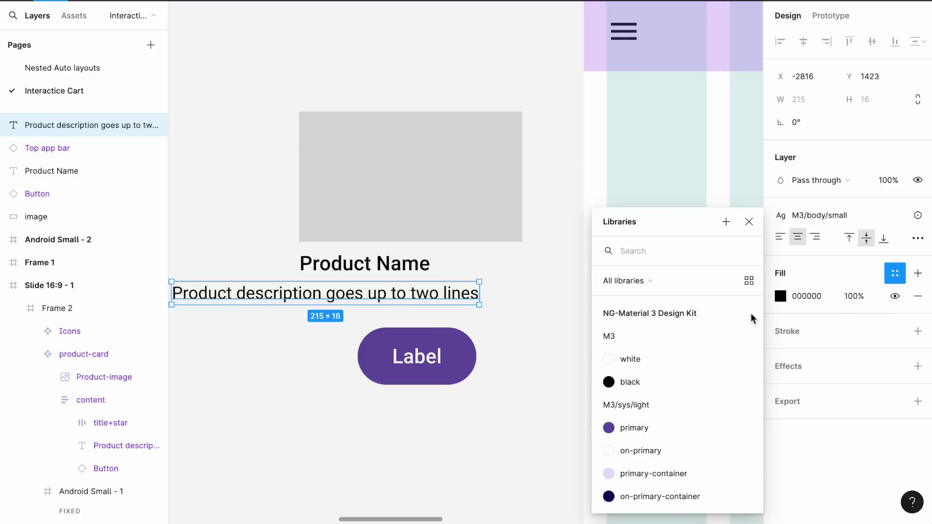
pyautogui.scroll(-5, 695, 384)
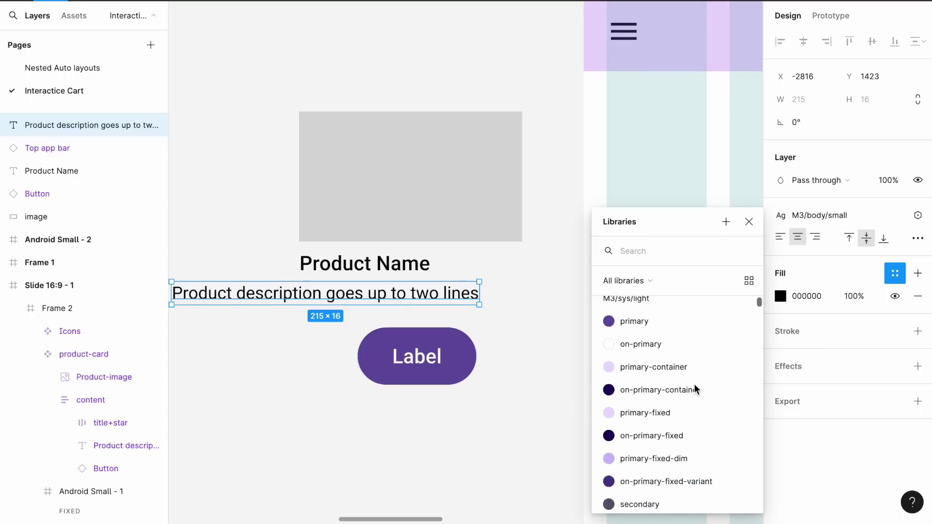
pyautogui.scroll(-2, 695, 384)
pyautogui.click(630, 412)
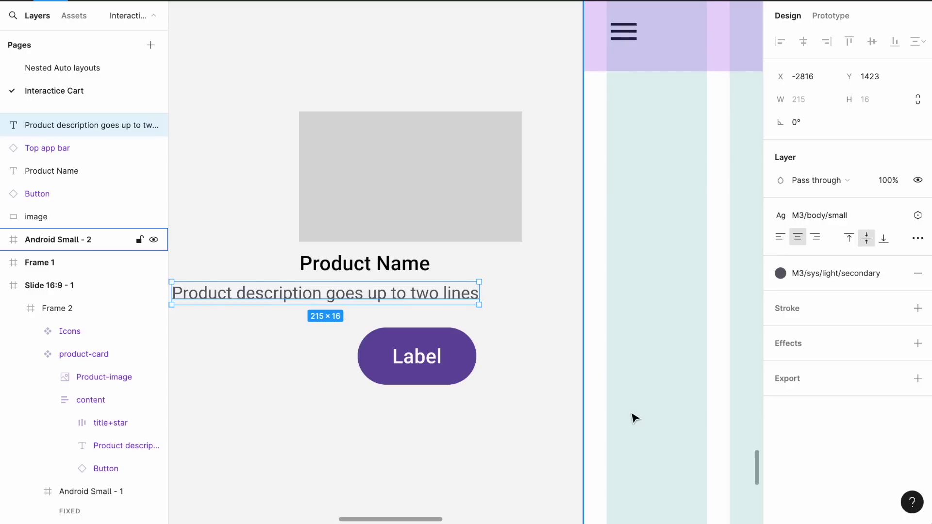
# - Fit the description and Product Name text boxes to the image's 156 width, and centre the button a little lower beneath them
pyautogui.hscroll(-3, 283, 292)
pyautogui.scroll(-2, 283, 291)
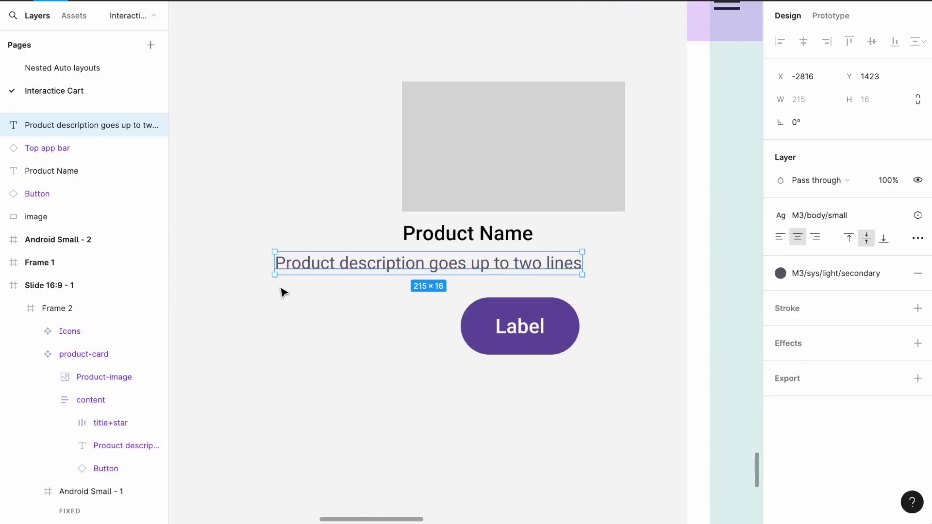
pyautogui.moveTo(537, 248); pyautogui.dragTo(583, 244)
pyautogui.moveTo(288, 247); pyautogui.dragTo(372, 252)
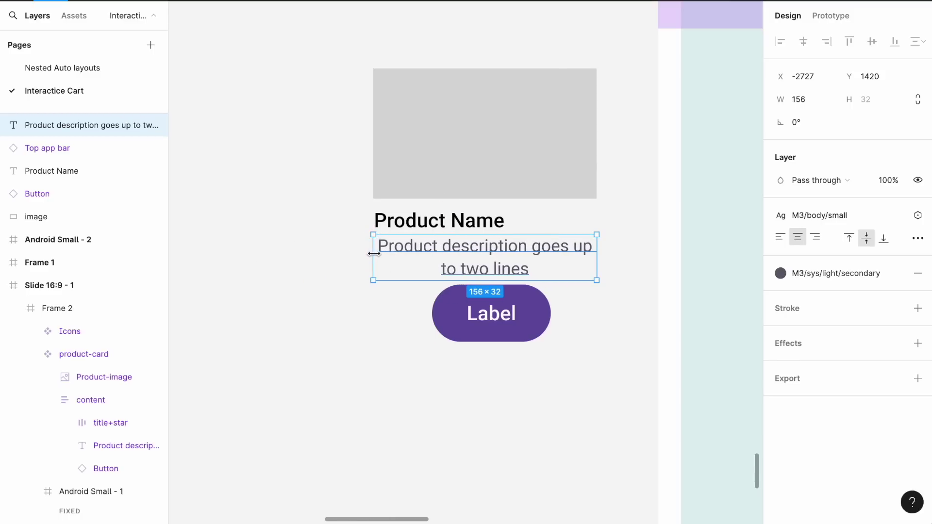
pyautogui.moveTo(510, 316)
pyautogui.mouseDown()
pyautogui.moveTo(493, 331)
pyautogui.moveTo(504, 331)
pyautogui.mouseUp()
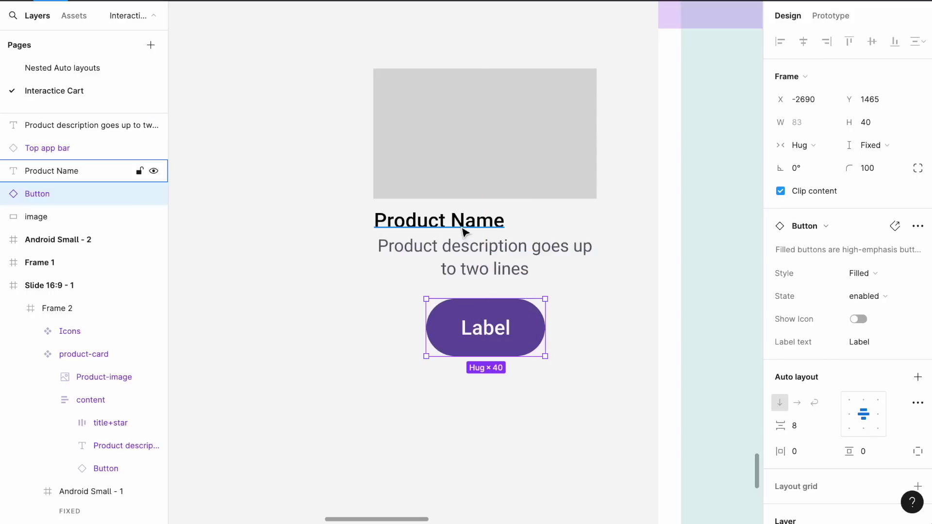
pyautogui.click(479, 225)
pyautogui.moveTo(509, 218); pyautogui.dragTo(598, 219)
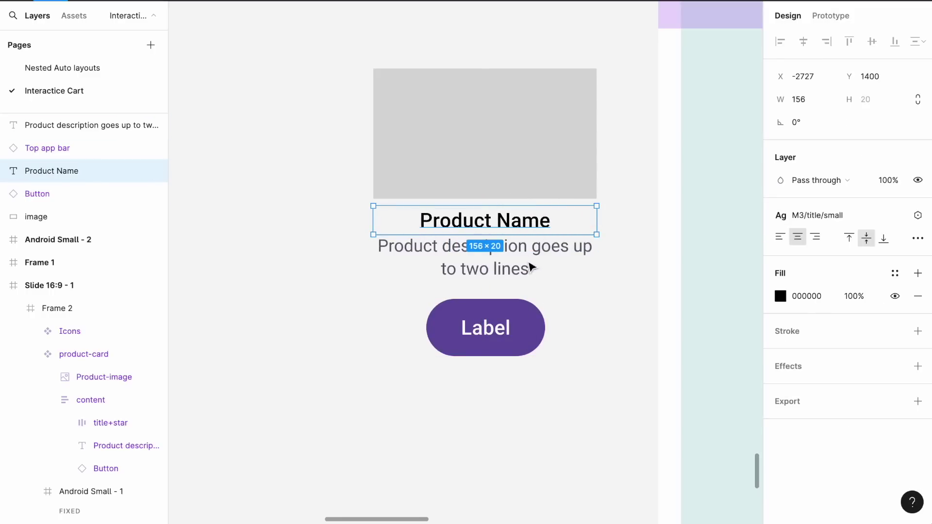
# - Set the height of the card's button to 32
pyautogui.click(511, 328)
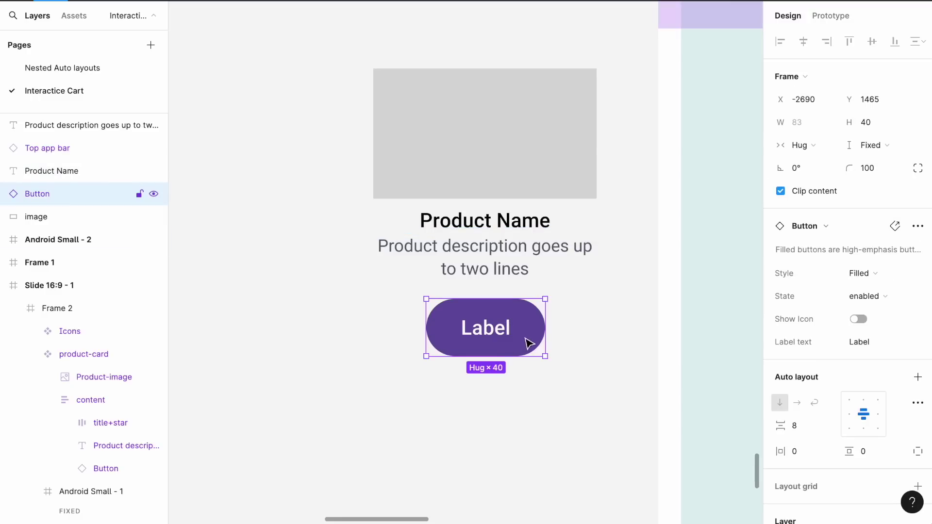
pyautogui.click(878, 131)
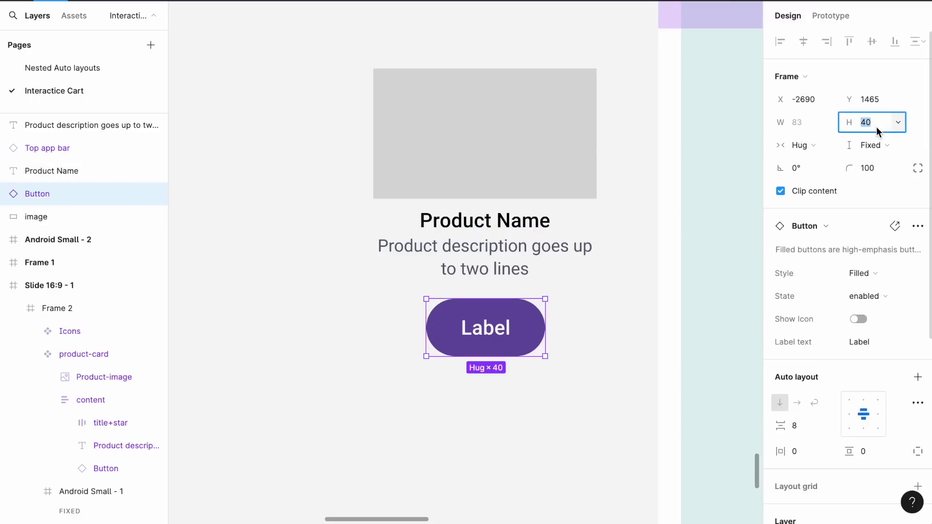
pyautogui.write('32')
pyautogui.press('Return')
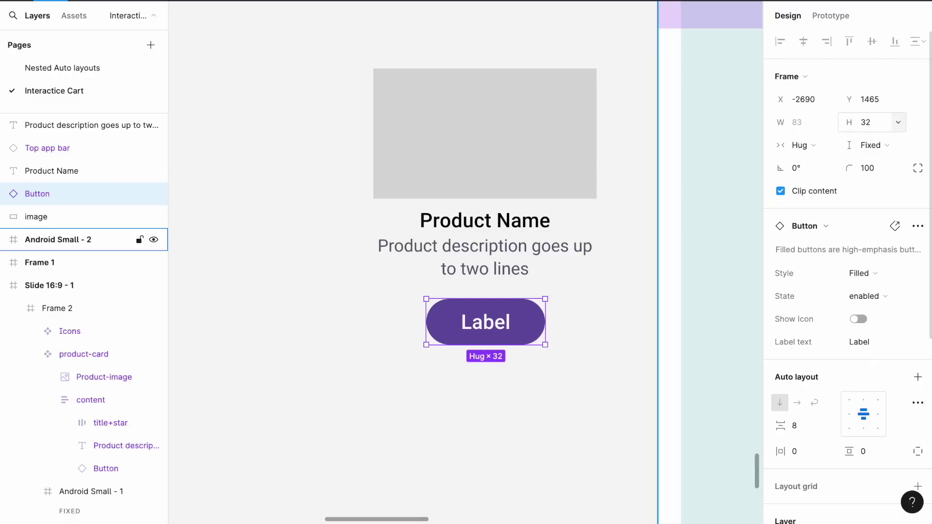
# - Change the button's label text to "Add to cart"
pyautogui.doubleClick(486, 335)
pyautogui.doubleClick(485, 332)
pyautogui.doubleClick(482, 332)
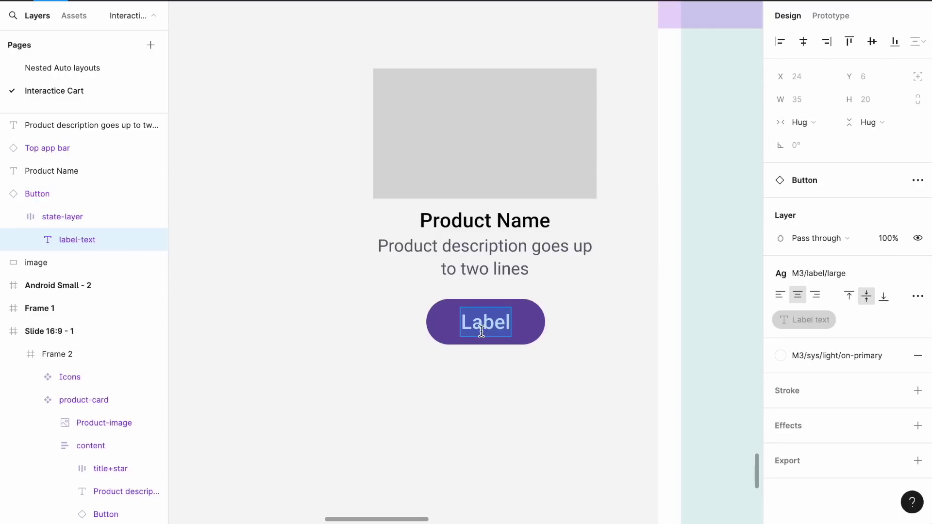
pyautogui.write('Add to cart')
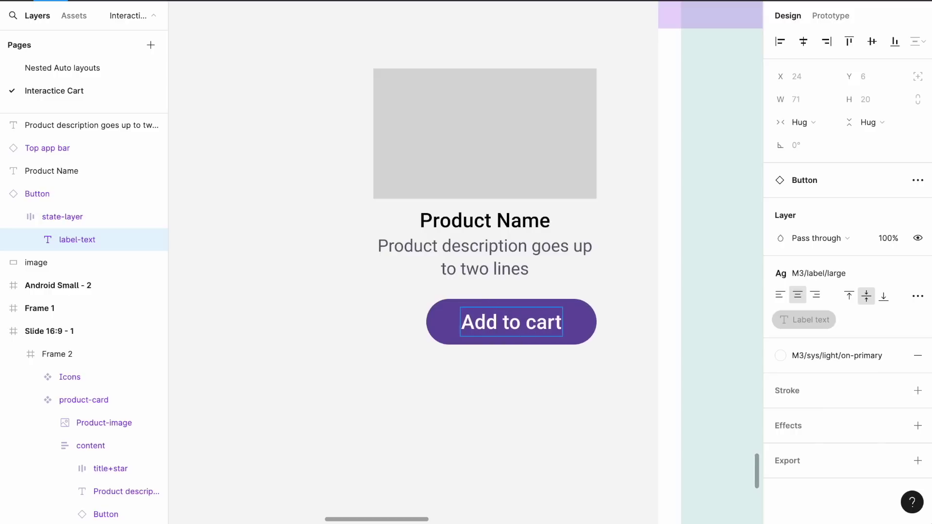
pyautogui.press('Escape')
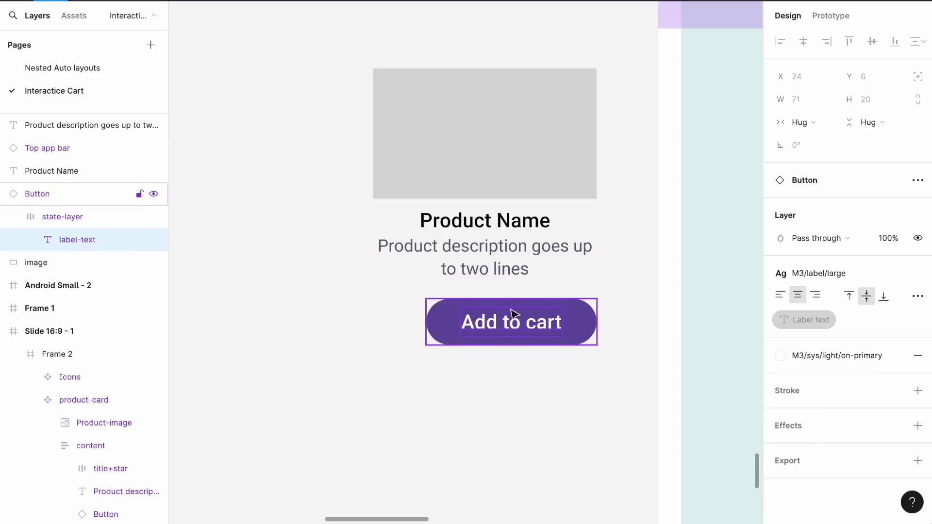
# - Wrap the image, Product Name, description and Add to cart button together in an auto layout frame
pyautogui.keyDown('shift'); pyautogui.click(491, 265); pyautogui.keyUp('shift')
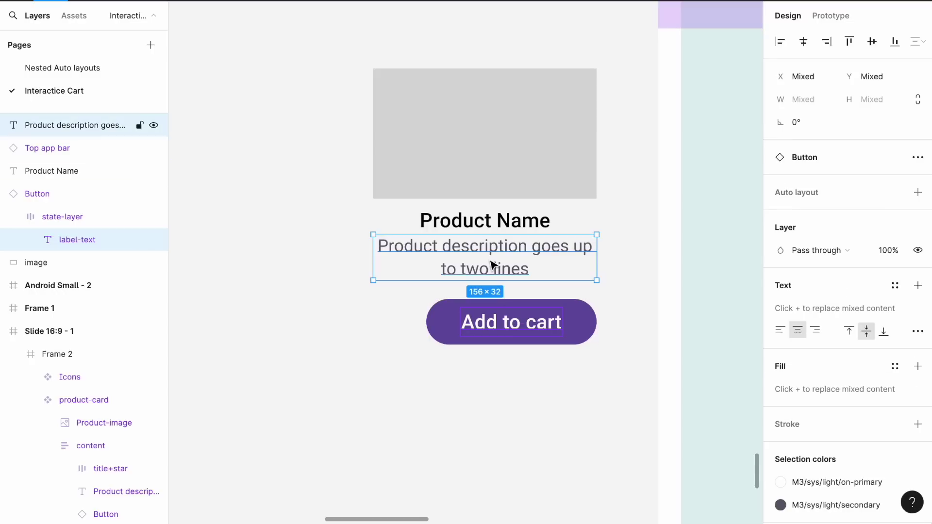
pyautogui.keyDown('shift'); pyautogui.click(489, 221); pyautogui.keyUp('shift')
pyautogui.keyDown('shift'); pyautogui.click(441, 320); pyautogui.keyUp('shift')
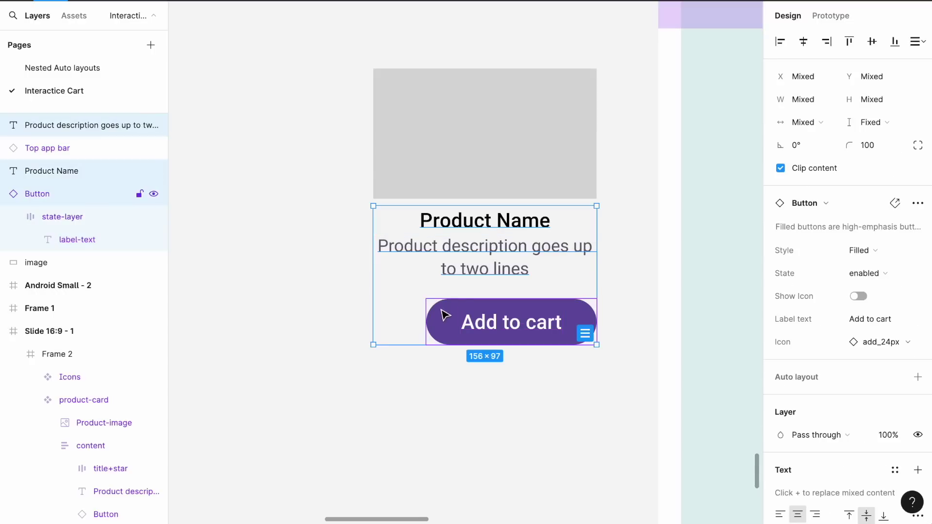
pyautogui.keyDown('shift'); pyautogui.click(489, 164); pyautogui.keyUp('shift')
pyautogui.hotkey('shift', 'a')
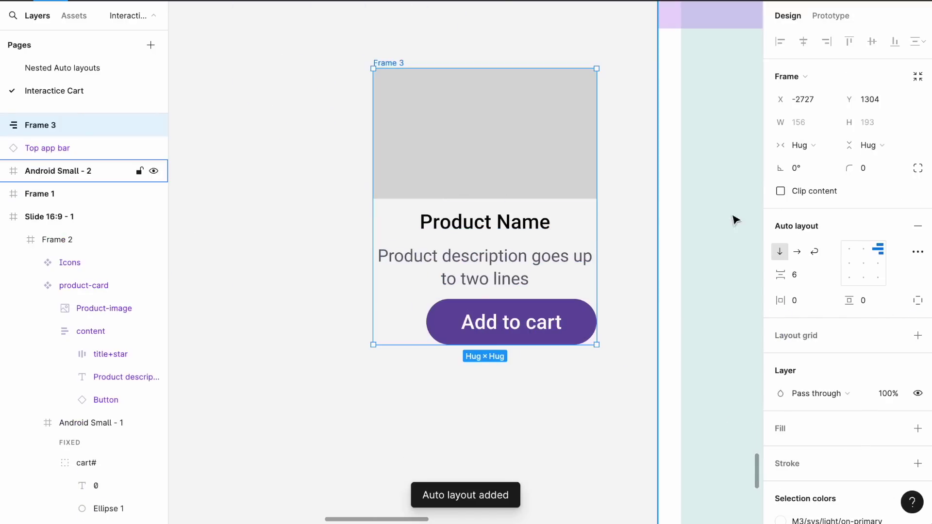
# - Align the auto layout frame's contents to top centre and set the spacing between items to 4
pyautogui.click(867, 251)
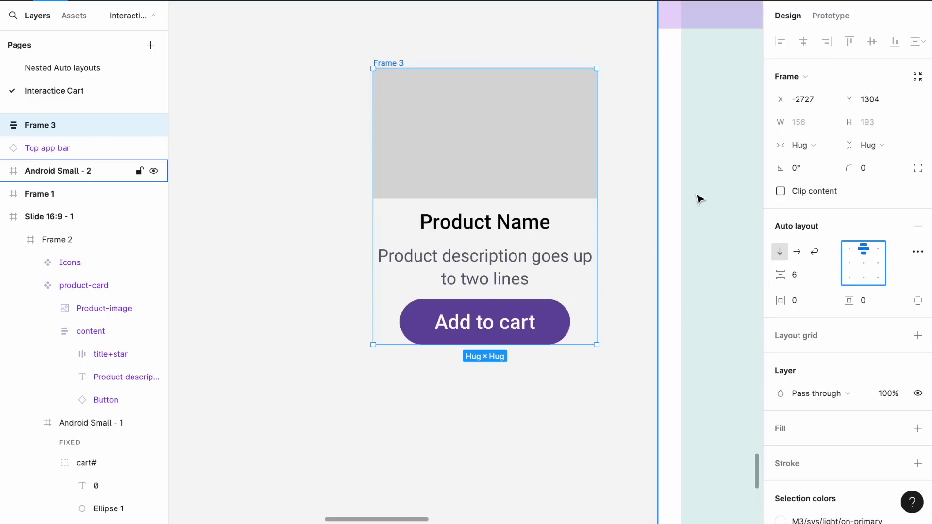
pyautogui.click(800, 285)
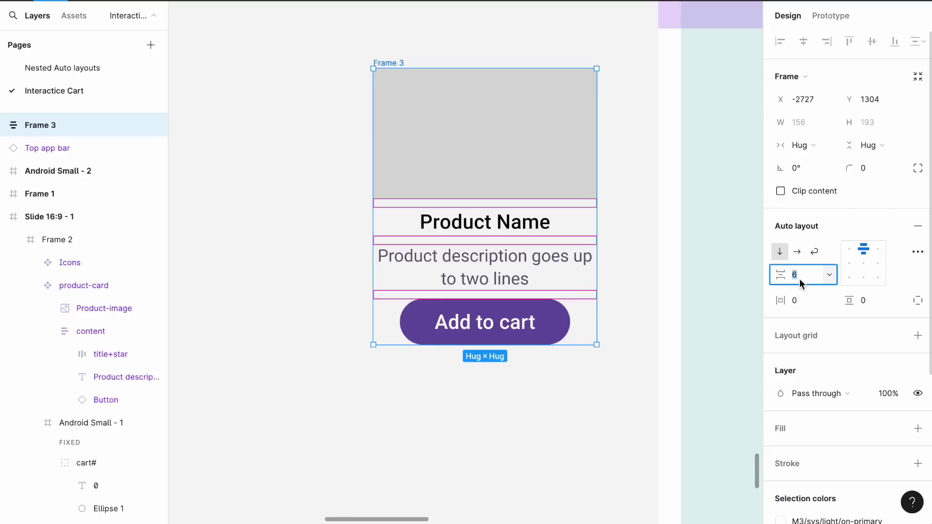
pyautogui.press('Down')
pyautogui.press('Down')
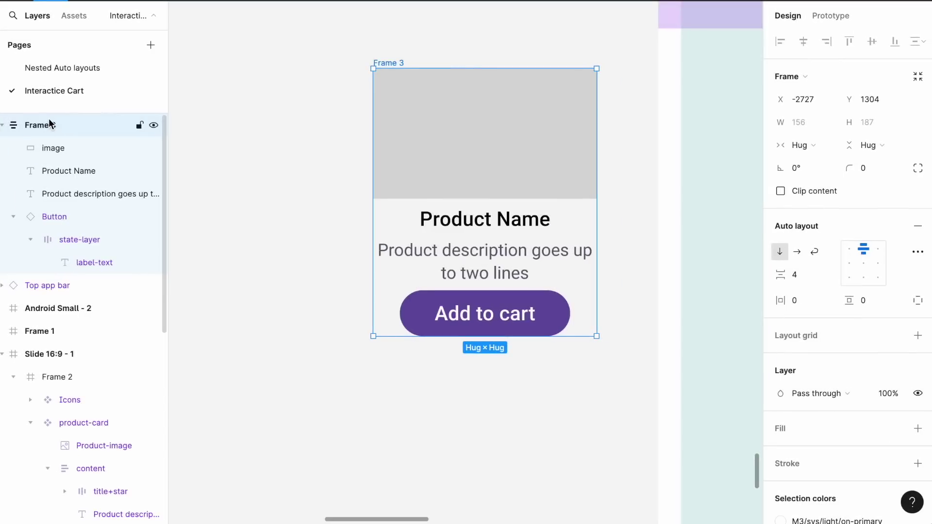
# - Rename the auto layout frame to "Product Card" and set its corner radius to 8
pyautogui.doubleClick(49, 120)
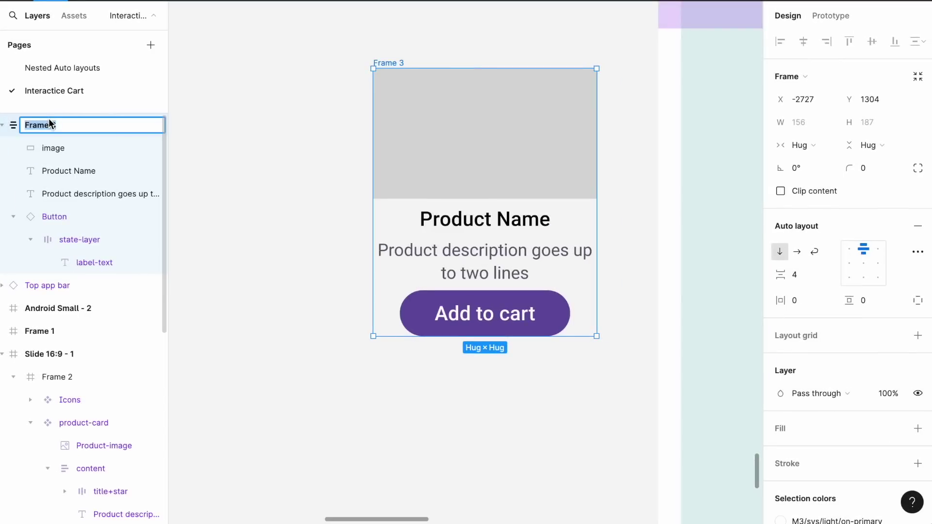
pyautogui.write('Product Card')
pyautogui.press('Return')
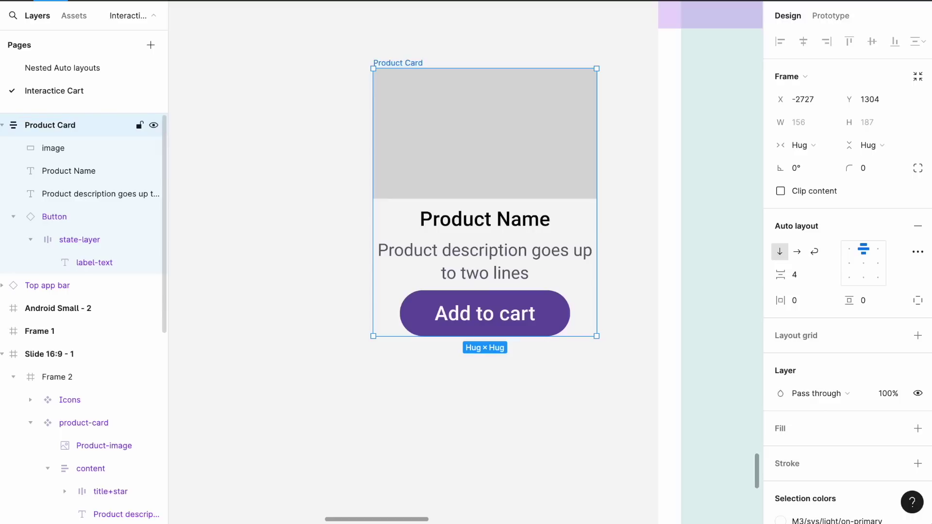
pyautogui.click(862, 168)
pyautogui.write('8')
pyautogui.press('Escape')
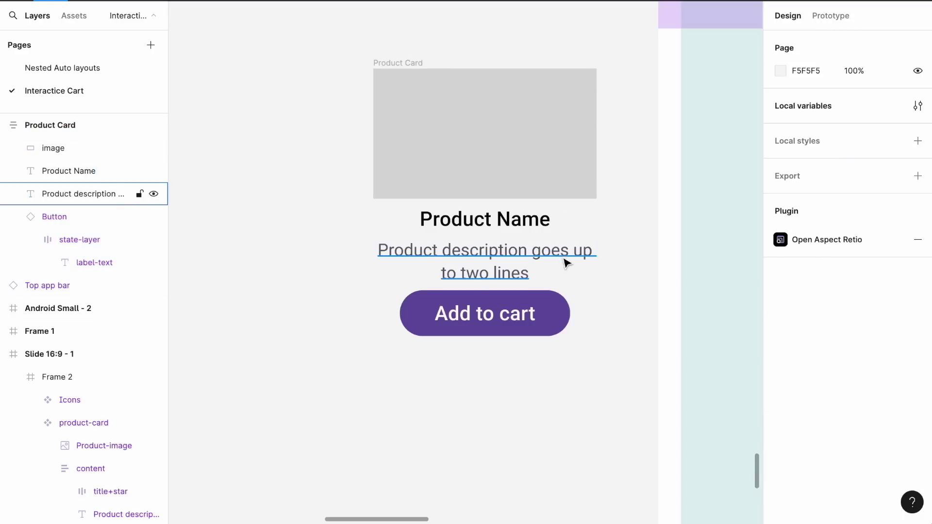
# - Apply the M3/white library colour as the Product Card frame's fill
pyautogui.click(407, 70)
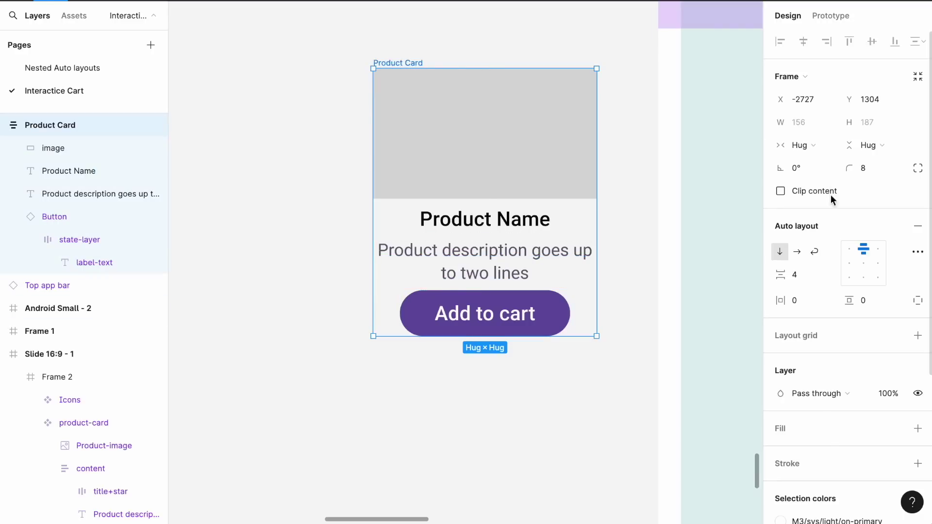
pyautogui.scroll(-3, 843, 278)
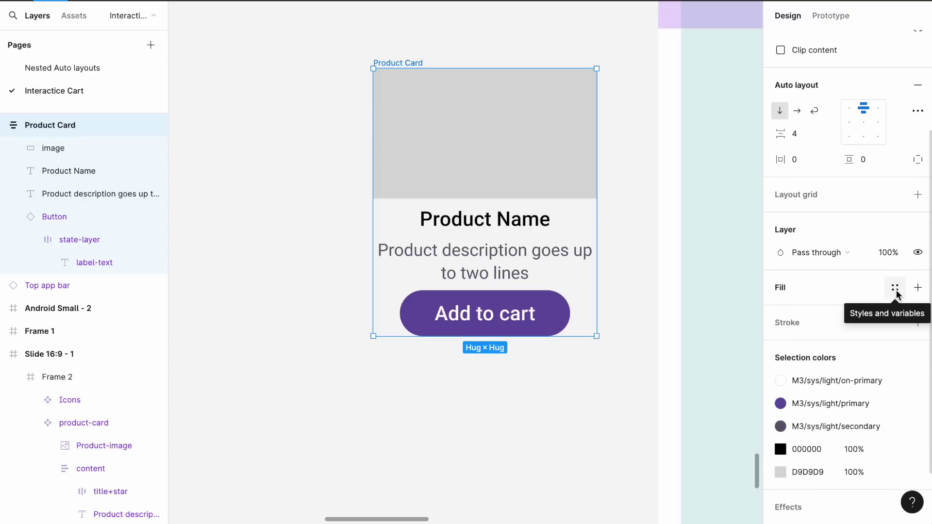
pyautogui.click(896, 290)
pyautogui.click(654, 361)
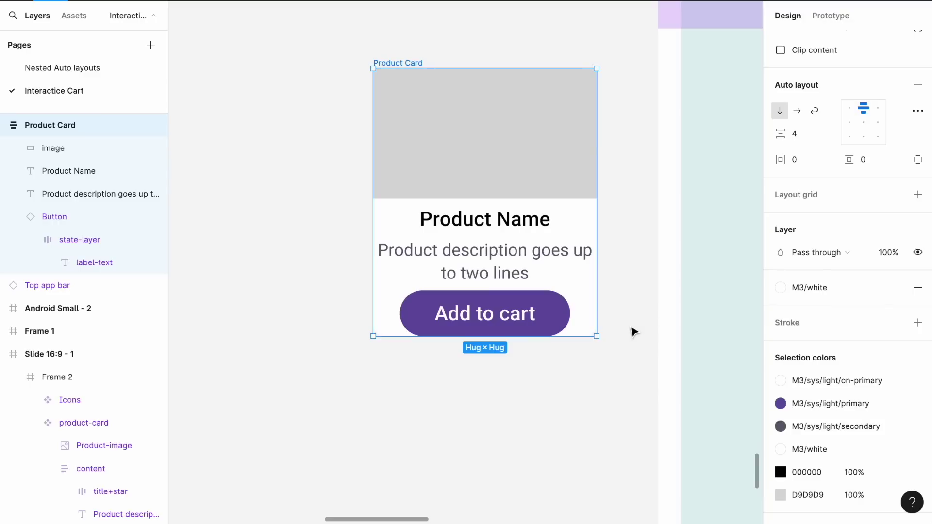
pyautogui.click(632, 343)
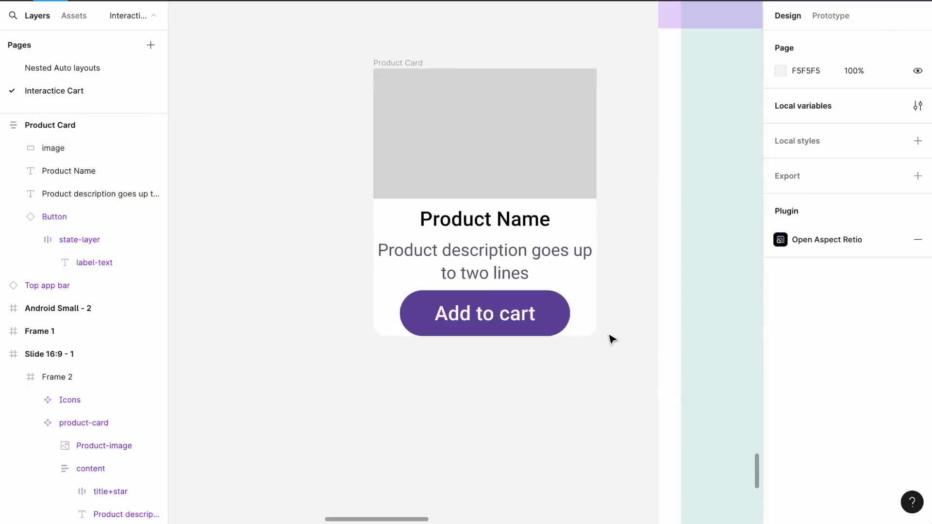
# - Round only the two top corners of the card's image with a radius of 8
pyautogui.click(576, 147)
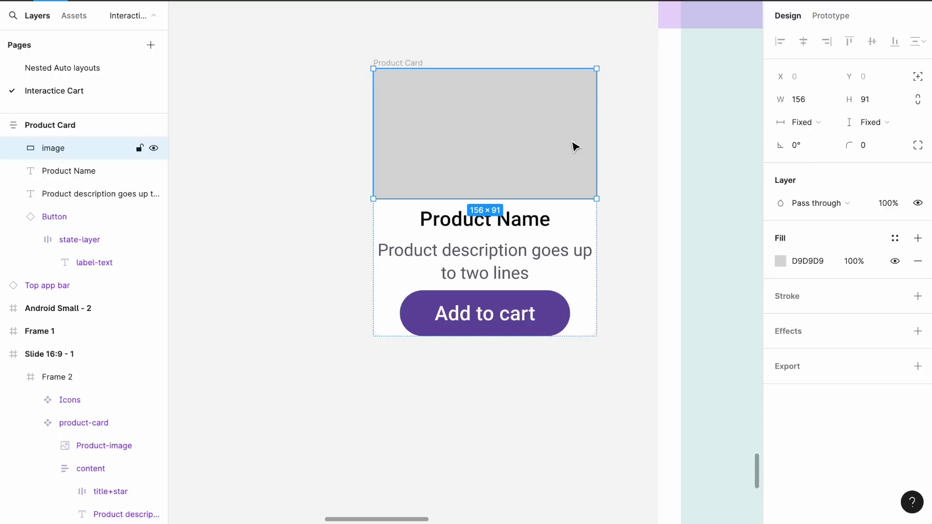
pyautogui.click(649, 142)
pyautogui.keyDown('ctrl'); pyautogui.scroll(3, 648, 142); pyautogui.keyUp('ctrl')
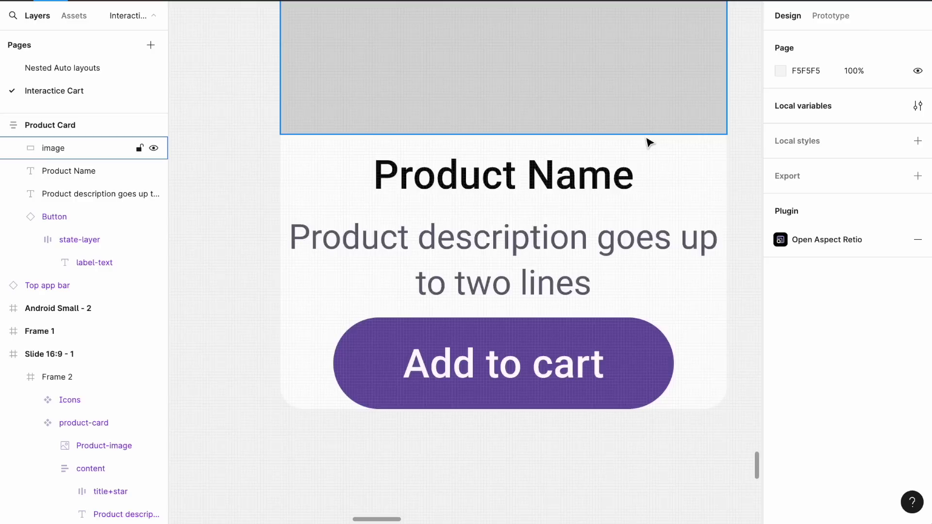
pyautogui.scroll(3, 648, 141)
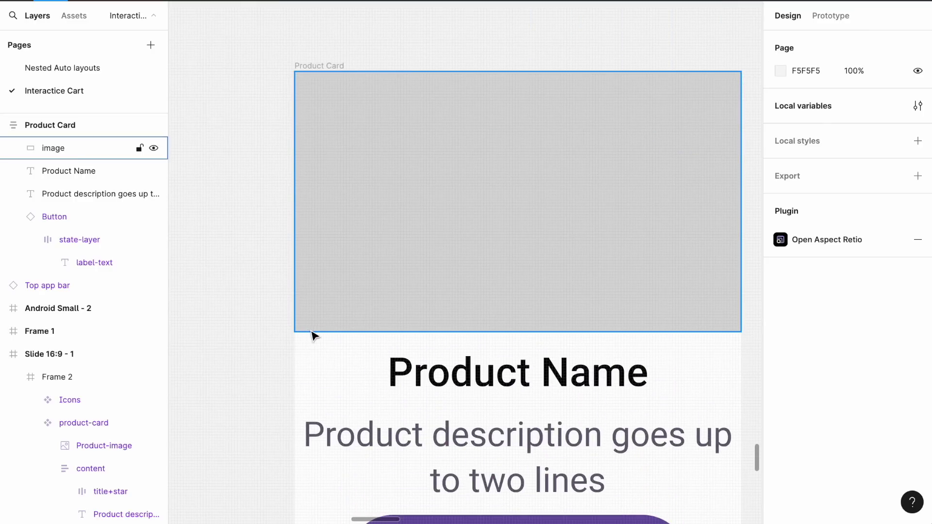
pyautogui.click(661, 278)
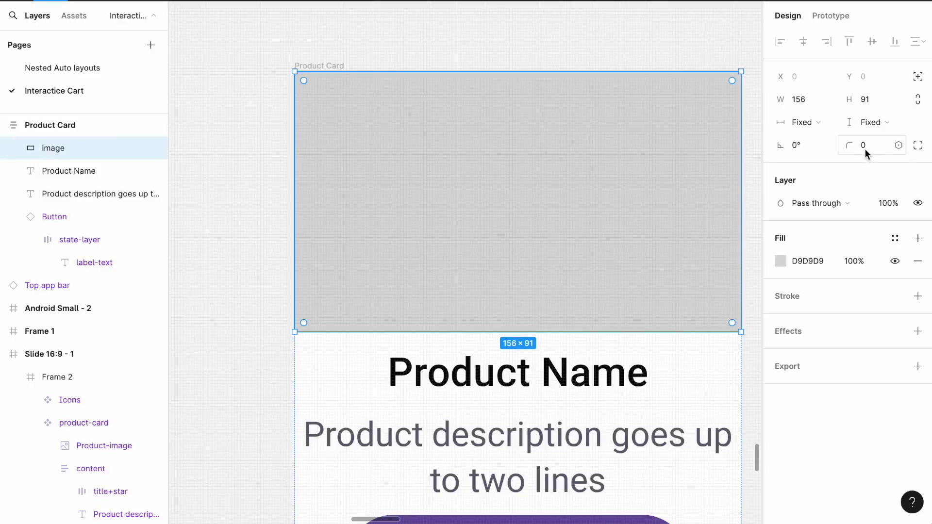
pyautogui.click(918, 147)
pyautogui.click(632, 185)
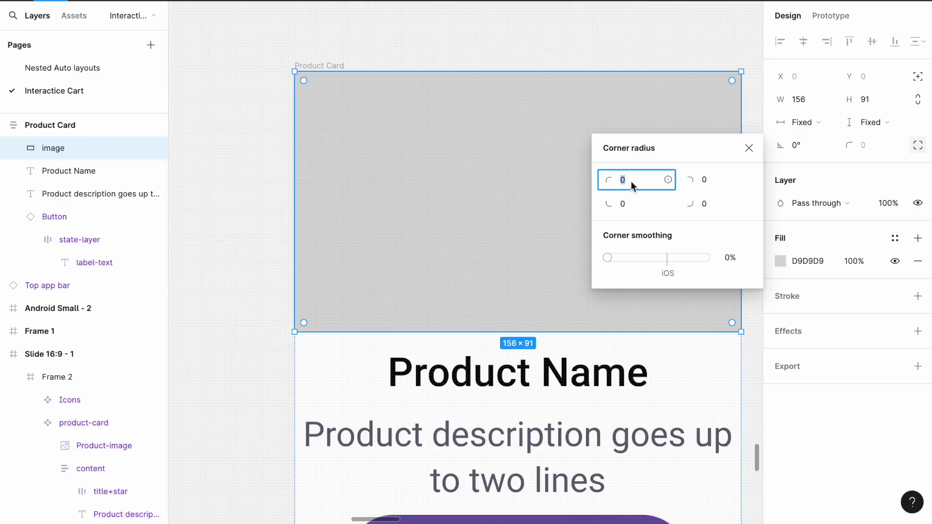
pyautogui.write('8')
pyautogui.click(713, 179)
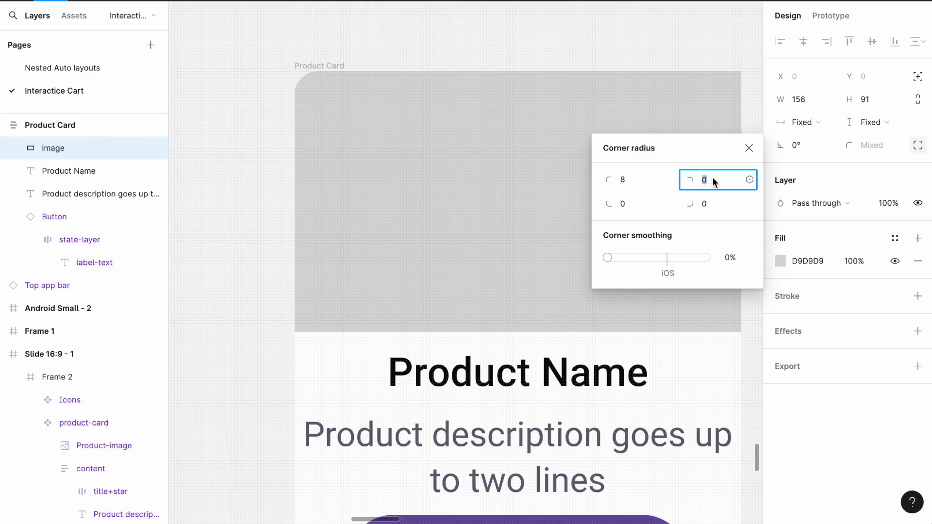
pyautogui.write('8')
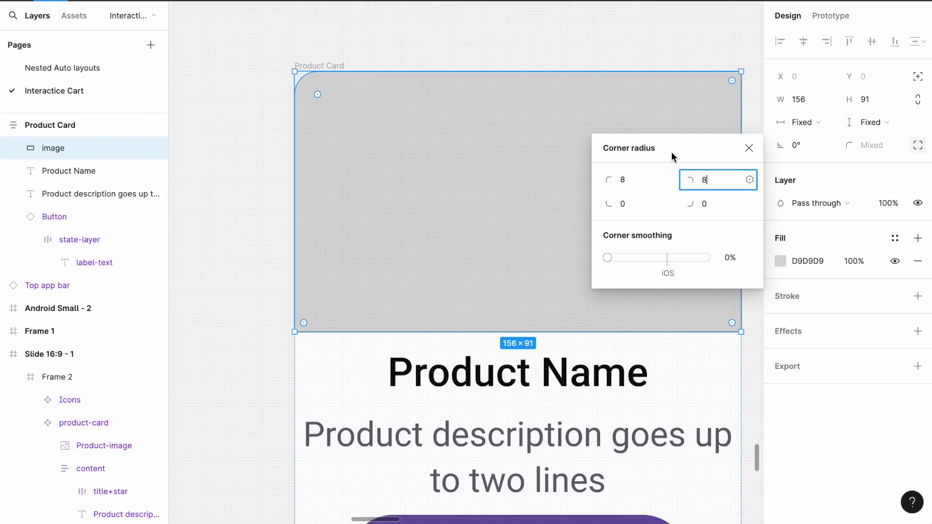
pyautogui.click(752, 115)
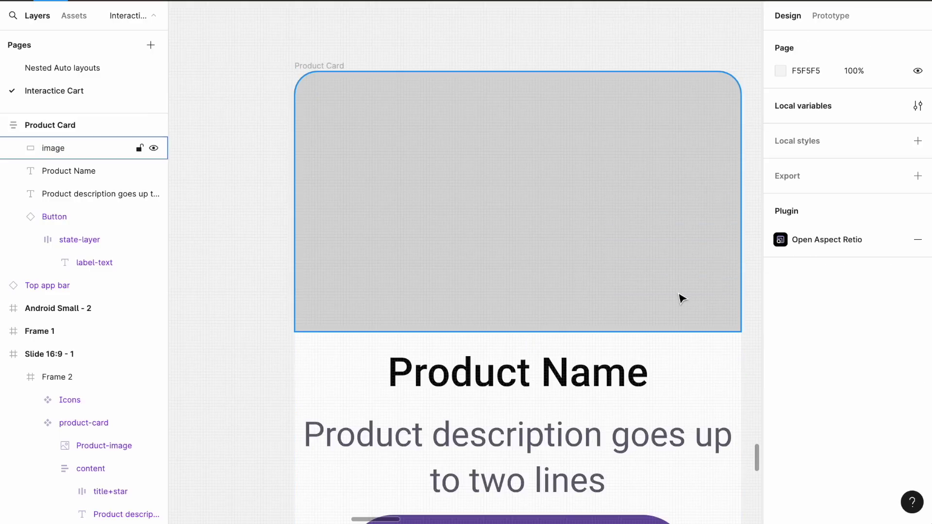
# - Give the Product Card a bottom padding of 8 while keeping its top padding at 0
pyautogui.scroll(-5, 682, 298)
pyautogui.hscroll(3, 682, 298)
pyautogui.hotkey('ctrl', '-')
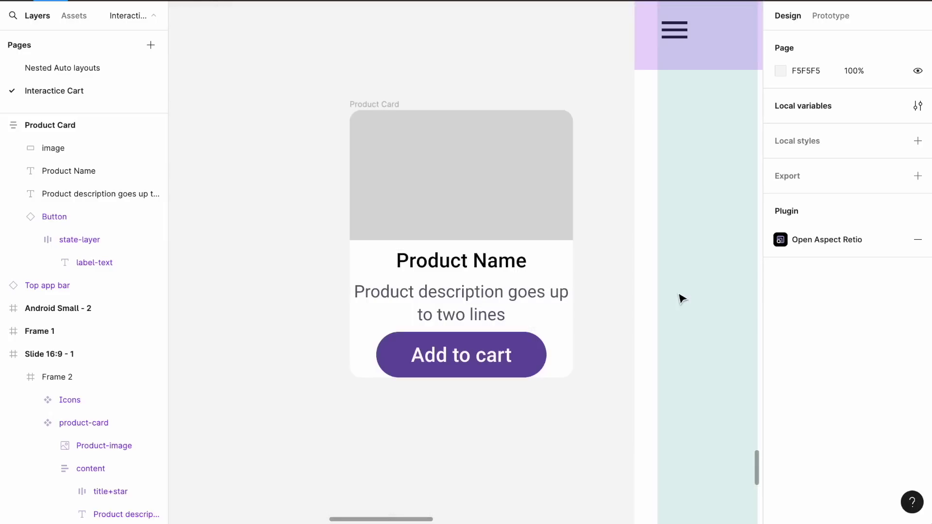
pyautogui.click(572, 365)
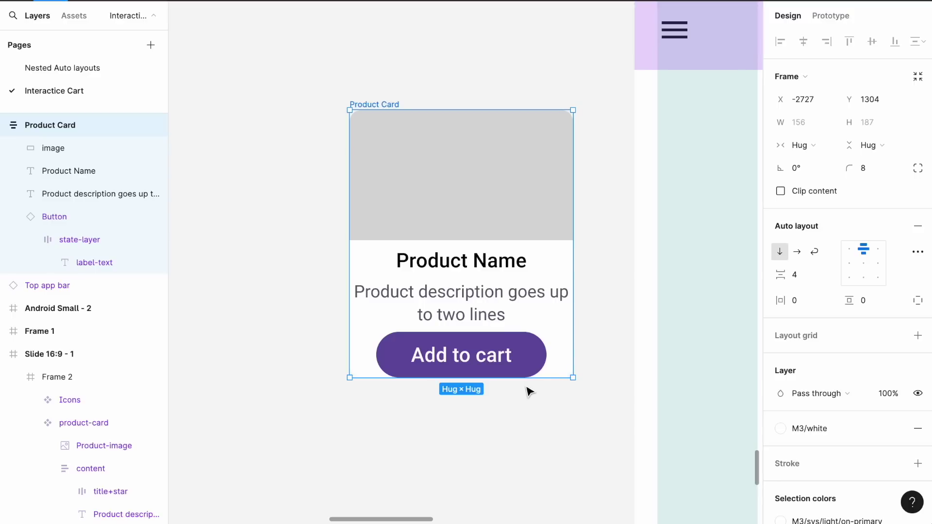
pyautogui.click(873, 301)
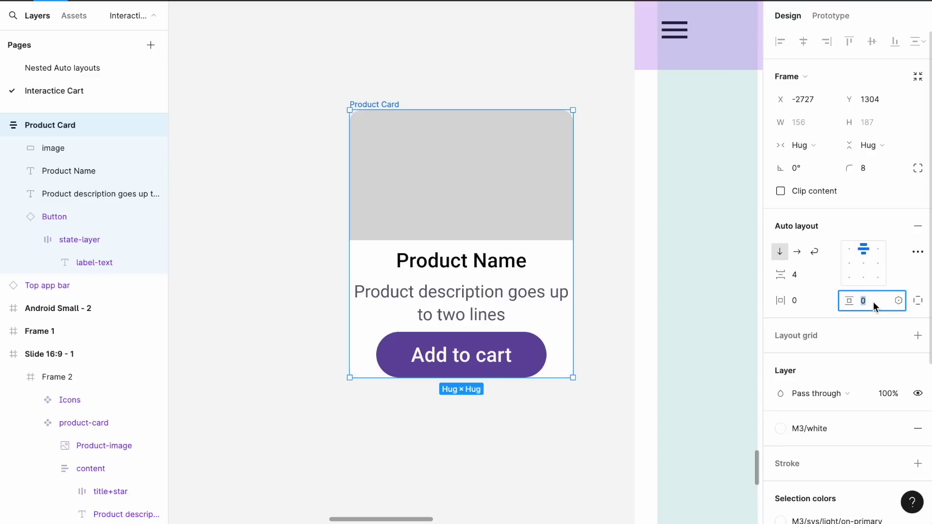
pyautogui.press('Return')
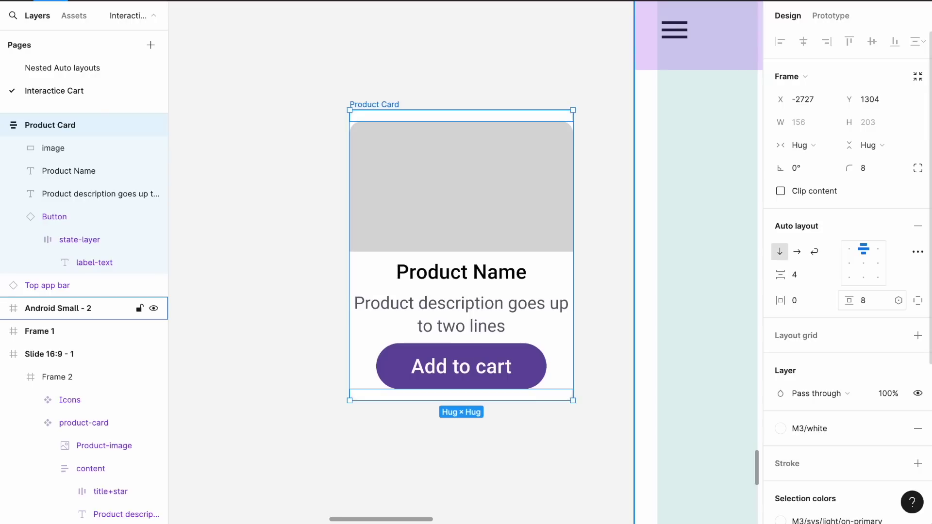
pyautogui.click(918, 301)
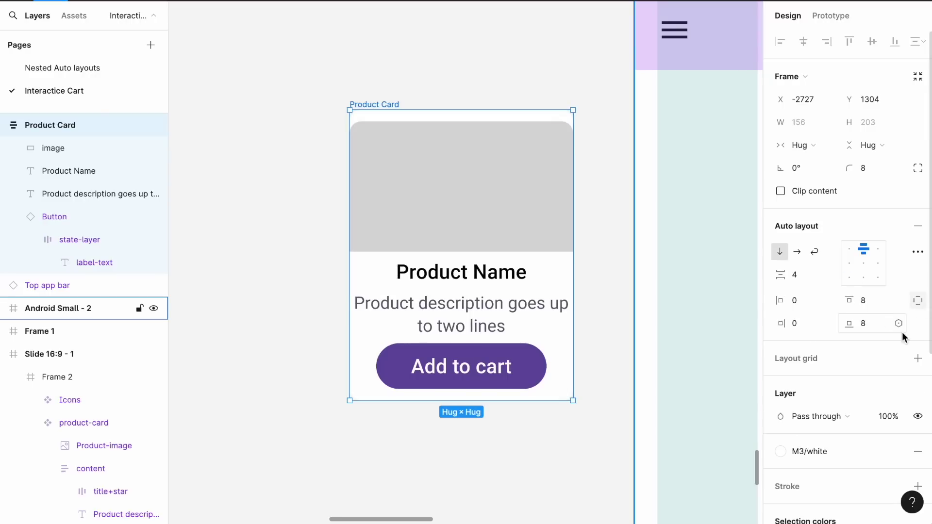
pyautogui.click(865, 323)
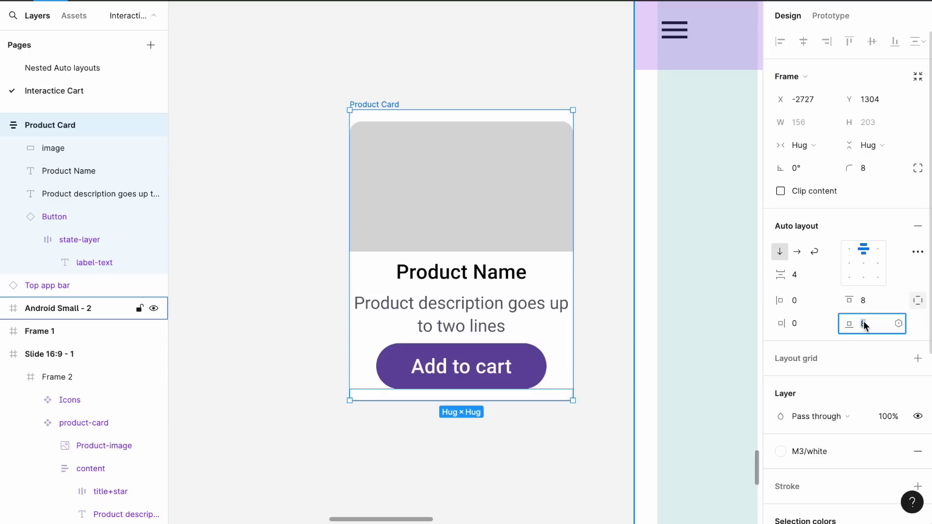
pyautogui.click(866, 302)
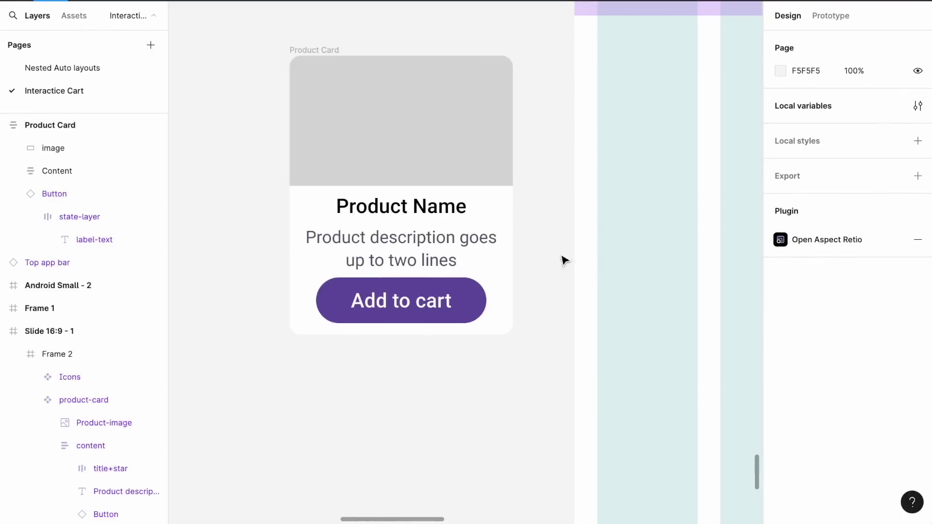
# - Save the first recent Aspect Ratio plugin and run it for the card's image, with its window moved clear of the card
pyautogui.click(457, 162)
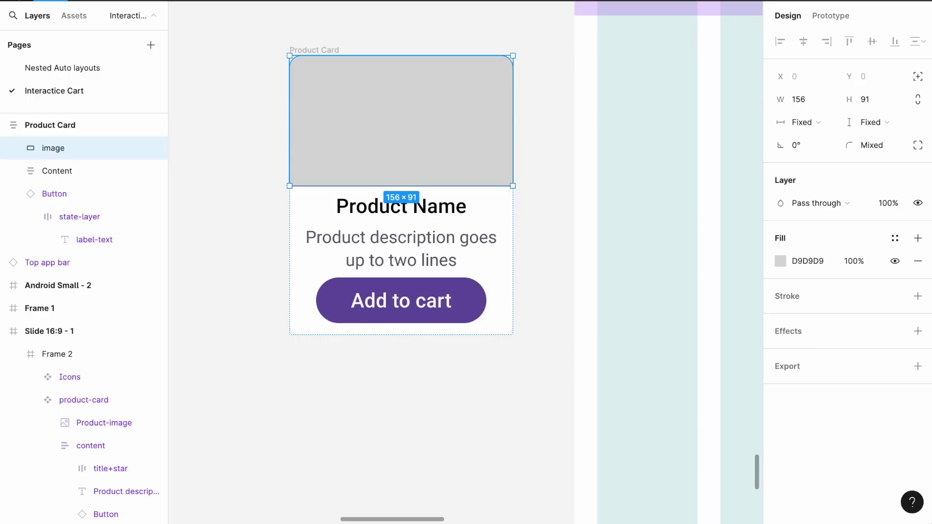
pyautogui.click(15, 9)
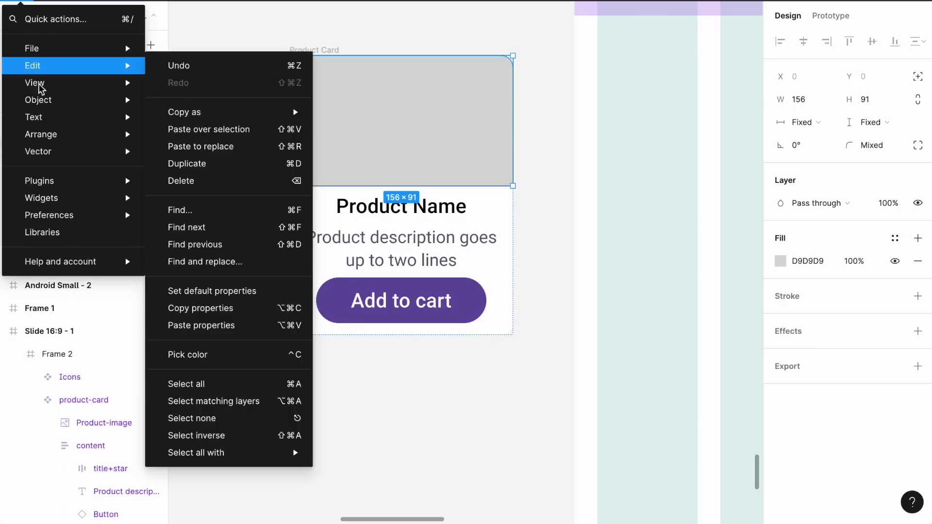
pyautogui.moveTo(65, 182)
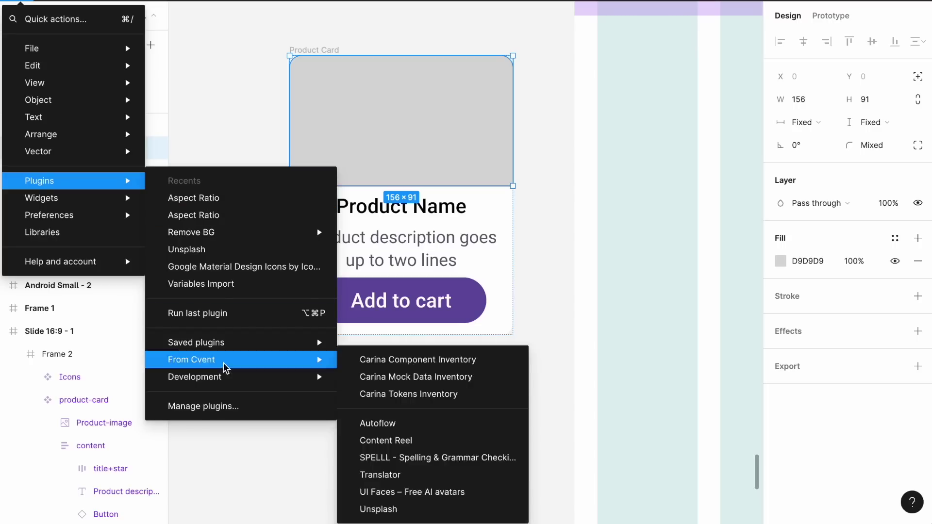
pyautogui.click(211, 407)
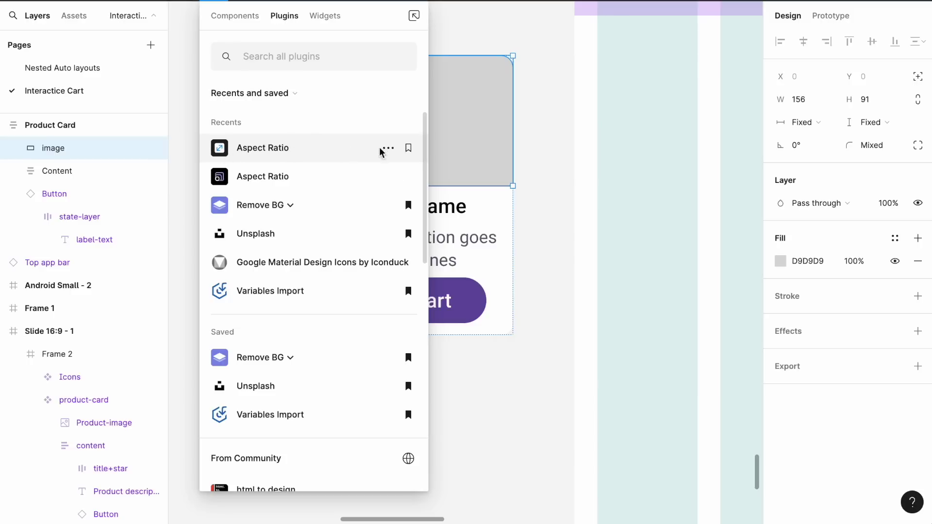
pyautogui.click(409, 149)
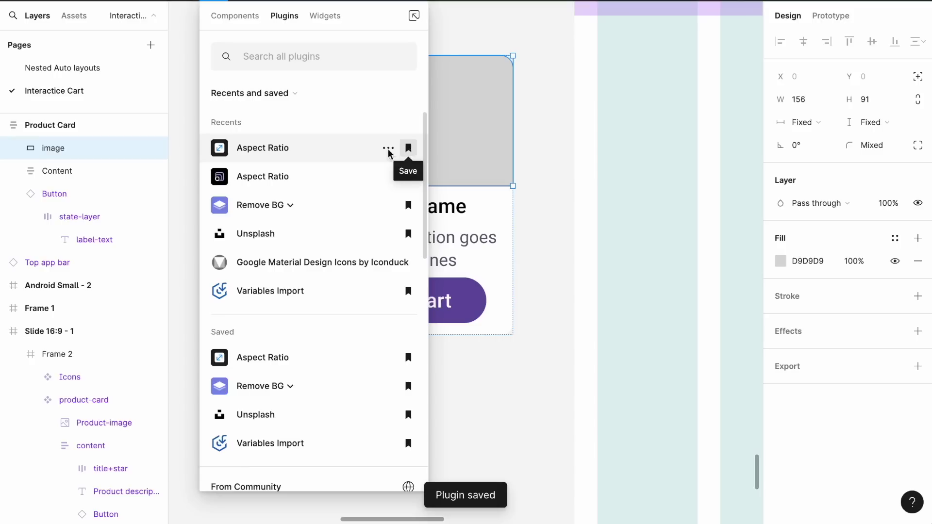
pyautogui.click(253, 149)
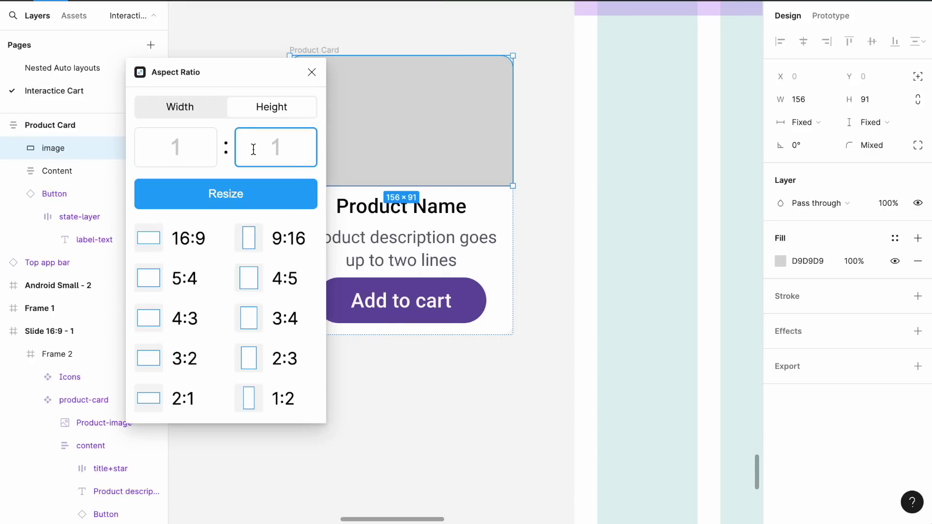
pyautogui.moveTo(258, 64); pyautogui.dragTo(193, 52)
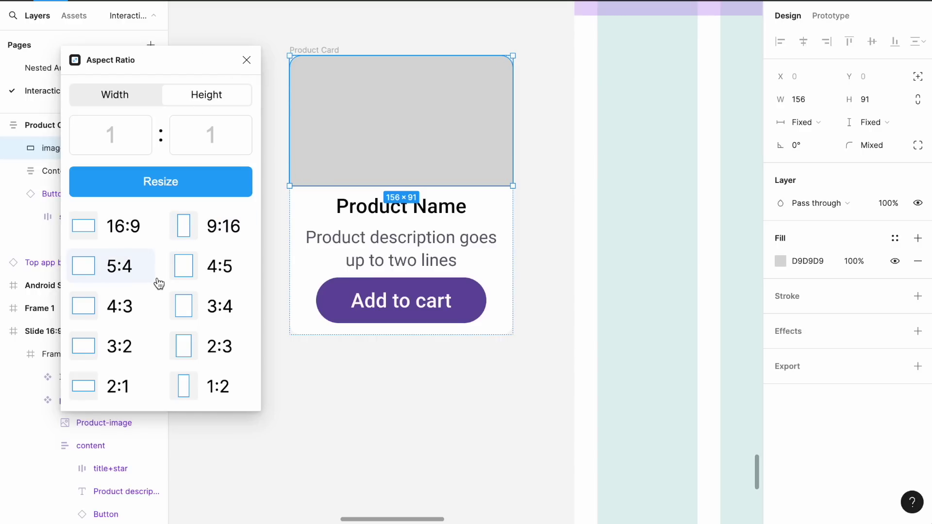
# - Resize the card's image to a 3:2 aspect ratio with the plugin and lock its proportions
pyautogui.click(87, 316)
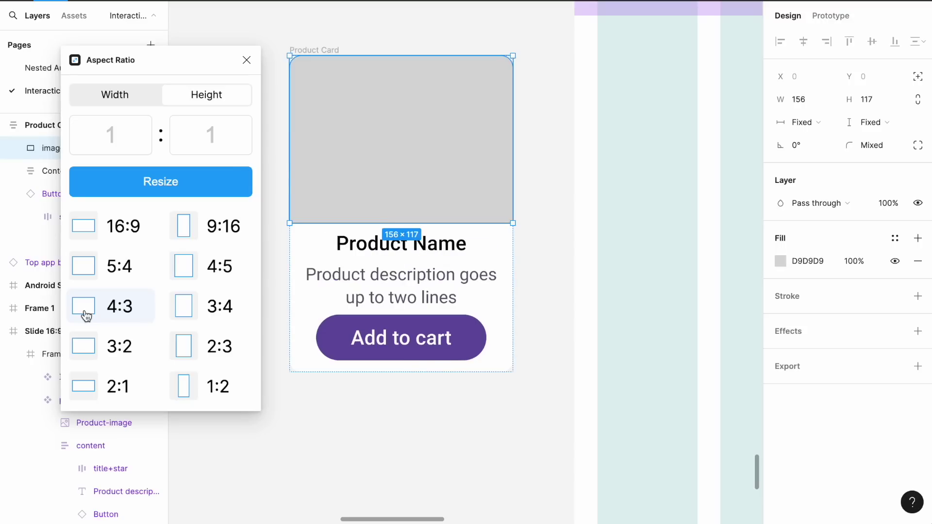
pyautogui.click(85, 348)
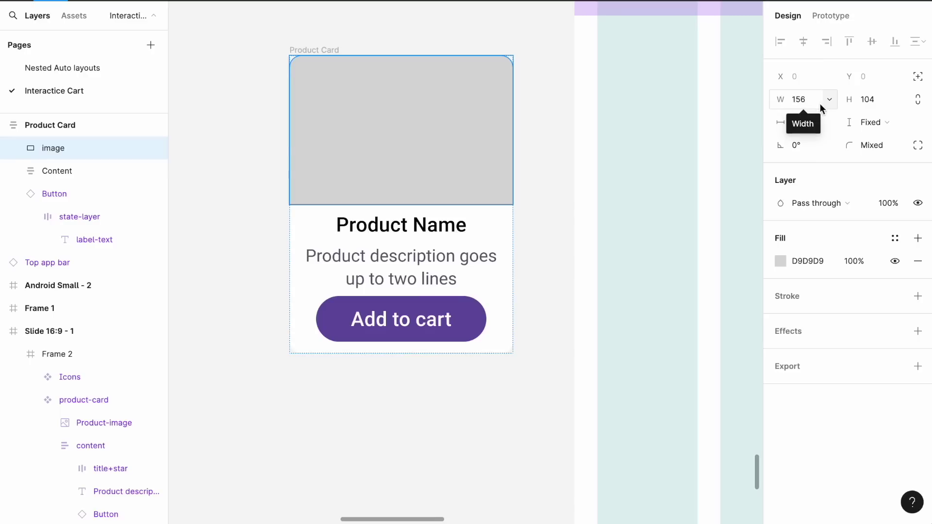
pyautogui.click(918, 101)
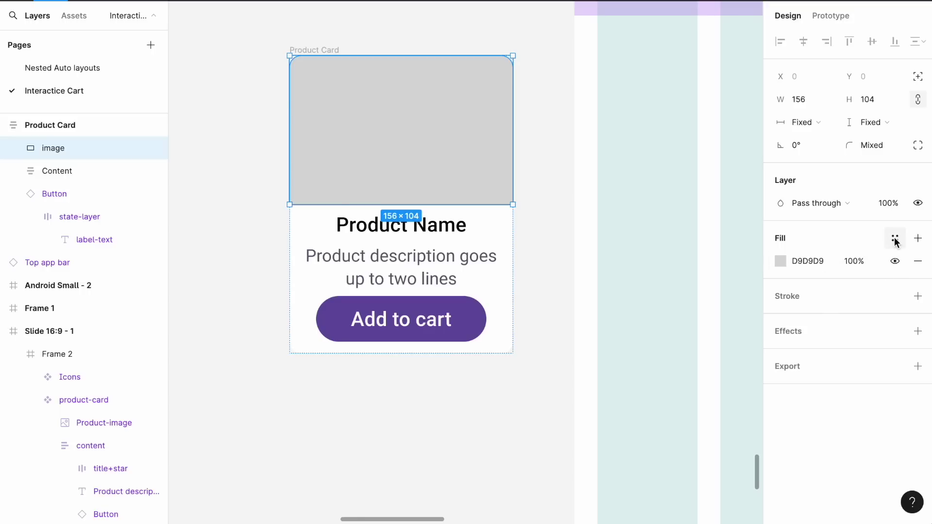
# - Change the card image's fill from a solid colour to the default checkerboard image
pyautogui.click(781, 261)
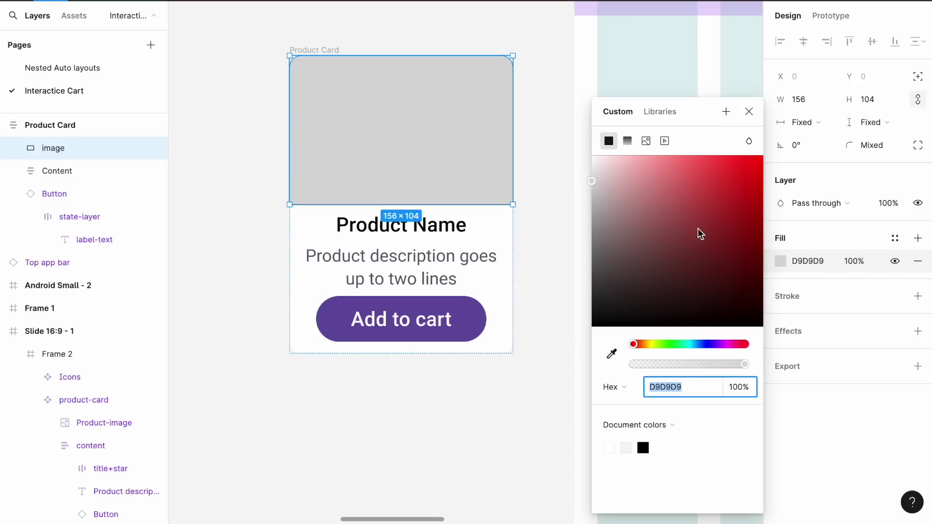
pyautogui.click(648, 141)
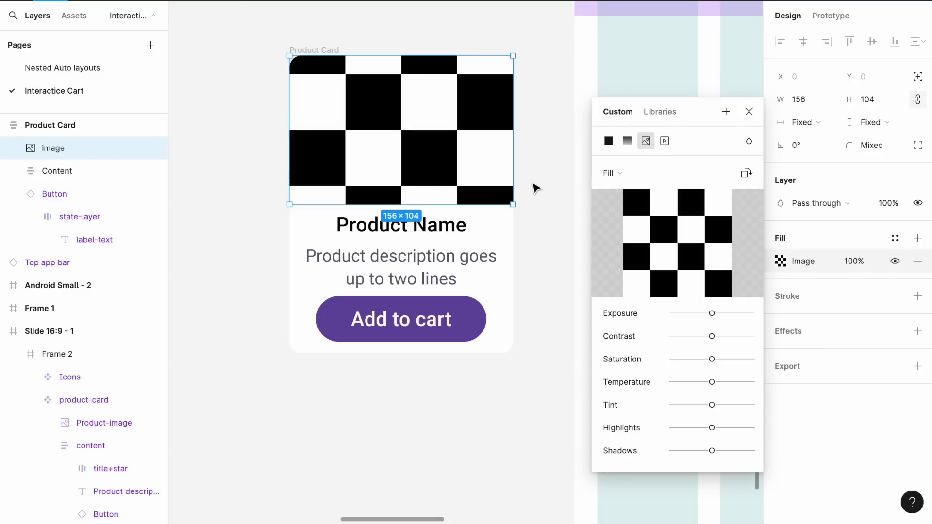
pyautogui.click(750, 112)
pyautogui.click(550, 206)
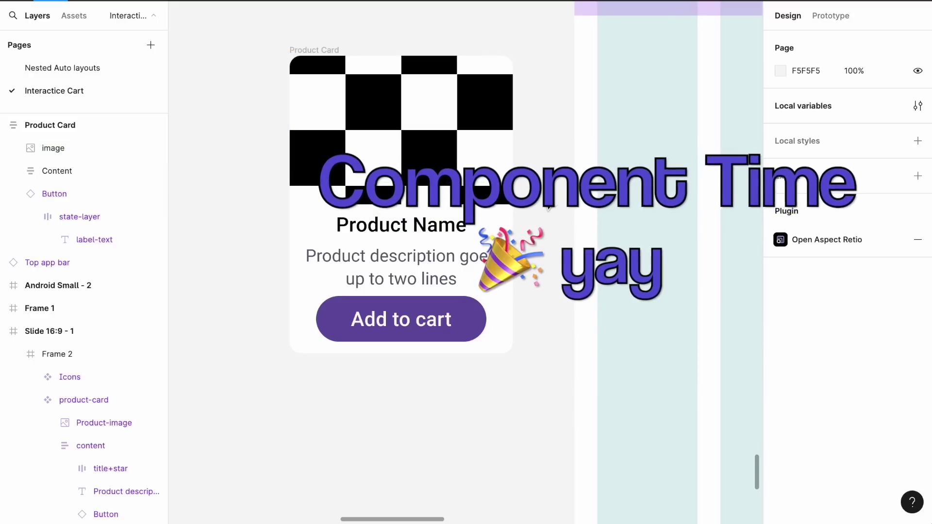
# - Turn the Product Card frame into a component
pyautogui.click(311, 52)
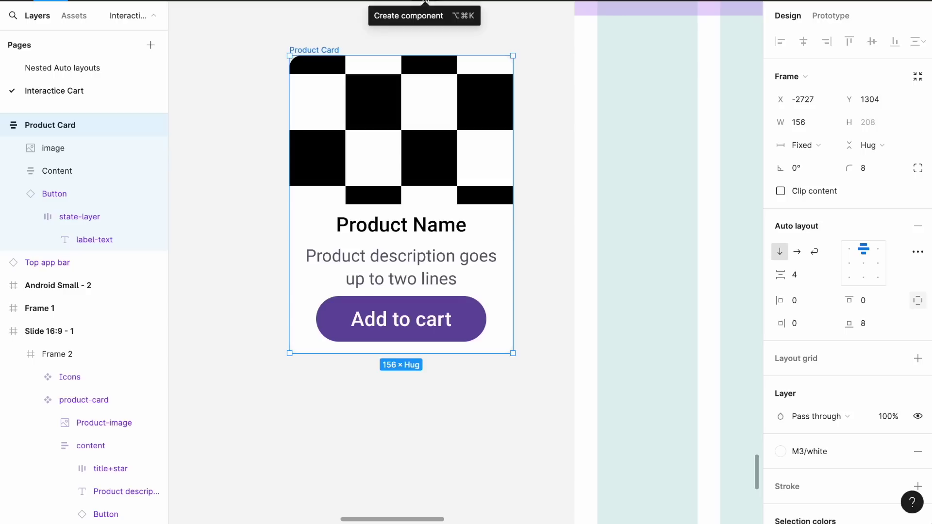
pyautogui.click(426, 1)
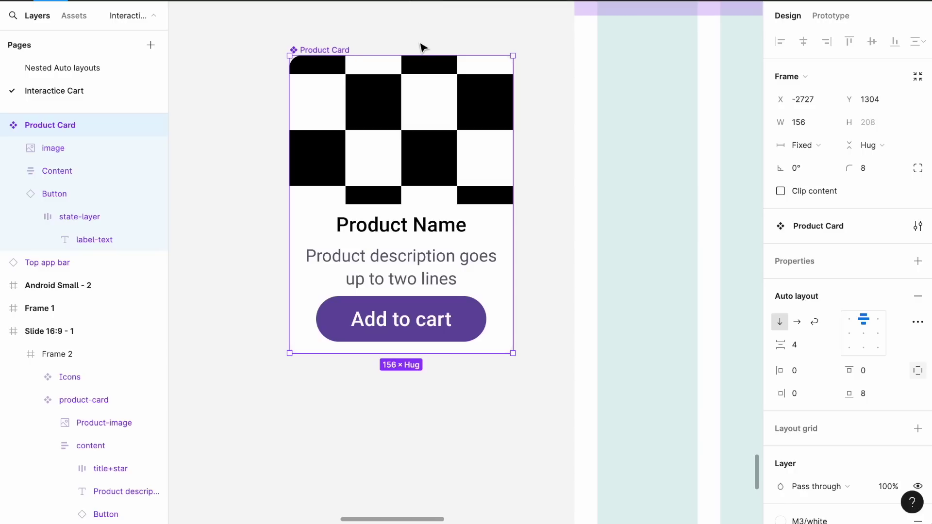
pyautogui.hscroll(2, 423, 47)
pyautogui.hscroll(-3, 423, 47)
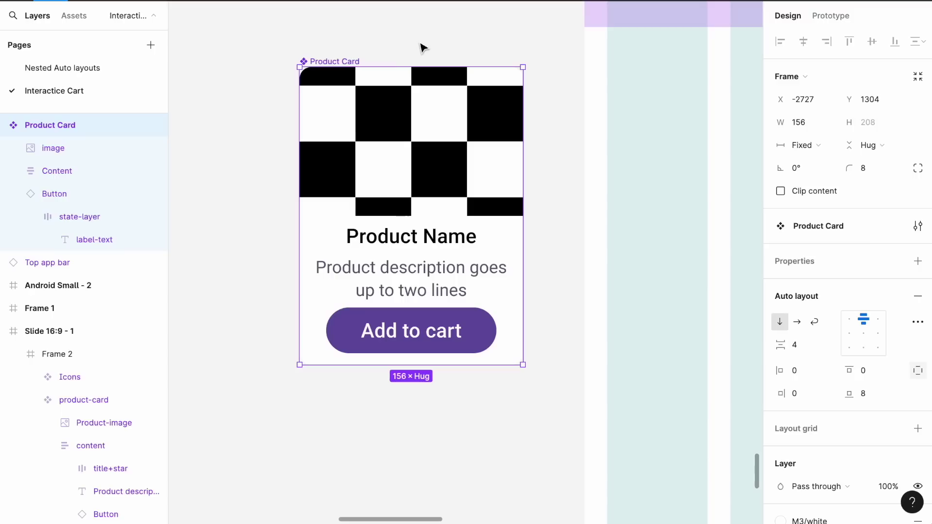
pyautogui.click(334, 62)
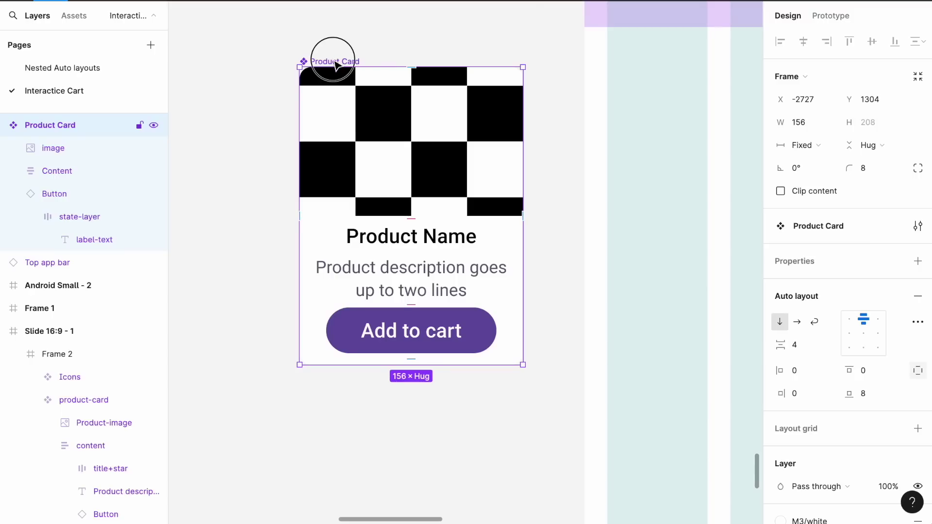
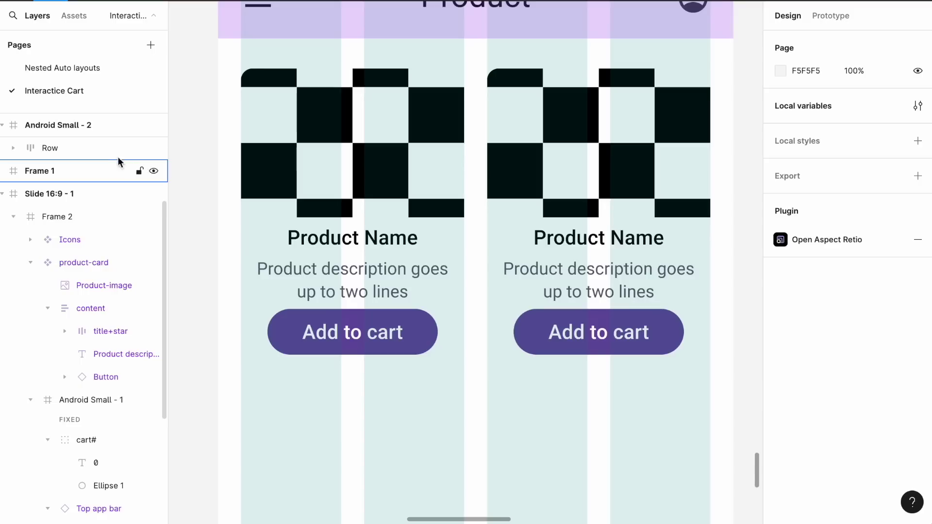
# - Duplicate the row of two product cards and place the copy directly below it at Y 293
pyautogui.click(104, 149)
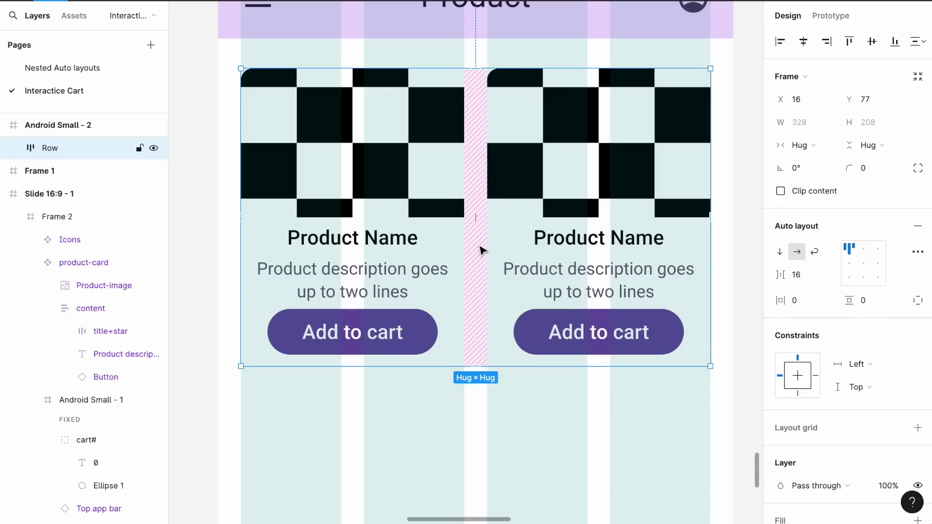
pyautogui.scroll(-2, 481, 250)
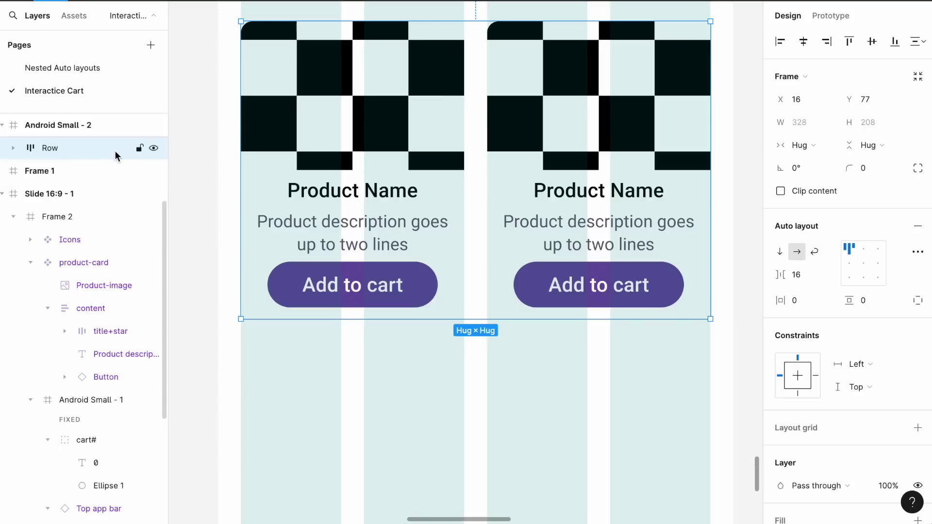
pyautogui.hotkey('ctrl', 'd')
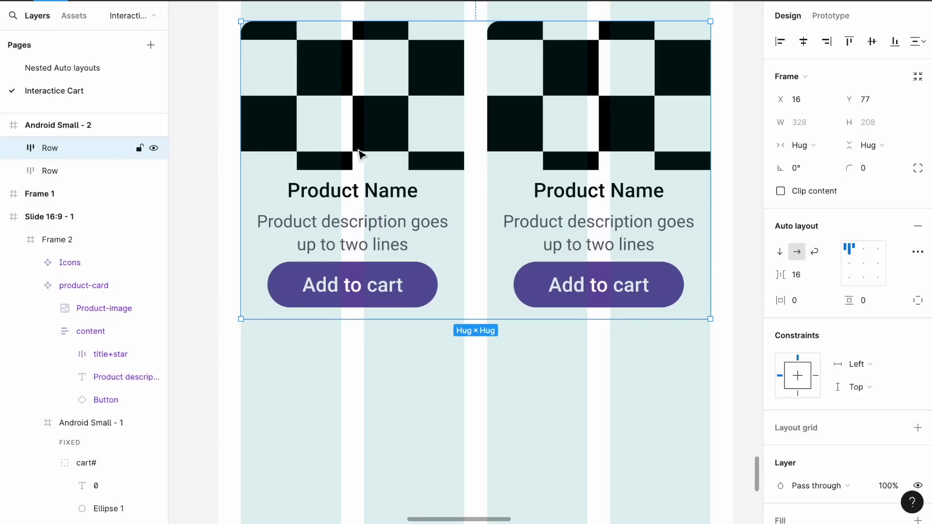
pyautogui.moveTo(374, 159); pyautogui.dragTo(374, 466)
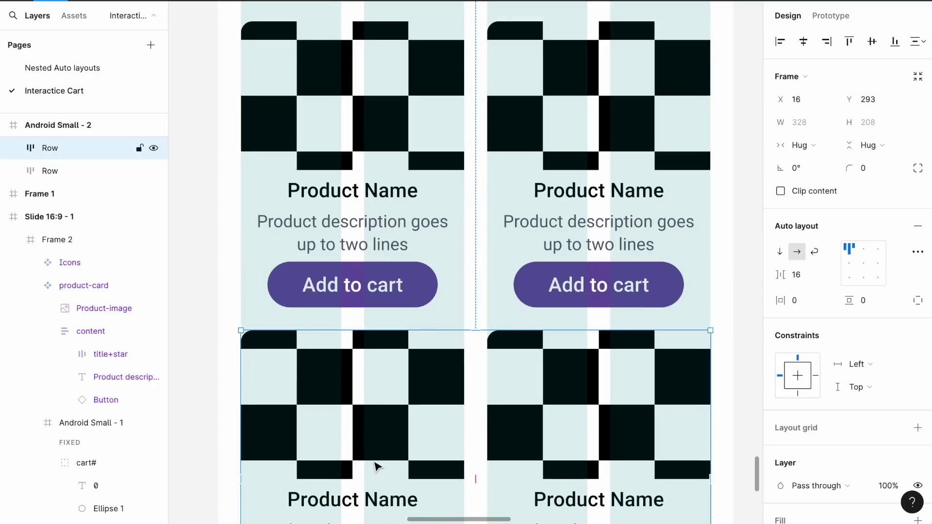
# - Wrap both card rows together in one vertical auto layout frame
pyautogui.scroll(-2, 374, 466)
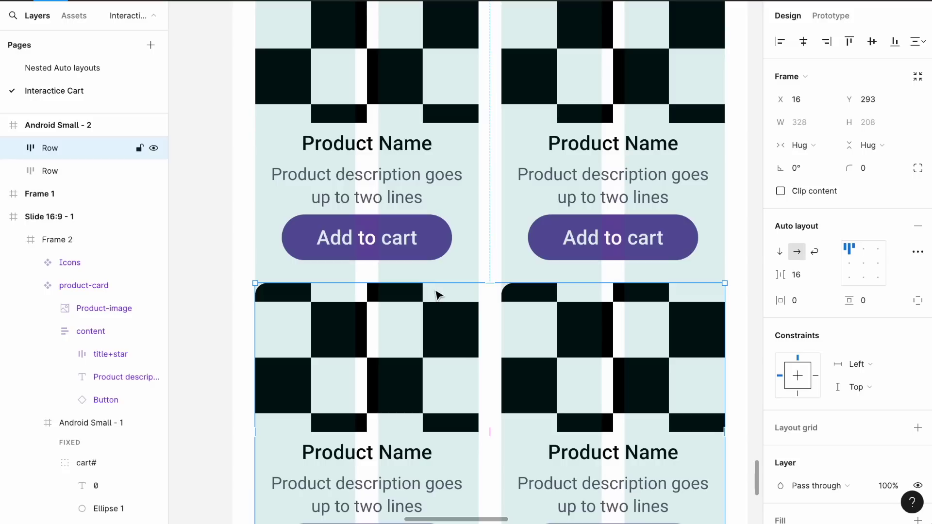
pyautogui.keyDown('shift'); pyautogui.click(440, 224); pyautogui.keyUp('shift')
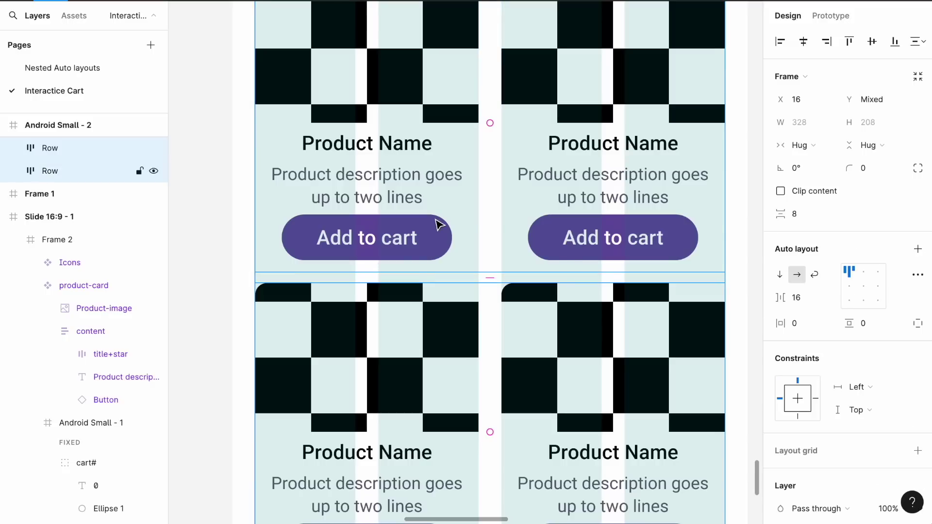
pyautogui.hotkey('shift', 'a')
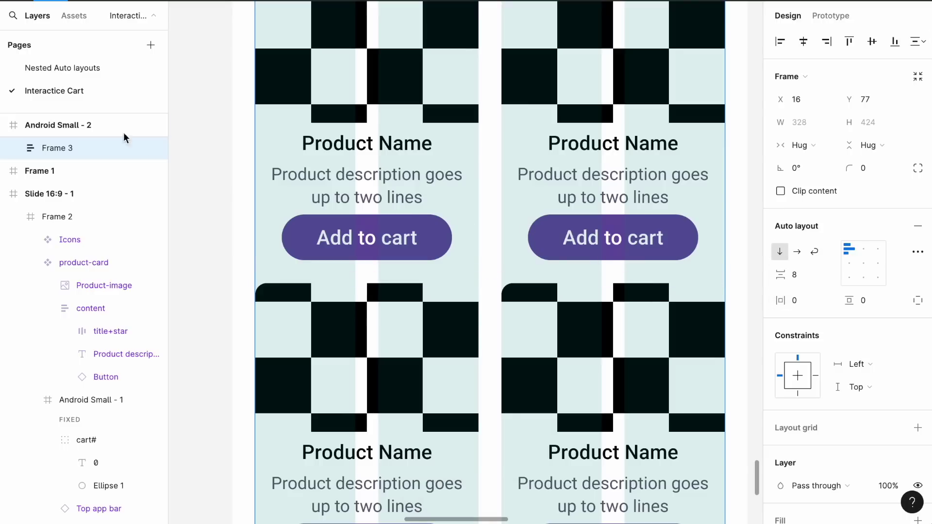
# - Rename the frame holding both rows as Product list
pyautogui.click(12, 149)
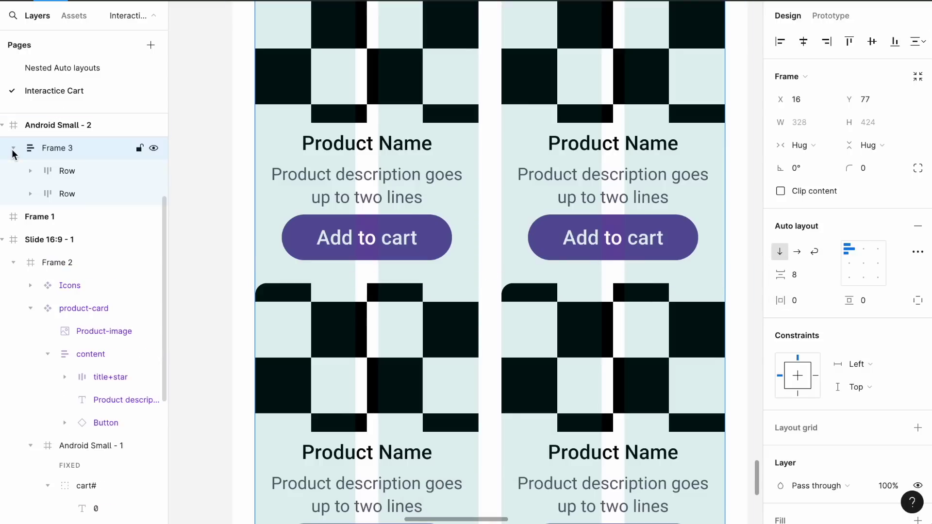
pyautogui.click(75, 166)
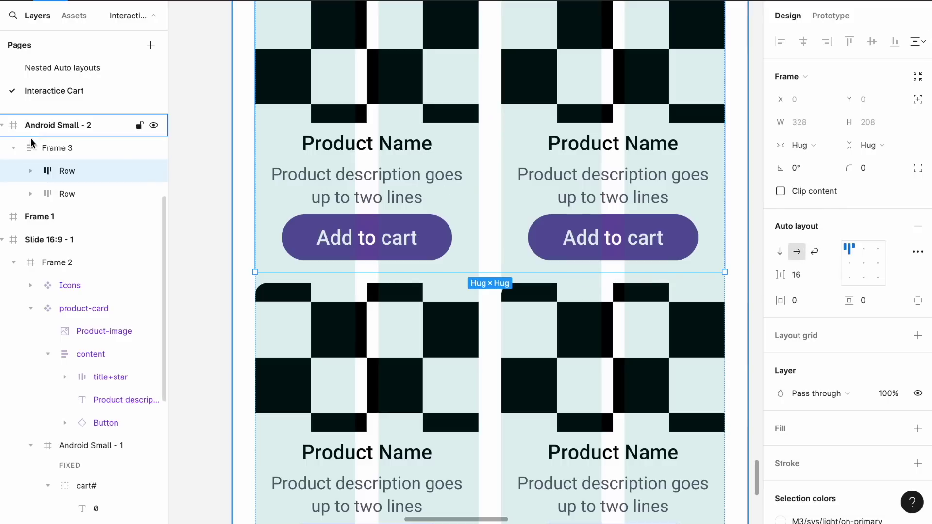
pyautogui.click(47, 150)
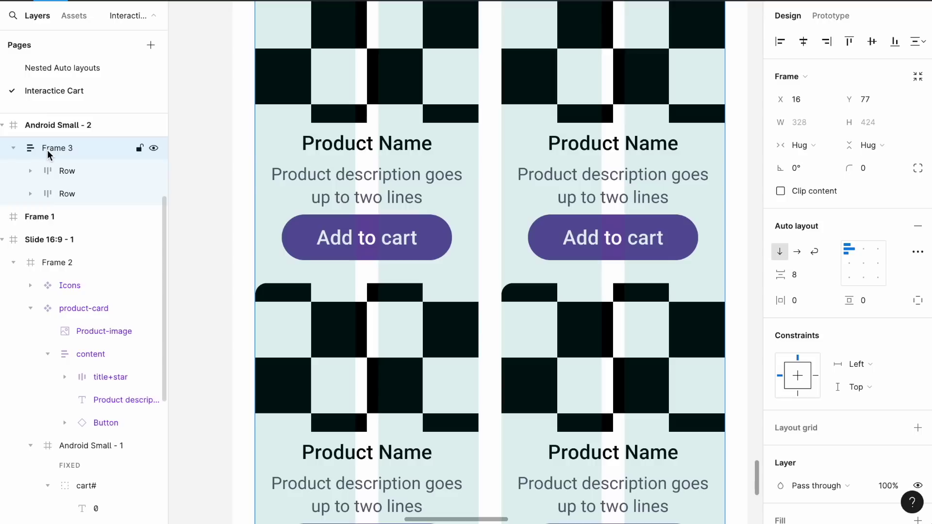
pyautogui.doubleClick(48, 150)
pyautogui.write('P')
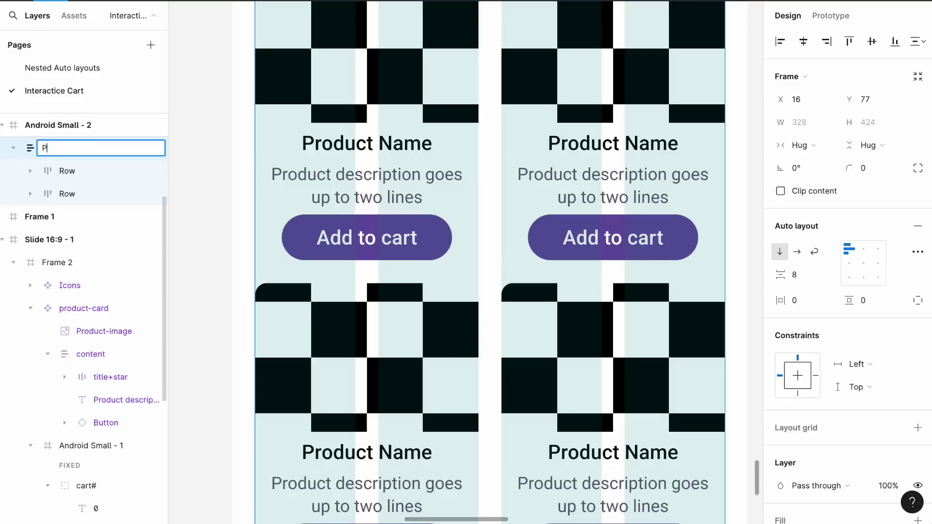
pyautogui.write('roduct list')
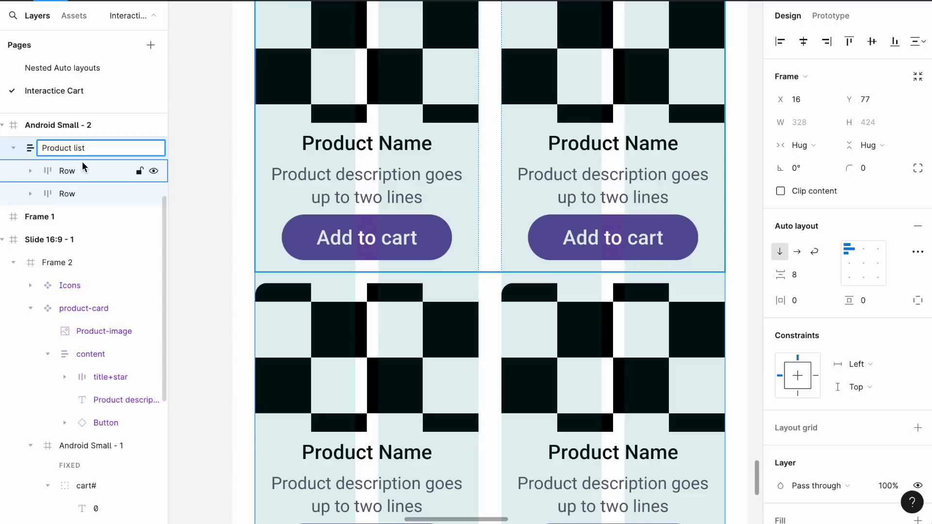
pyautogui.click(35, 149)
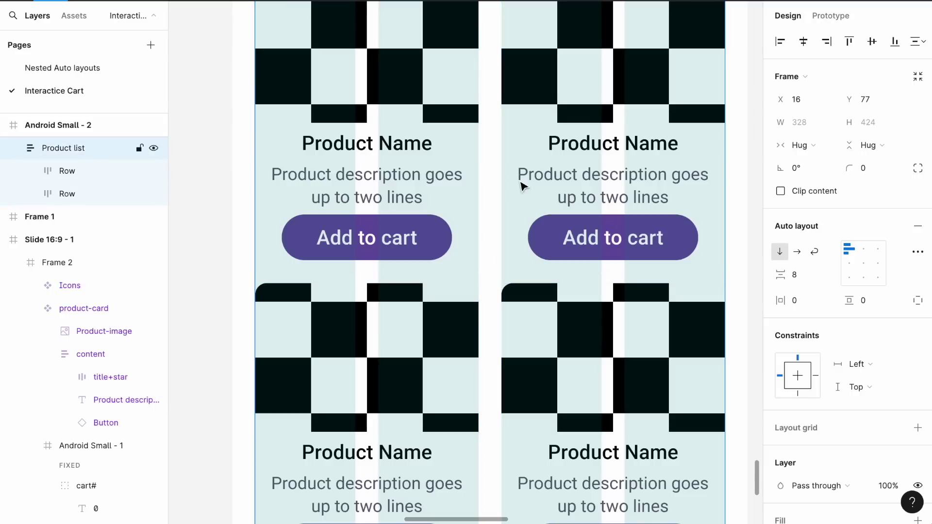
# - Duplicate the second row three times inside Product list so it holds five rows of cards
pyautogui.scroll(-5, 523, 186)
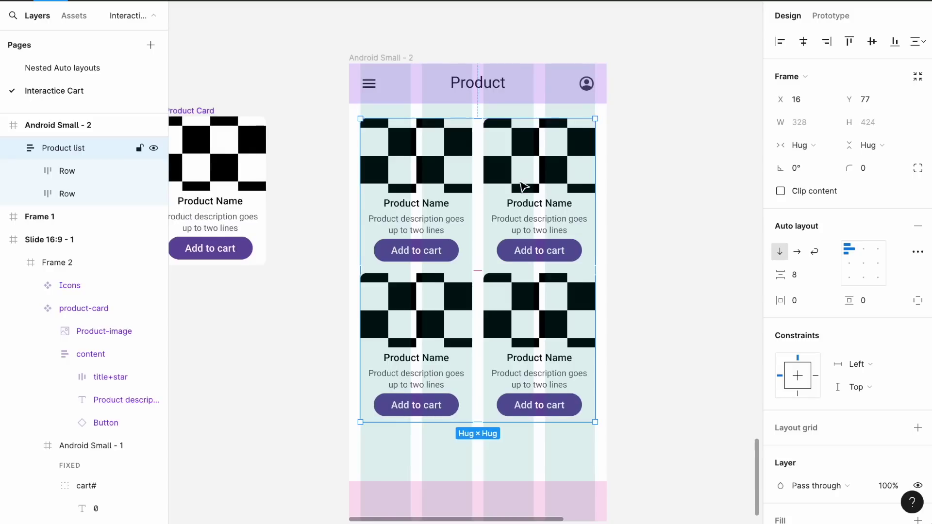
pyautogui.scroll(-3, 437, 218)
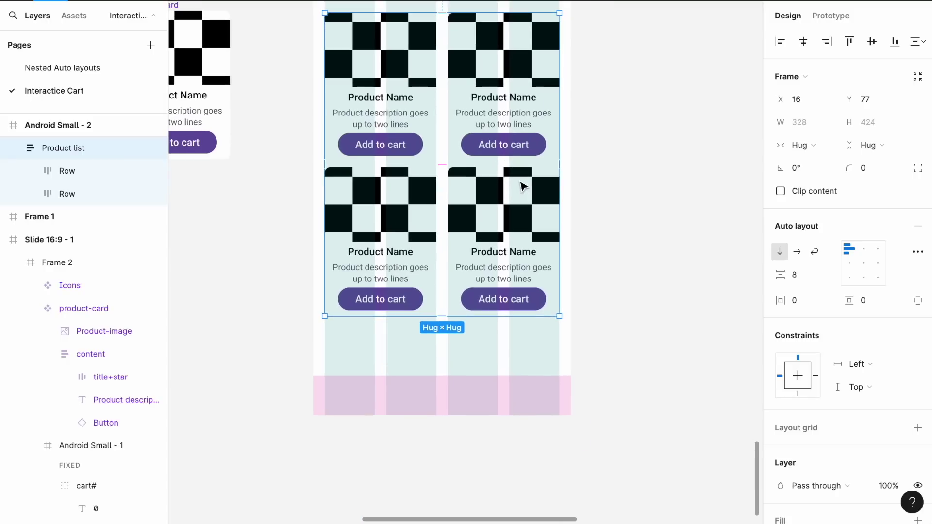
pyautogui.doubleClick(399, 253)
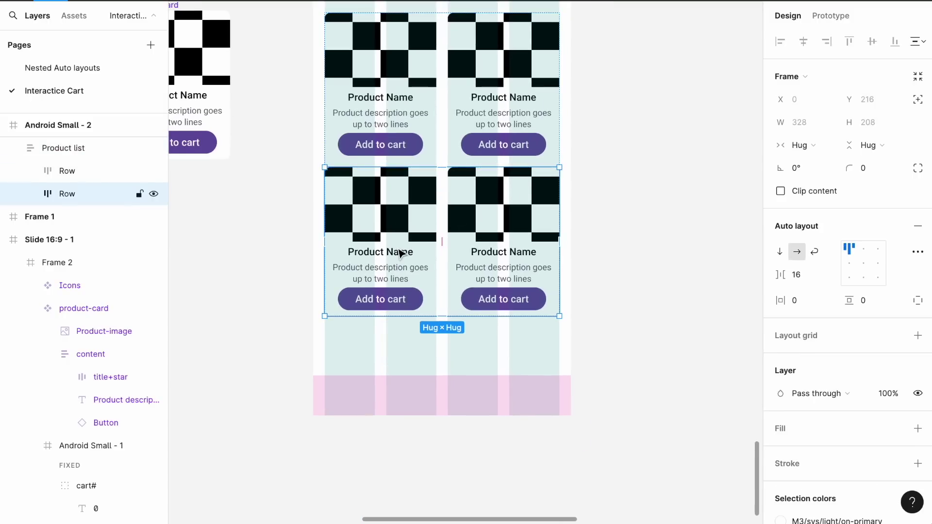
pyautogui.hotkey('ctrl', 'd')
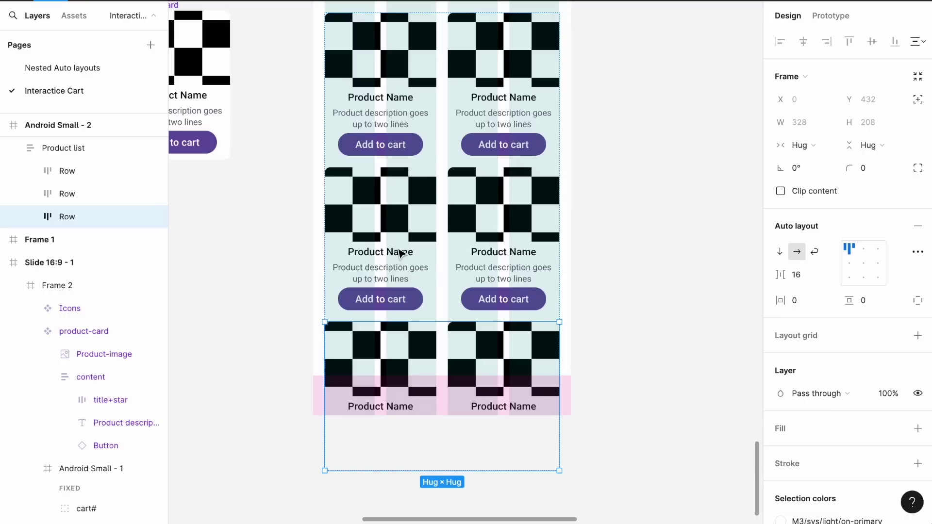
pyautogui.hotkey('ctrl', 'd')
pyautogui.hotkey('ctrl', 'd')
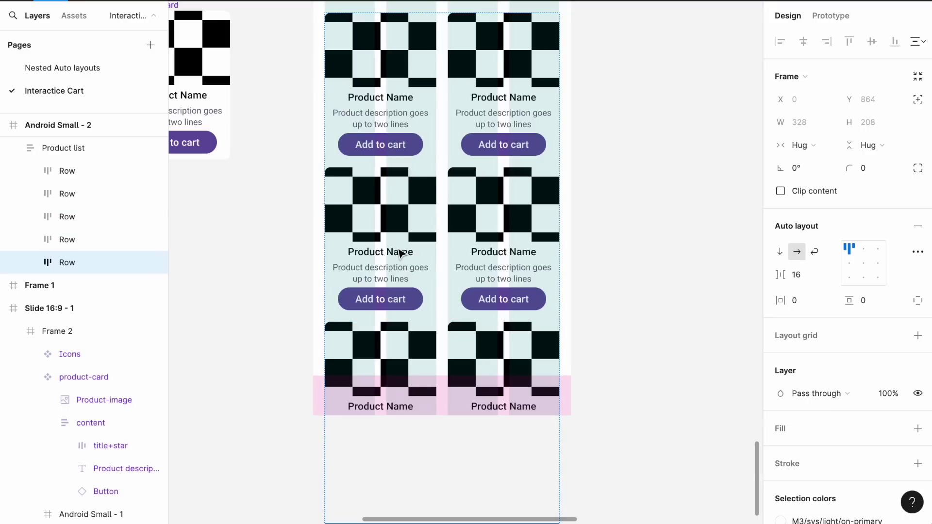
# - Set the vertical gap between the rows of Product list to 16
pyautogui.scroll(2, 527, 268)
pyautogui.hscroll(-2, 527, 268)
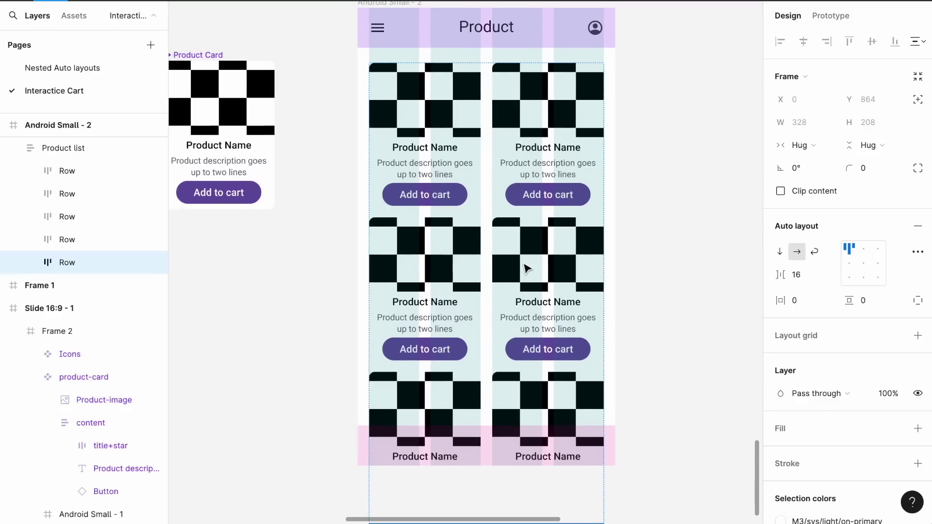
pyautogui.click(79, 150)
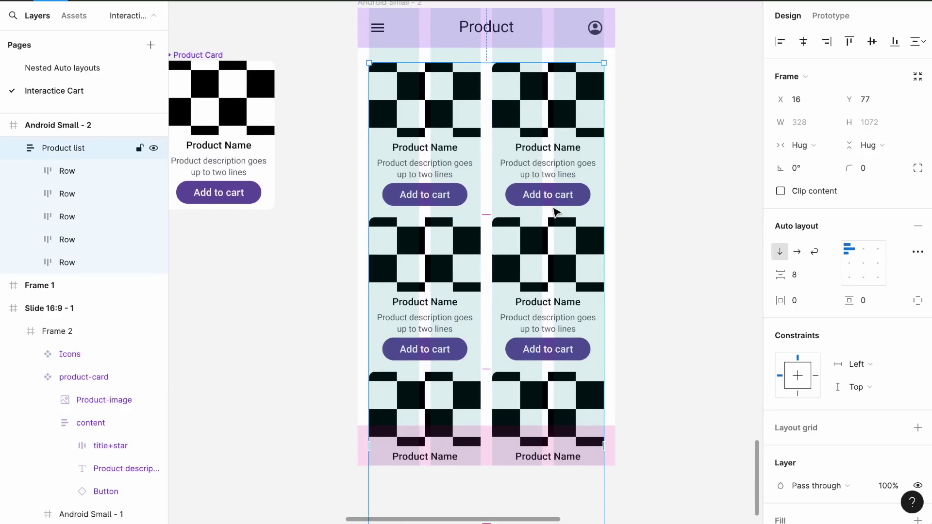
pyautogui.click(800, 272)
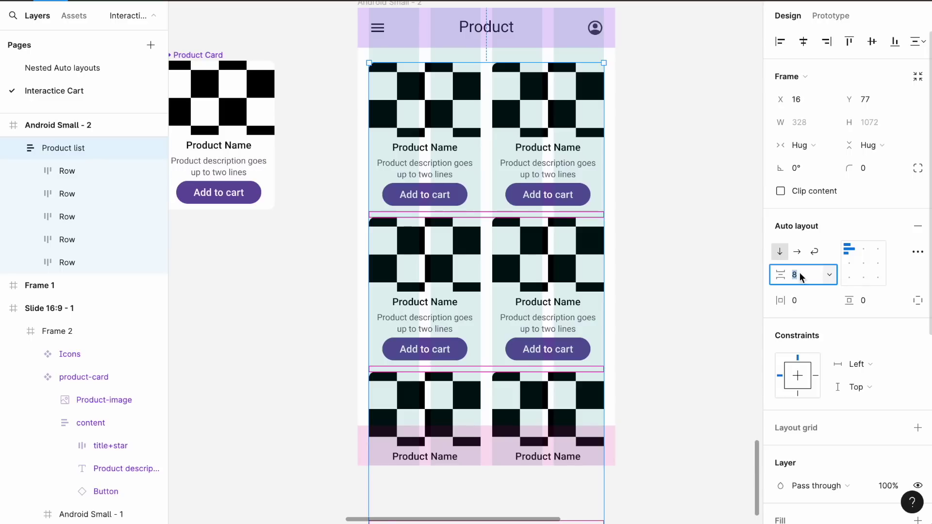
pyautogui.write('16')
pyautogui.press('Return')
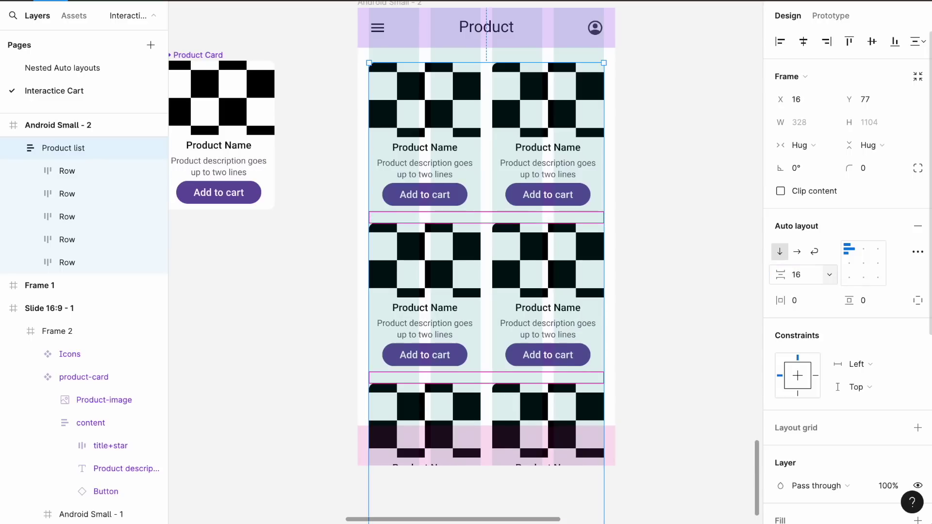
# - Nudge the Product list frame up to Y 72, closer to the top app bar
pyautogui.scroll(5, 541, 114)
pyautogui.scroll(5, 541, 117)
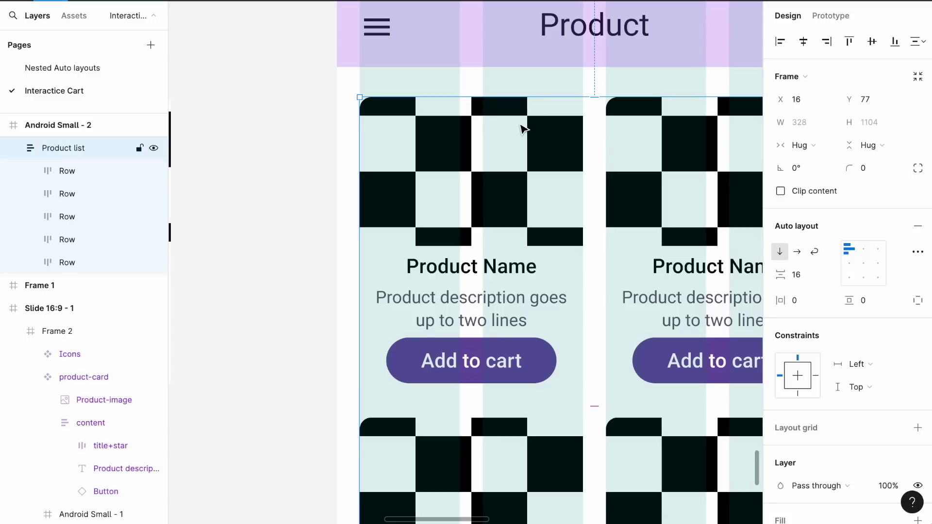
pyautogui.press('alt')
pyautogui.press('Up')
pyautogui.press('Up')
pyautogui.press('Up')
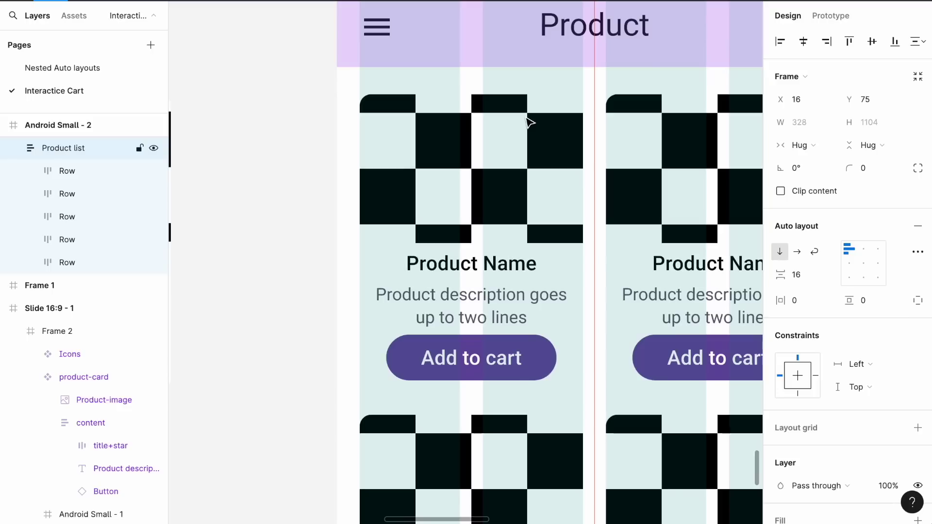
pyautogui.press('Up')
pyautogui.press('Up')
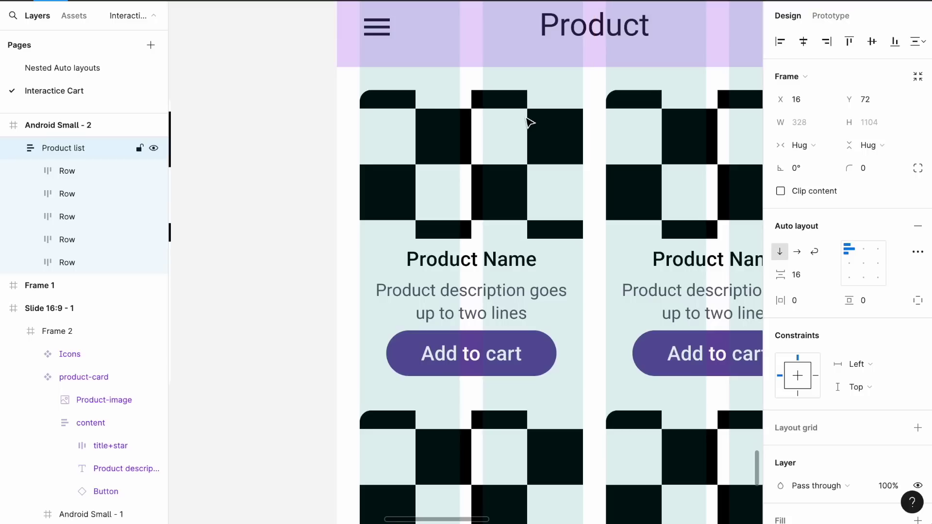
pyautogui.press('alt')
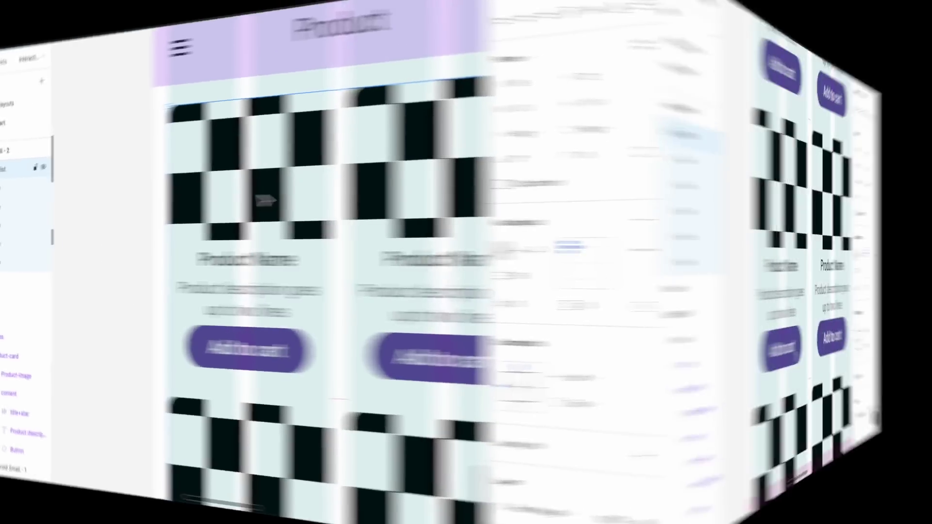
# - Run the Unsplash plugin, search for plant, and fill the first row's first card image with the green leafy branch photo
pyautogui.scroll(3, 446, 374)
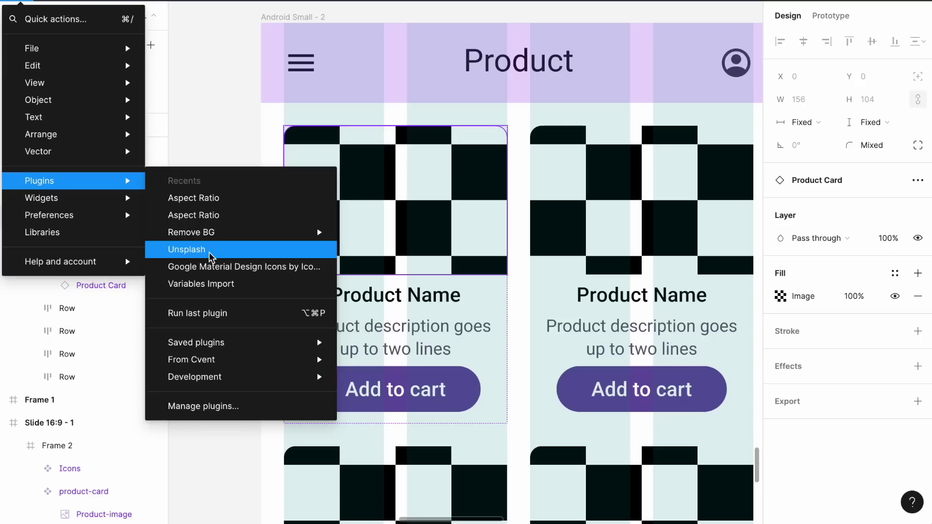
pyautogui.click(211, 257)
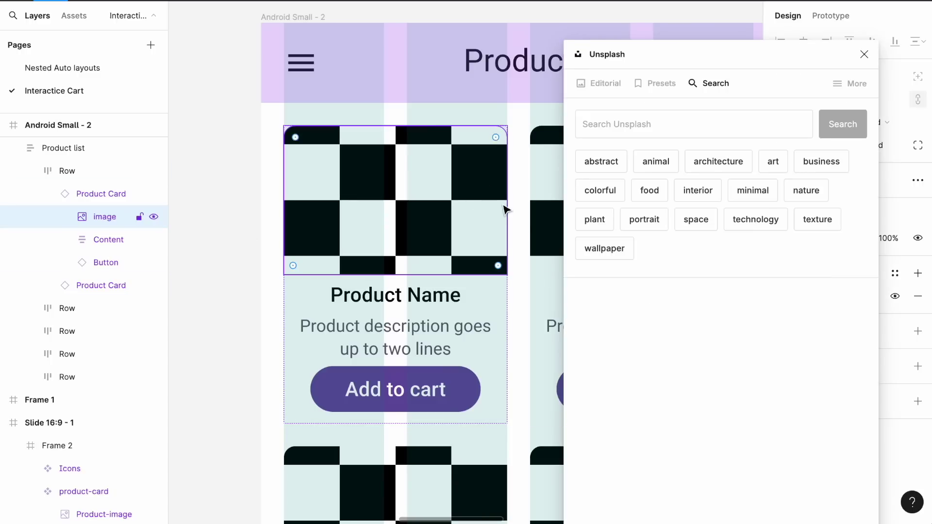
pyautogui.click(605, 224)
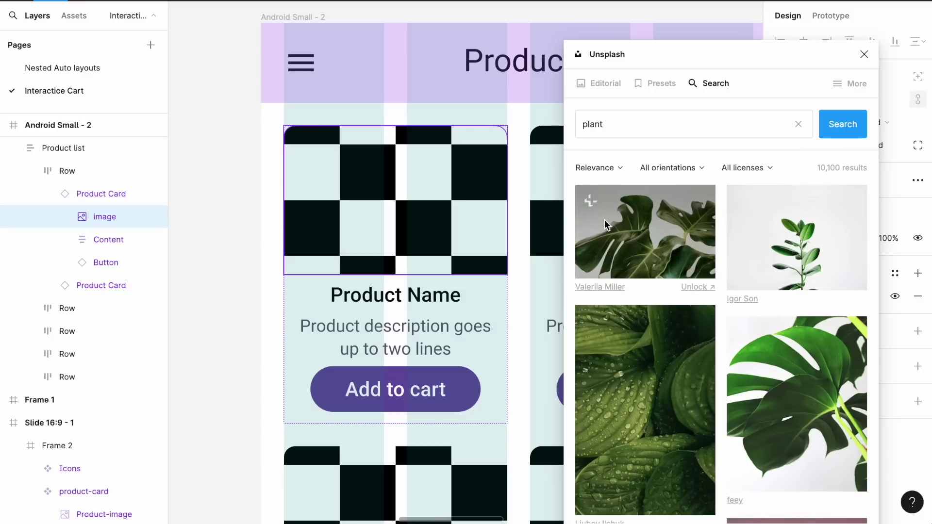
pyautogui.scroll(-6, 713, 272)
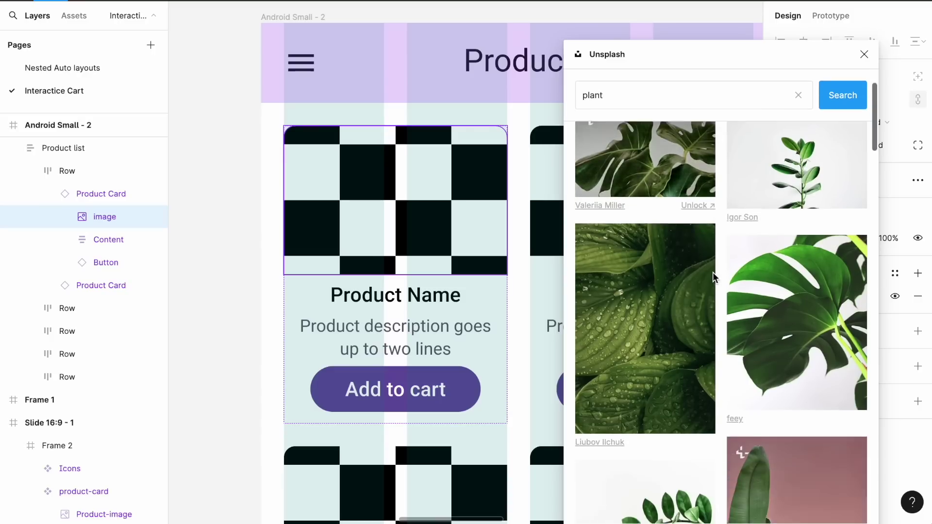
pyautogui.scroll(-1, 713, 273)
pyautogui.click(656, 220)
# - Fill the image of the first row's second card with the dark red leaves plant photo from Unsplash
pyautogui.scroll(-4, 589, 439)
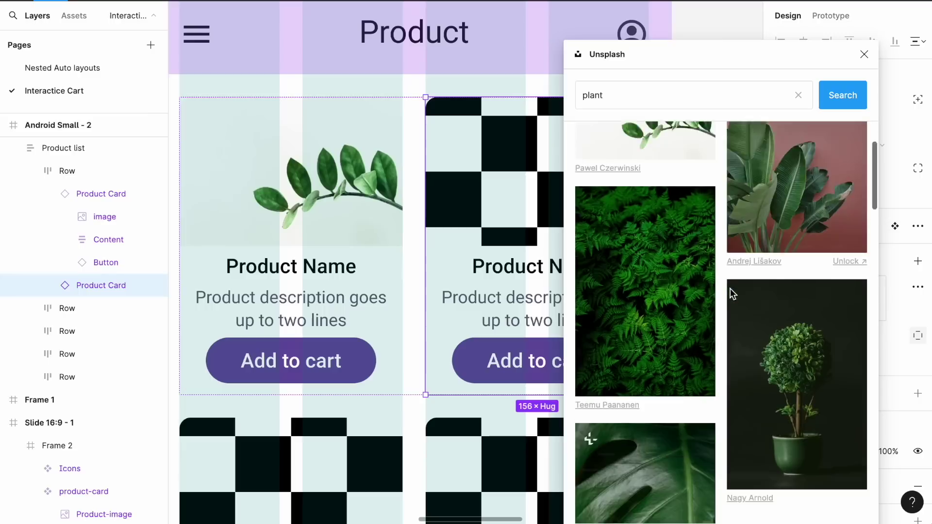
pyautogui.hscroll(3, 477, 252)
pyautogui.click(455, 149)
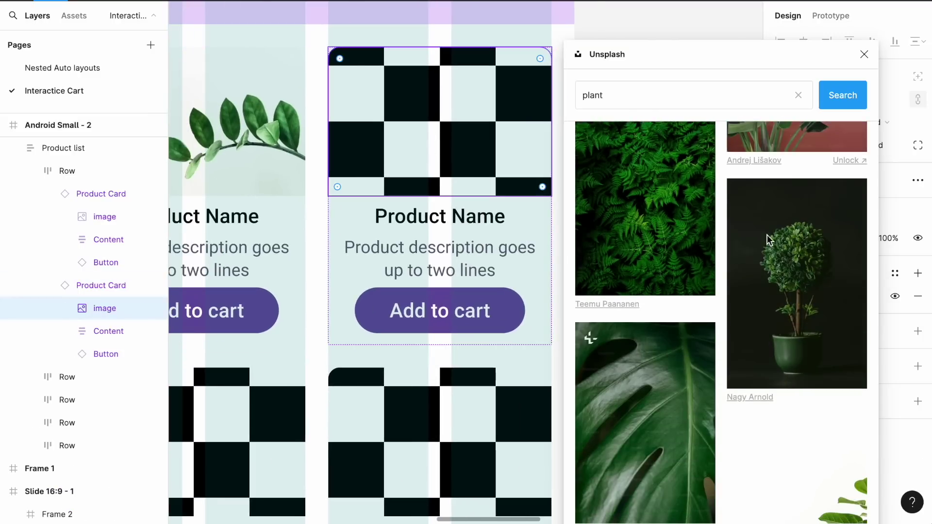
pyautogui.scroll(-5, 768, 272)
pyautogui.click(808, 340)
# - Fill the image of the second row's first card with the green leafy stems photo on a pale background
pyautogui.hscroll(-4, 441, 292)
pyautogui.scroll(-4, 441, 292)
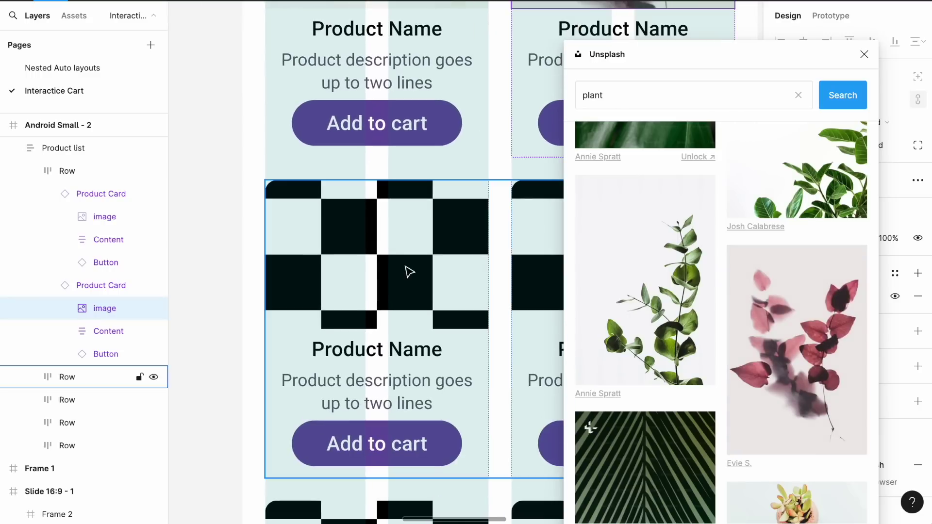
pyautogui.click(376, 254)
pyautogui.click(377, 254)
pyautogui.click(651, 325)
# - Fill the image of the second row's second card with the photo of several potted succulents seen from above
pyautogui.hscroll(5, 371, 194)
pyautogui.scroll(-2, 370, 194)
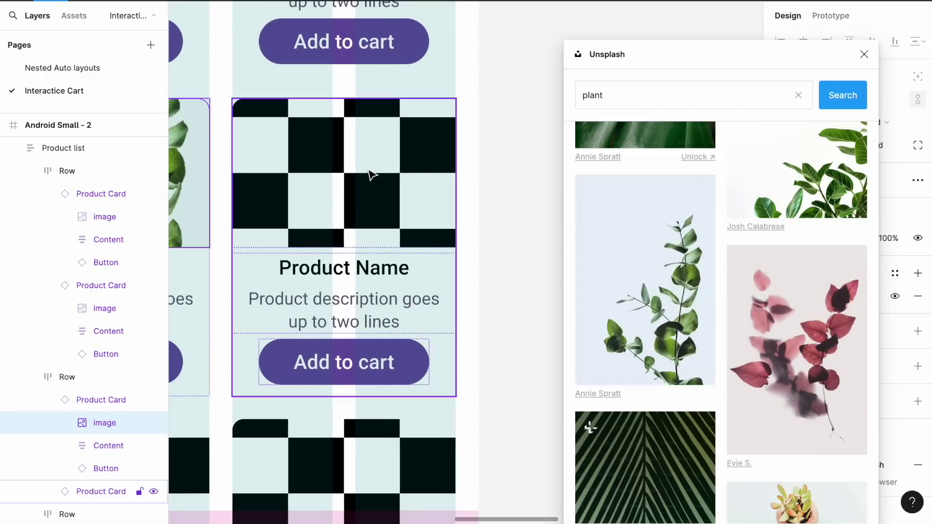
pyautogui.click(370, 175)
pyautogui.scroll(-5, 660, 262)
pyautogui.scroll(-3, 661, 261)
pyautogui.click(847, 236)
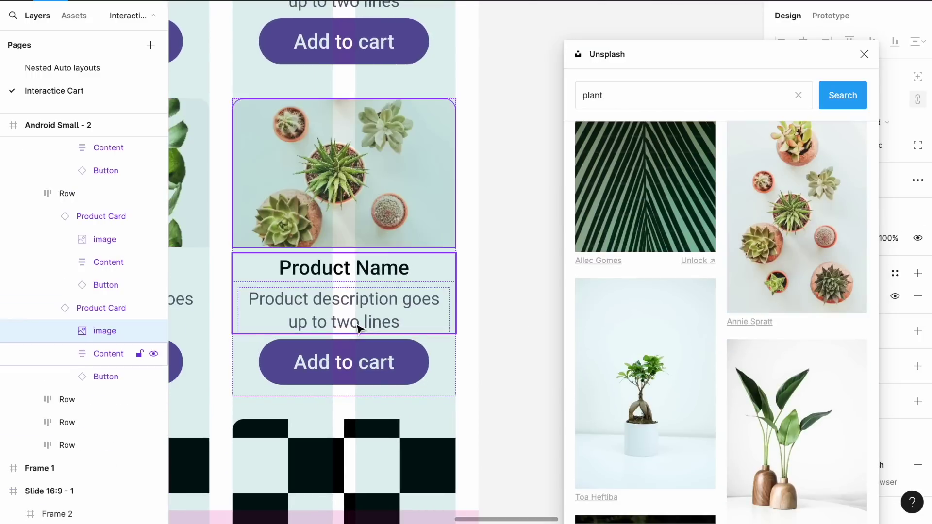
# - Fill the image of the third row's first card with the bonsai in a white pot photo
pyautogui.hscroll(-1, 358, 327)
pyautogui.scroll(-5, 358, 327)
pyautogui.click(365, 237)
pyautogui.doubleClick(365, 237)
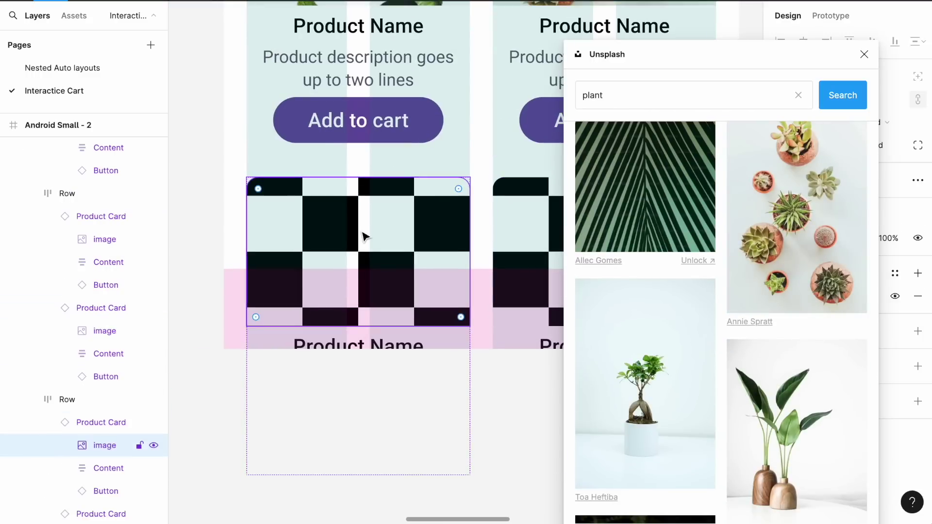
pyautogui.click(668, 389)
# - Fill the third row's second card image with the succulent in a mint pot photo and close the Unsplash plugin
pyautogui.hscroll(4, 425, 224)
pyautogui.scroll(-1, 425, 223)
pyautogui.click(425, 223)
pyautogui.scroll(-15, 718, 275)
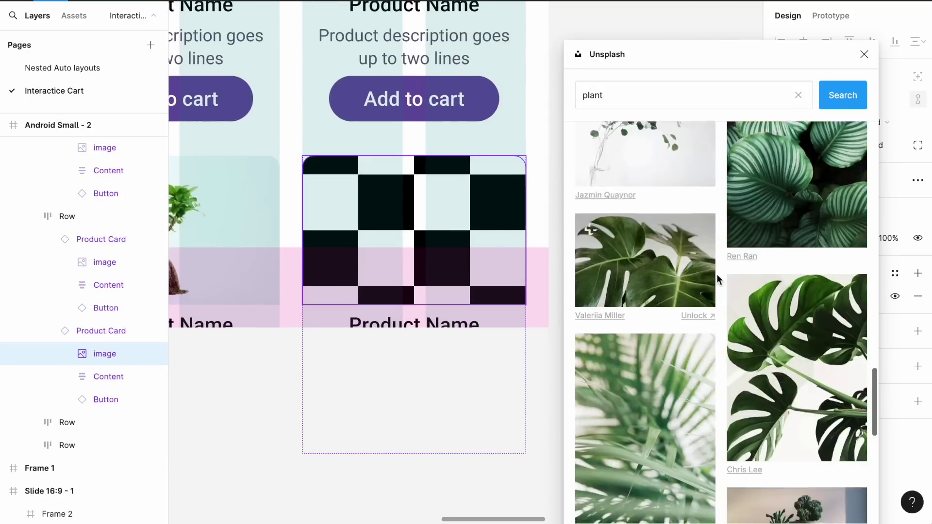
pyautogui.click(820, 381)
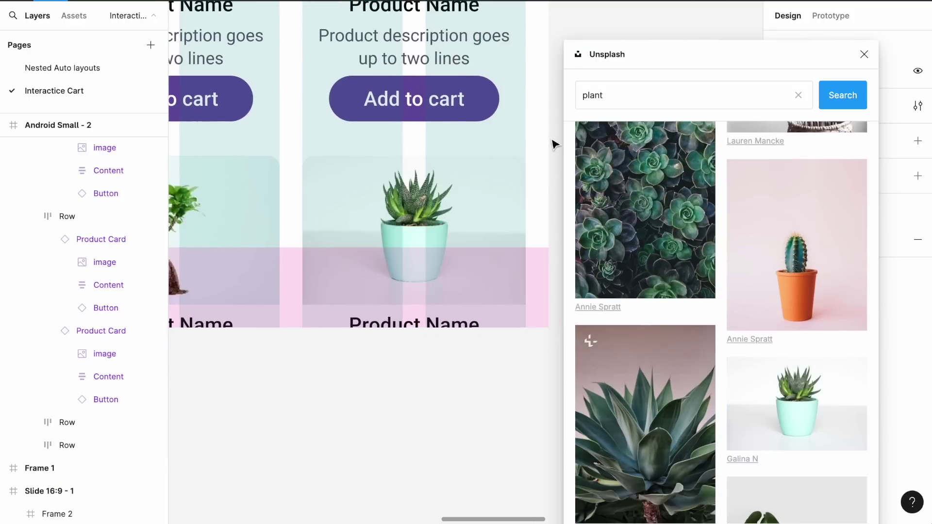
pyautogui.click(864, 54)
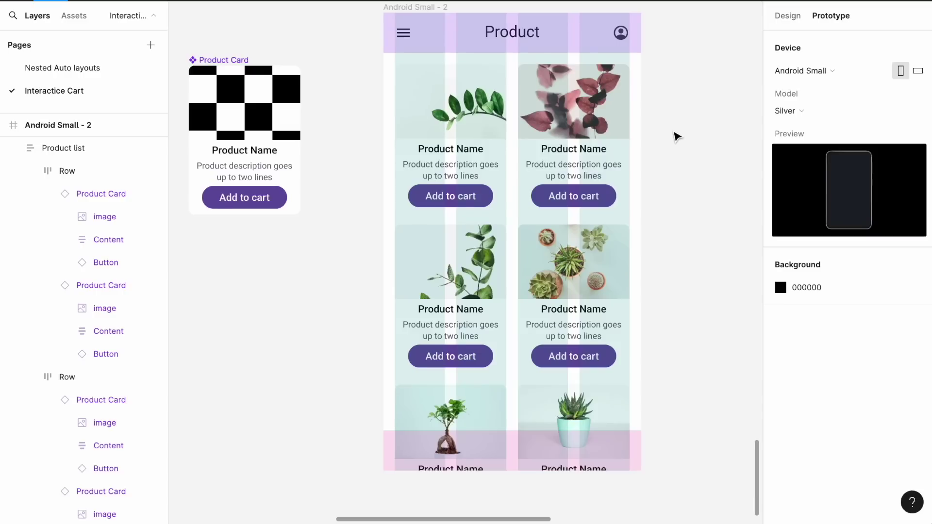
# - Set the Product list frame's prototype overflow to Vertical scrolling
pyautogui.scroll(1, 677, 136)
pyautogui.hscroll(1, 677, 137)
pyautogui.click(568, 207)
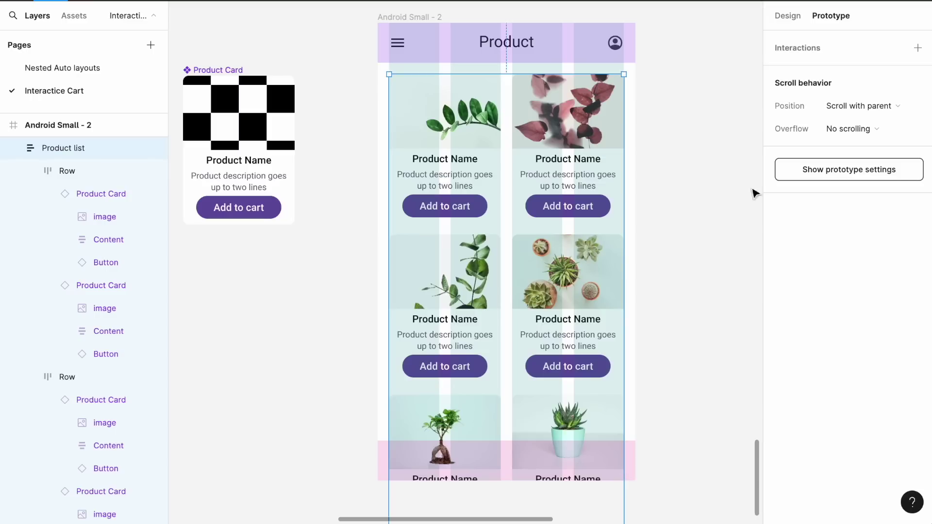
pyautogui.click(847, 132)
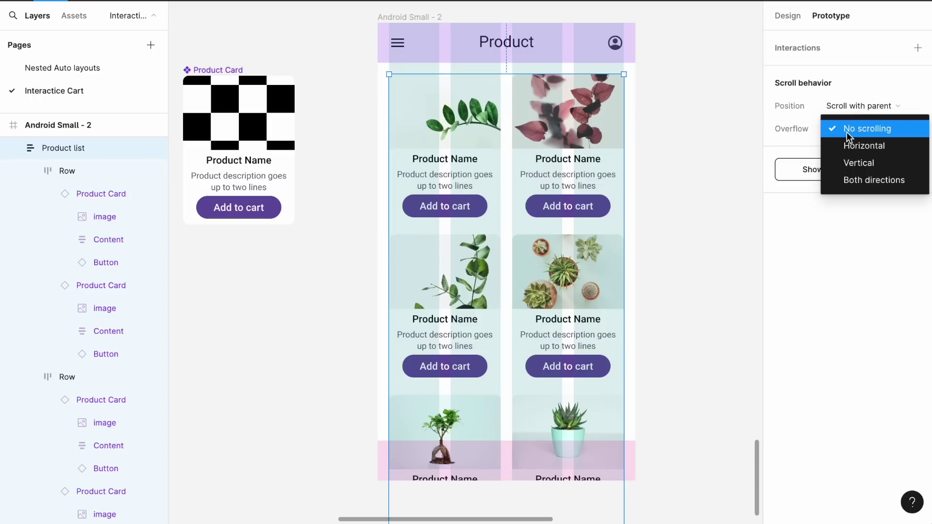
pyautogui.click(851, 167)
pyautogui.moveTo(827, 130)
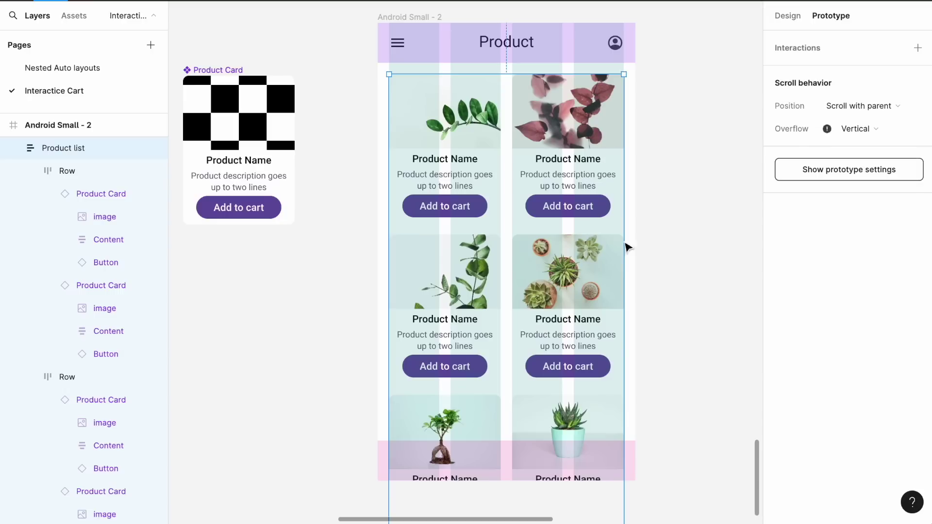
# - Shorten only the Product list frame, without resizing its rows, to 568 high and show its design properties
pyautogui.scroll(-5, 538, 345)
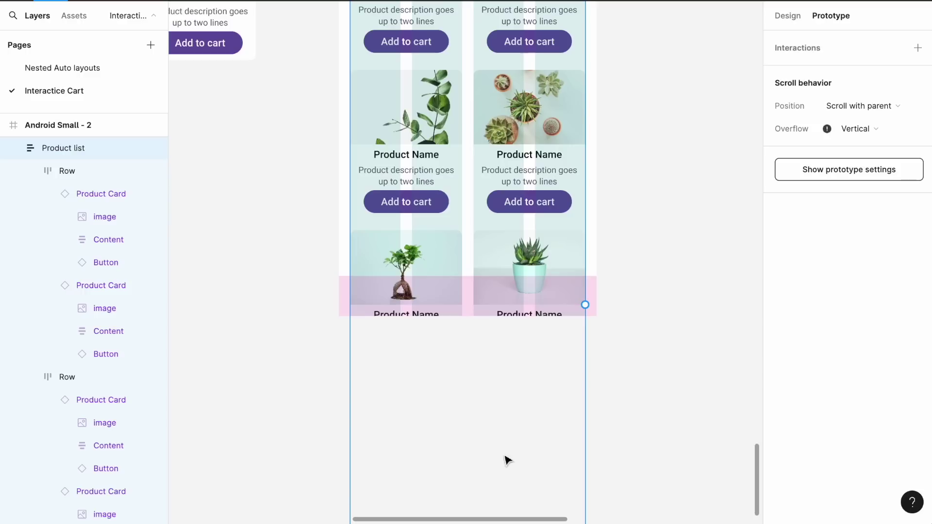
pyautogui.scroll(-8, 554, 456)
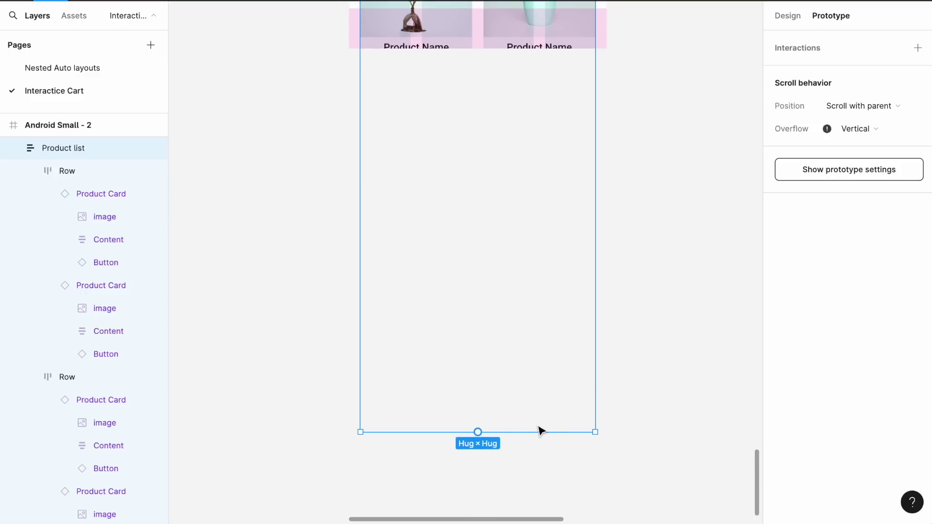
pyautogui.moveTo(535, 432); pyautogui.dragTo(501, 48)
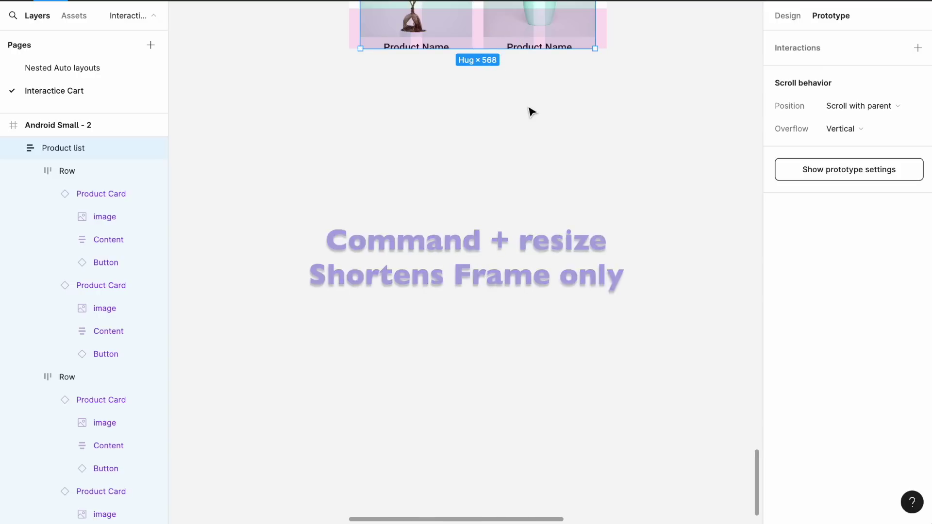
pyautogui.scroll(5, 531, 110)
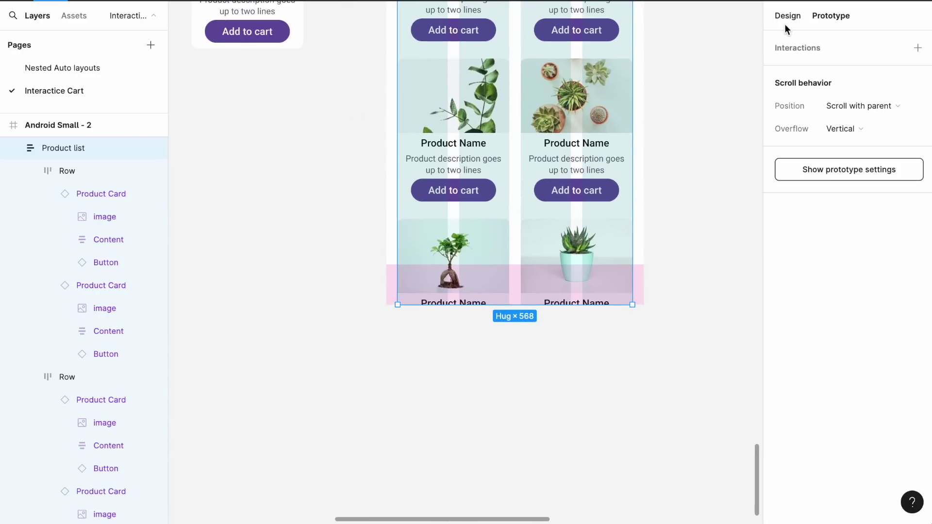
pyautogui.click(796, 17)
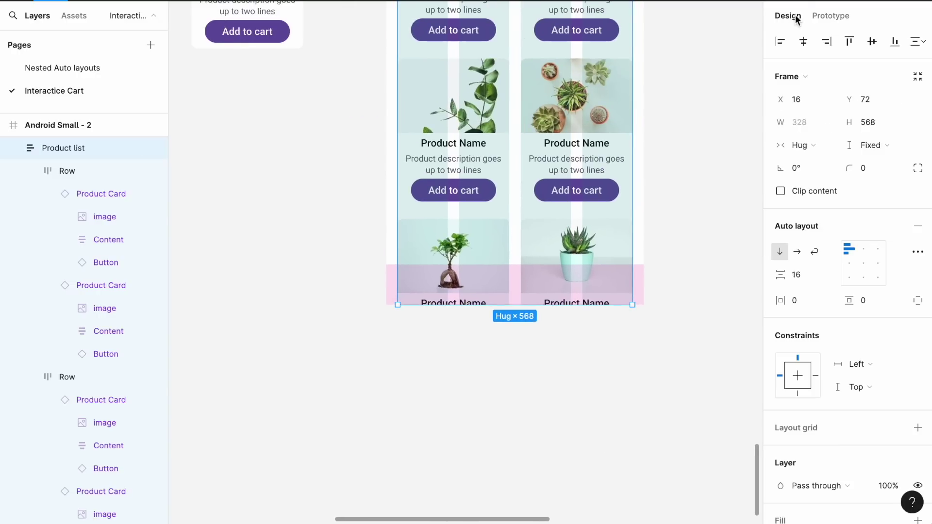
# - Preview the Android Small - 2 frame as a prototype, test scrolling the product list both ways, and leave the preview
pyautogui.scroll(10, 691, 173)
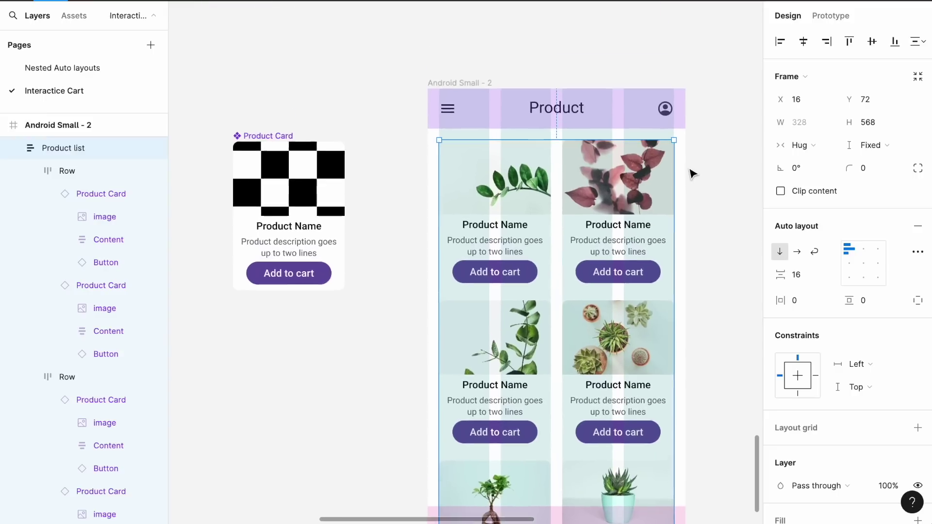
pyautogui.scroll(2, 693, 173)
pyautogui.scroll(-1, 693, 173)
pyautogui.hscroll(1, 693, 173)
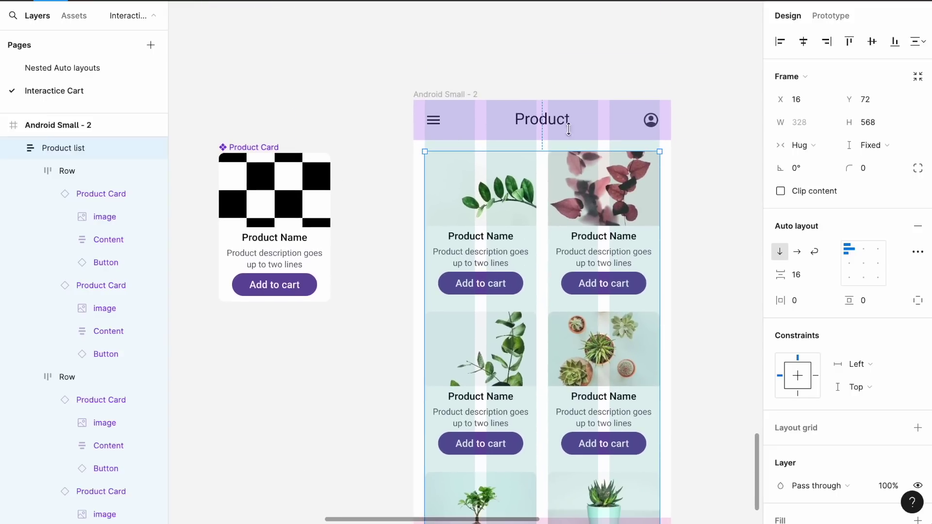
pyautogui.click(443, 95)
pyautogui.hotkey('ctrl', 'alt', 'Return')
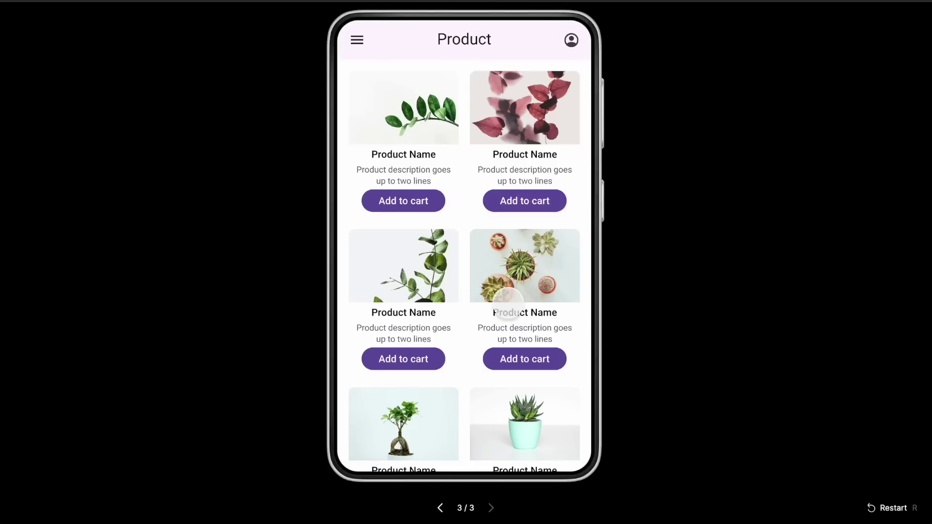
pyautogui.scroll(-5, 509, 306)
pyautogui.scroll(5, 508, 303)
pyautogui.scroll(-5, 509, 303)
pyautogui.scroll(4, 508, 303)
pyautogui.scroll(3, 508, 303)
pyautogui.scroll(-7, 505, 310)
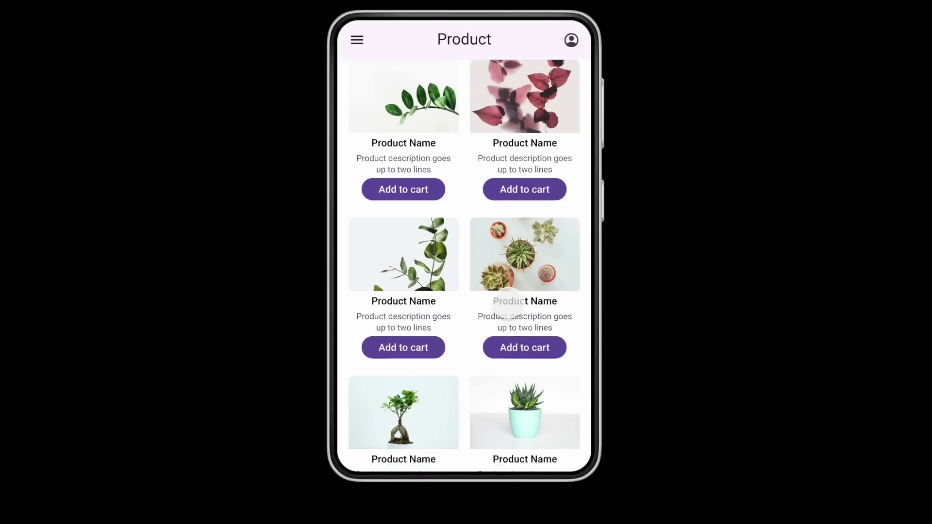
pyautogui.press('Escape')
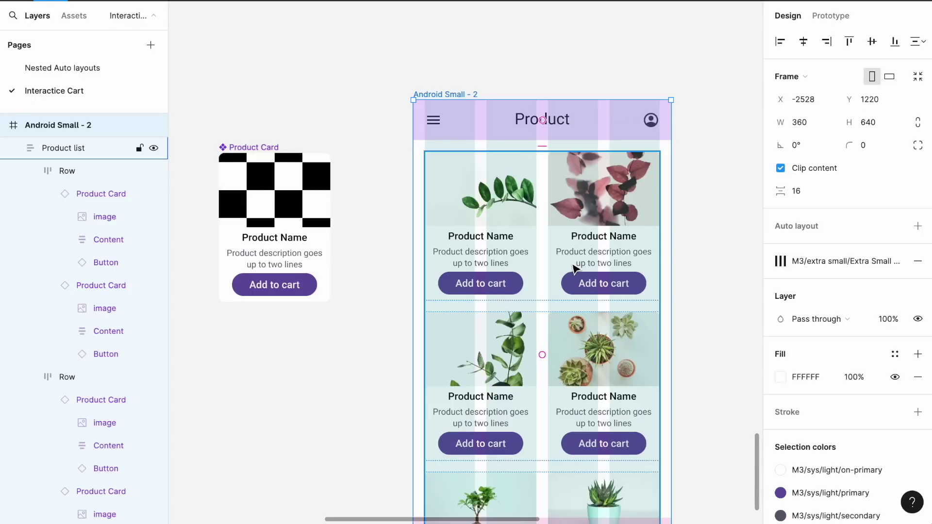
pyautogui.scroll(-5, 576, 266)
pyautogui.scroll(2, 575, 267)
pyautogui.scroll(6, 574, 267)
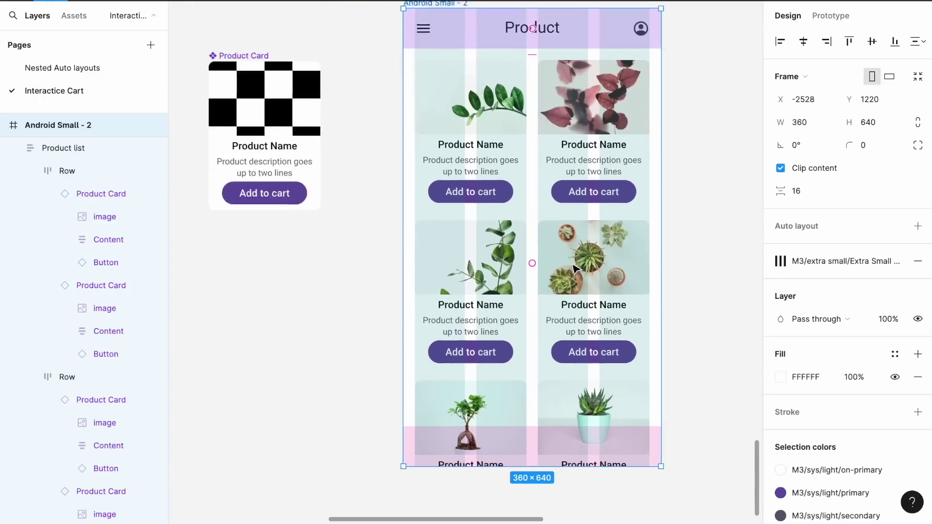
pyautogui.scroll(-7, 575, 268)
pyautogui.scroll(-3, 575, 268)
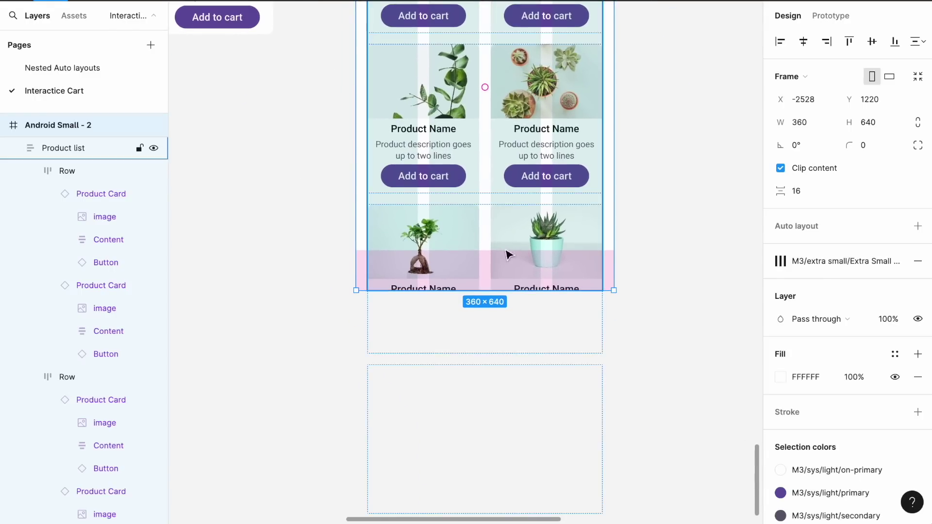
# - Change the Top app bar's surface color to the library color primary-fixed-dim
pyautogui.scroll(5, 525, 287)
pyautogui.hscroll(-1, 524, 287)
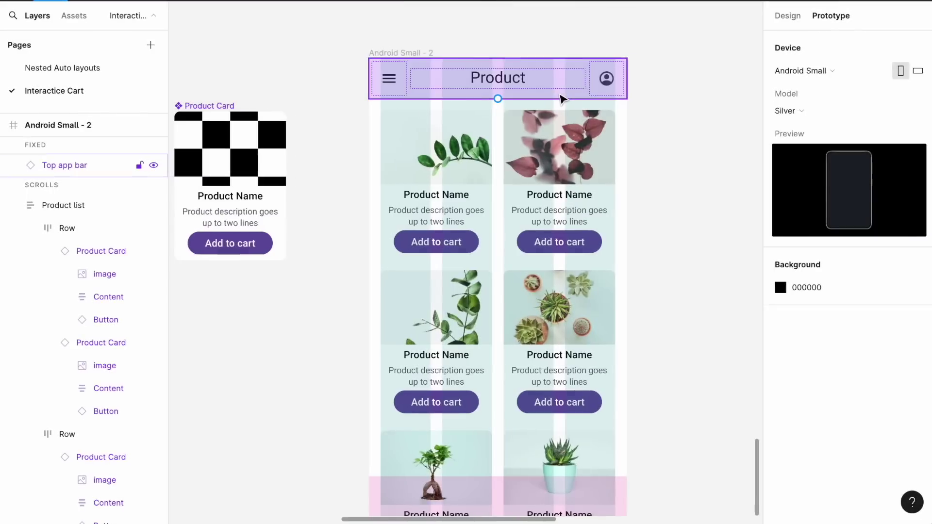
pyautogui.click(561, 95)
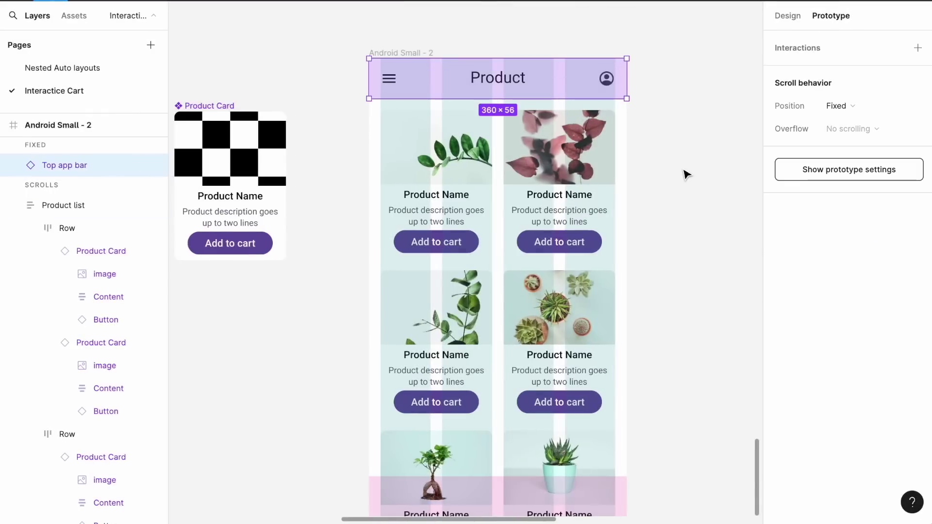
pyautogui.click(791, 19)
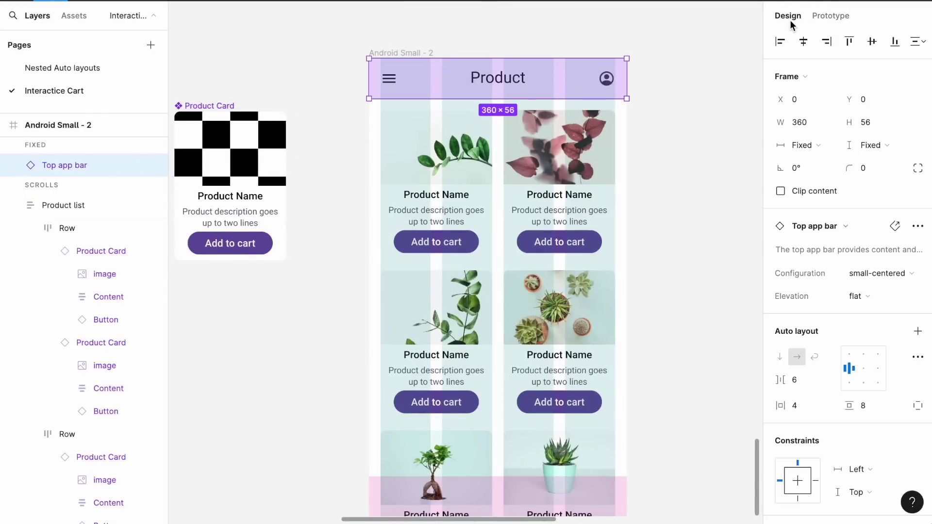
pyautogui.scroll(-6, 784, 421)
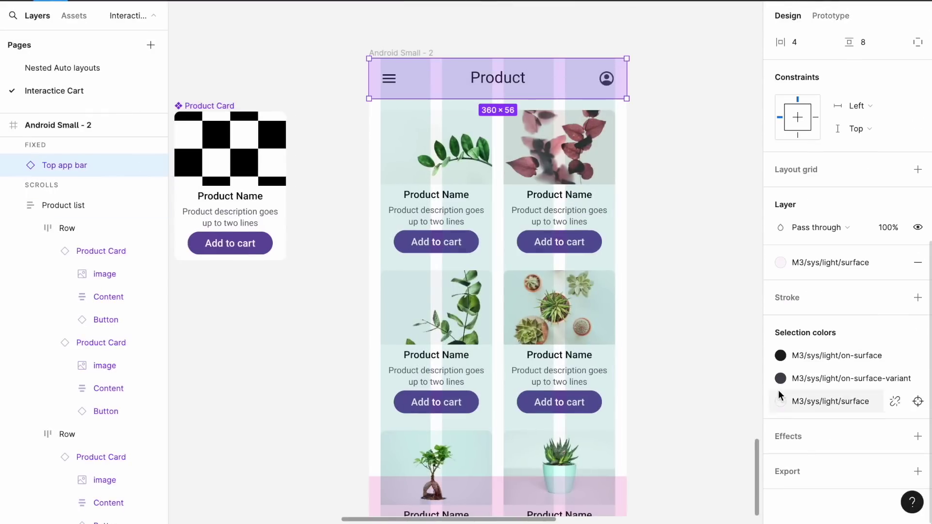
pyautogui.click(782, 401)
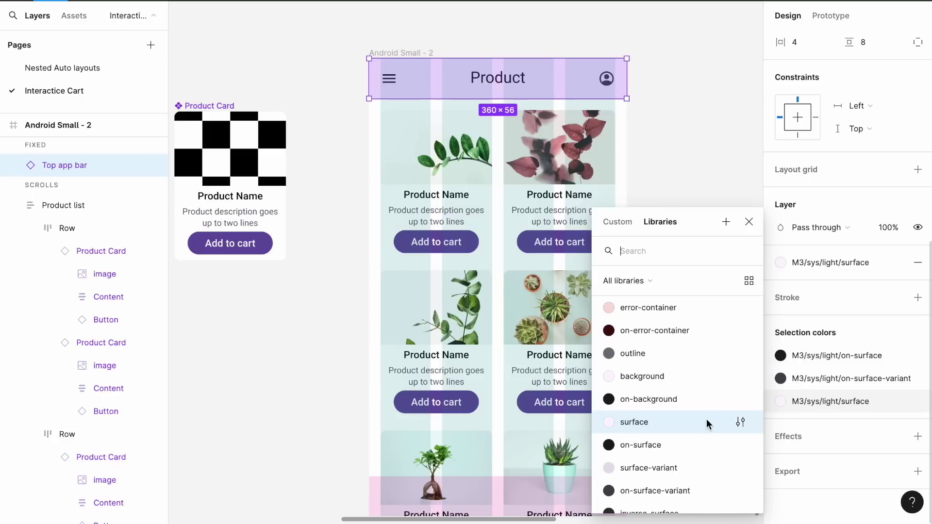
pyautogui.scroll(5, 706, 418)
pyautogui.scroll(6, 707, 421)
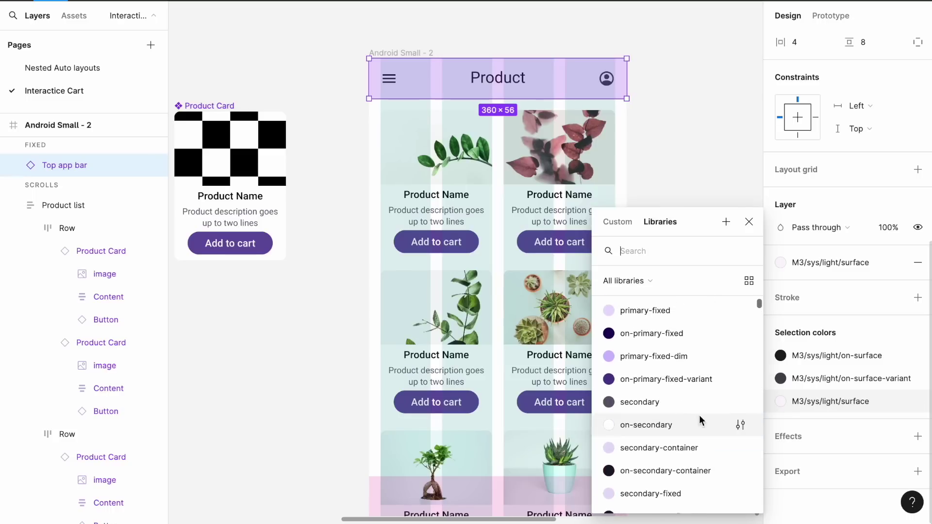
pyautogui.click(661, 377)
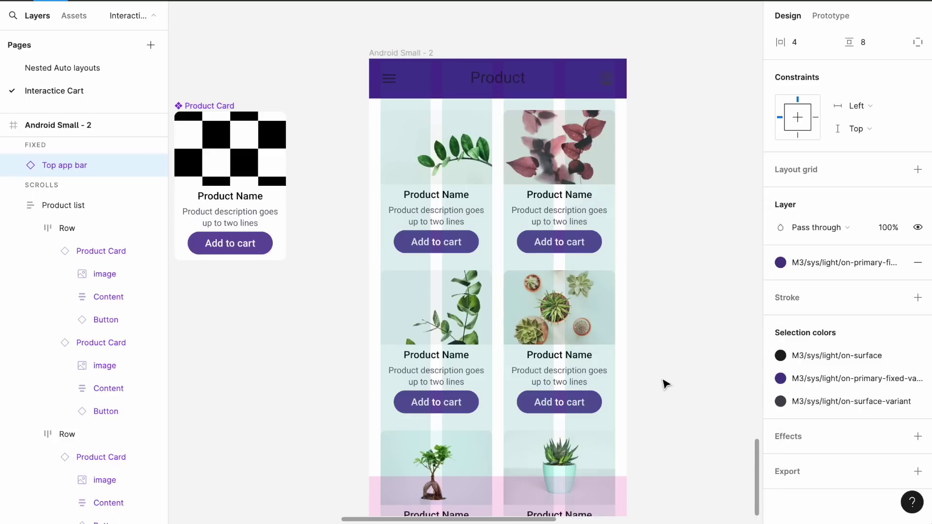
pyautogui.click(803, 378)
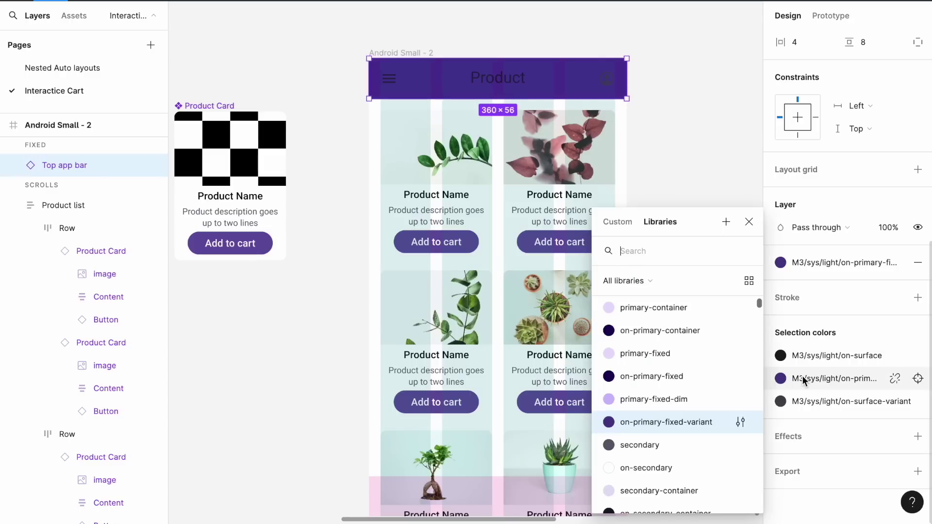
pyautogui.click(666, 399)
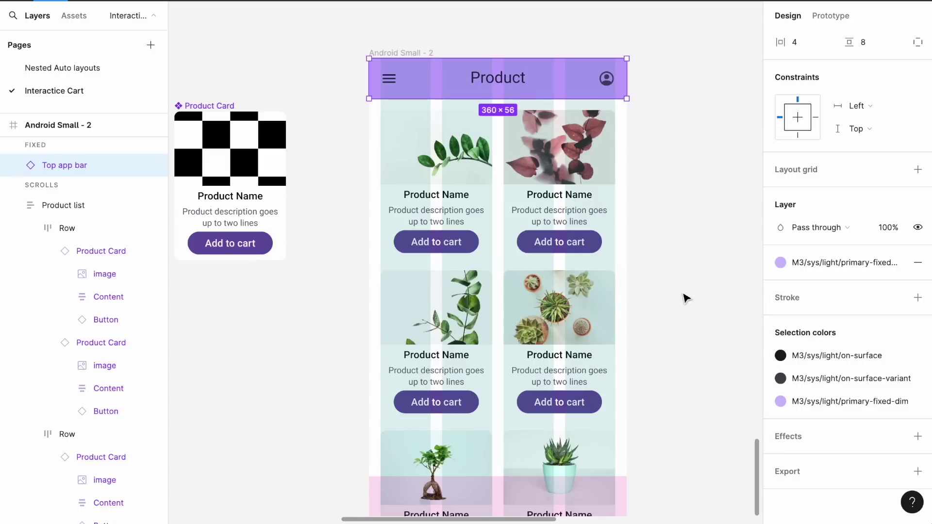
# - Swap the account icon inside the Top app bar's trailing-icon for the Icons/cart component
pyautogui.scroll(-3, 685, 298)
pyautogui.scroll(2, 684, 298)
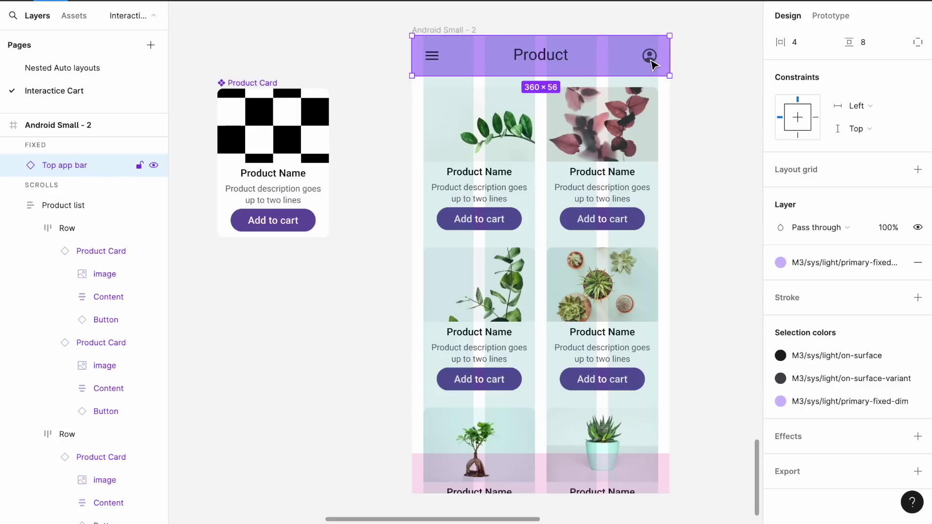
pyautogui.scroll(3, 652, 63)
pyautogui.hscroll(3, 652, 63)
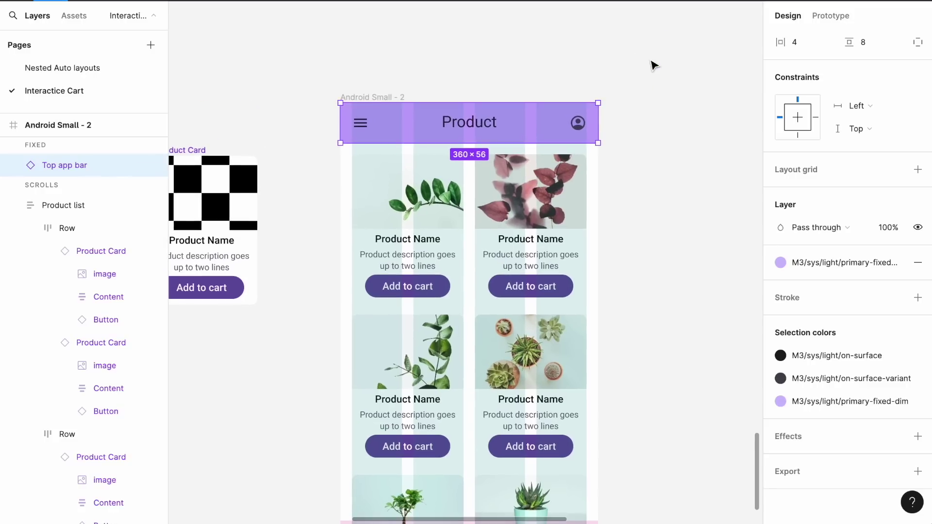
pyautogui.doubleClick(578, 129)
pyautogui.doubleClick(578, 129)
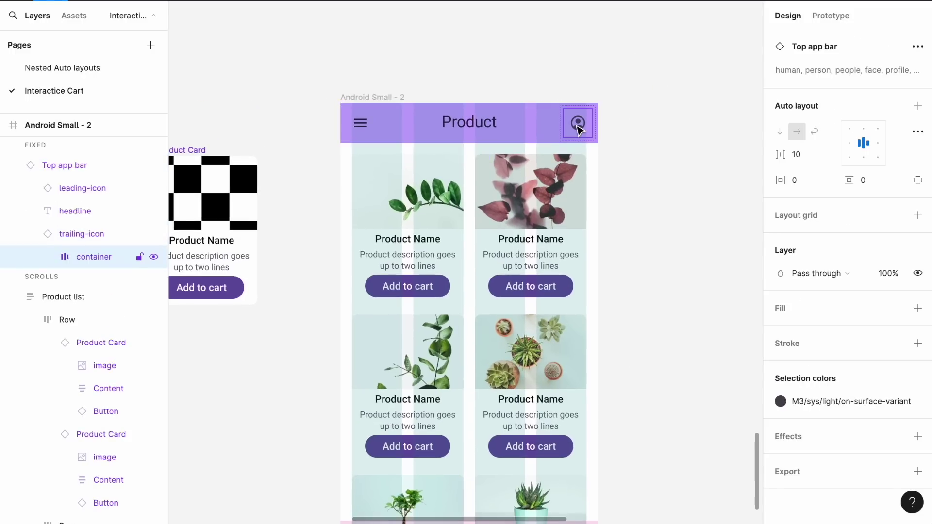
pyautogui.doubleClick(578, 128)
pyautogui.doubleClick(578, 128)
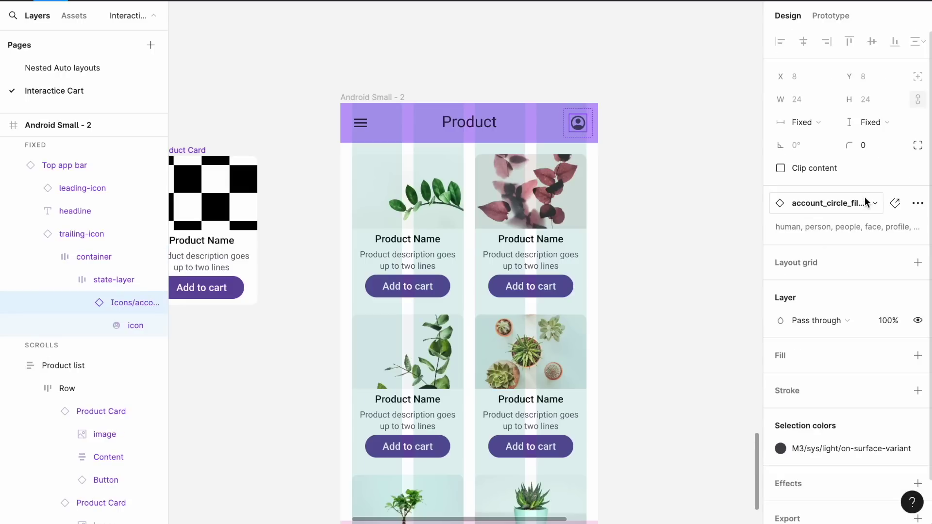
pyautogui.click(874, 204)
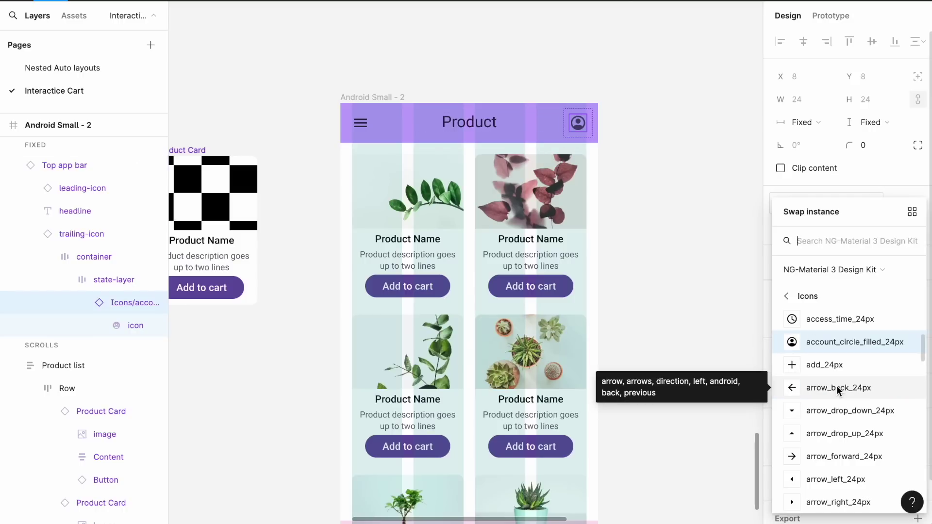
pyautogui.write('cart')
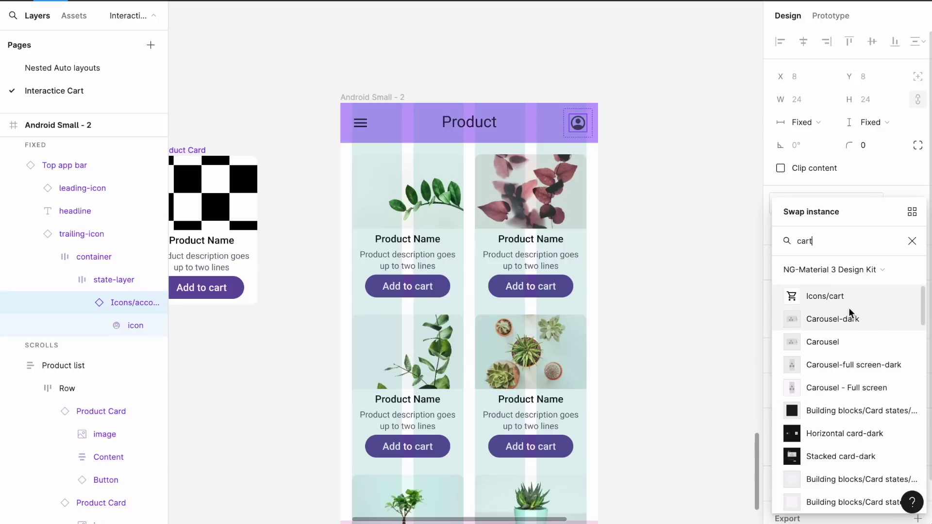
pyautogui.click(833, 296)
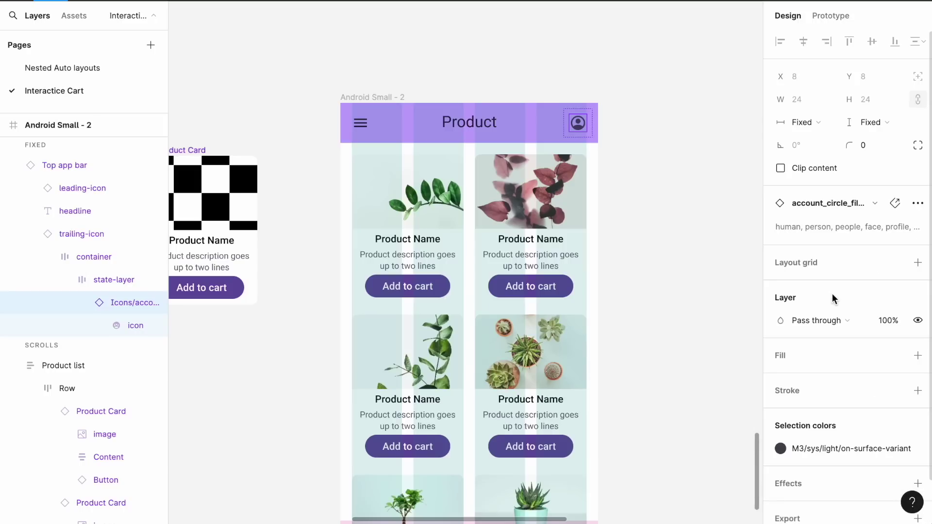
pyautogui.click(675, 202)
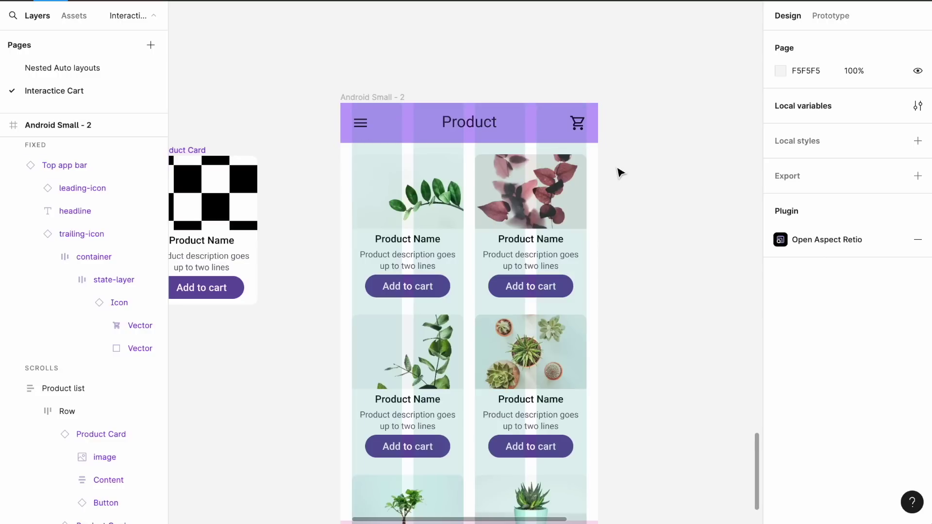
# - Draw a circle over the cart icon's upper-right corner and size it to 16 × 16 with locked proportions
pyautogui.hotkey('ctrl', '+')
pyautogui.scroll(5, 620, 173)
pyautogui.hscroll(2, 621, 172)
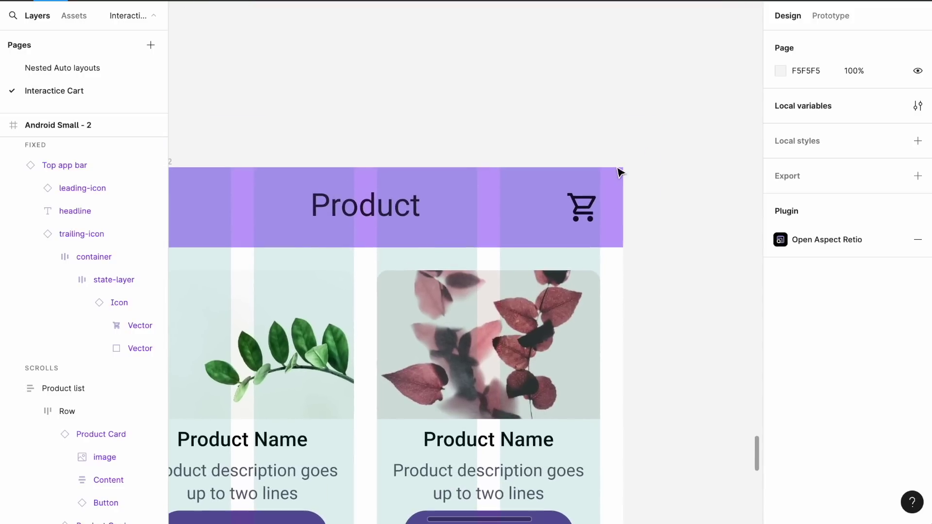
pyautogui.press('o')
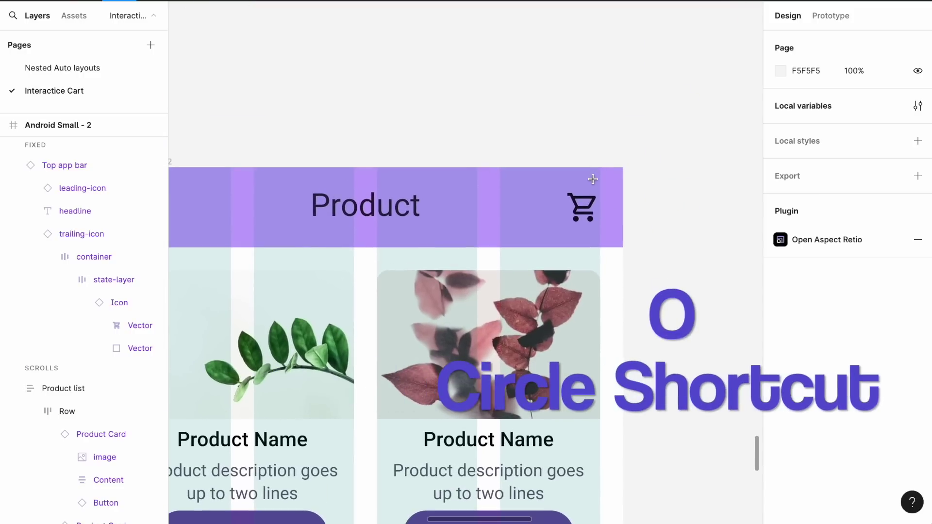
pyautogui.moveTo(593, 179); pyautogui.dragTo(618, 205)
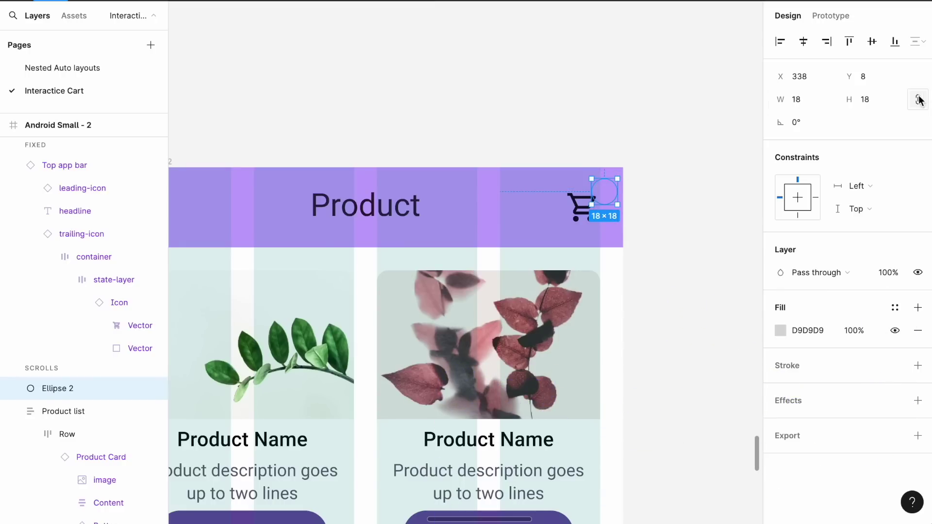
pyautogui.click(796, 100)
pyautogui.write('1')
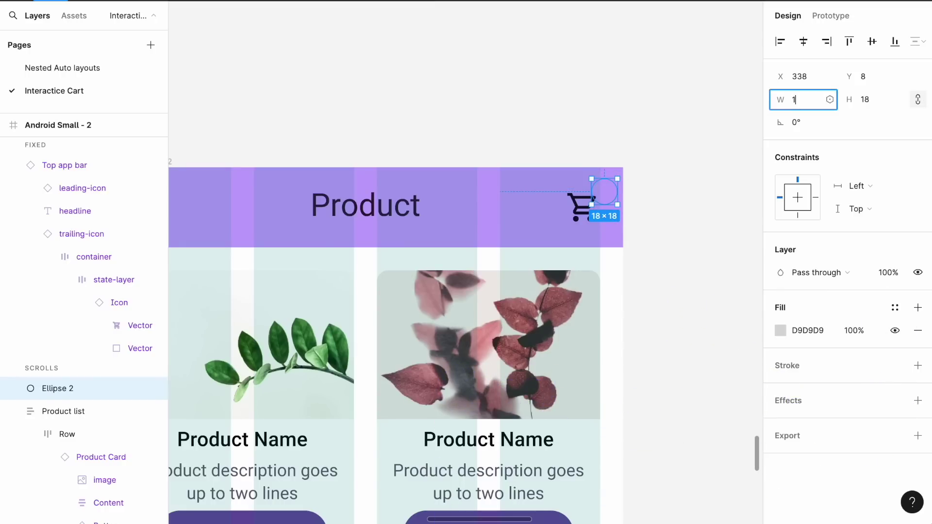
pyautogui.press('Return')
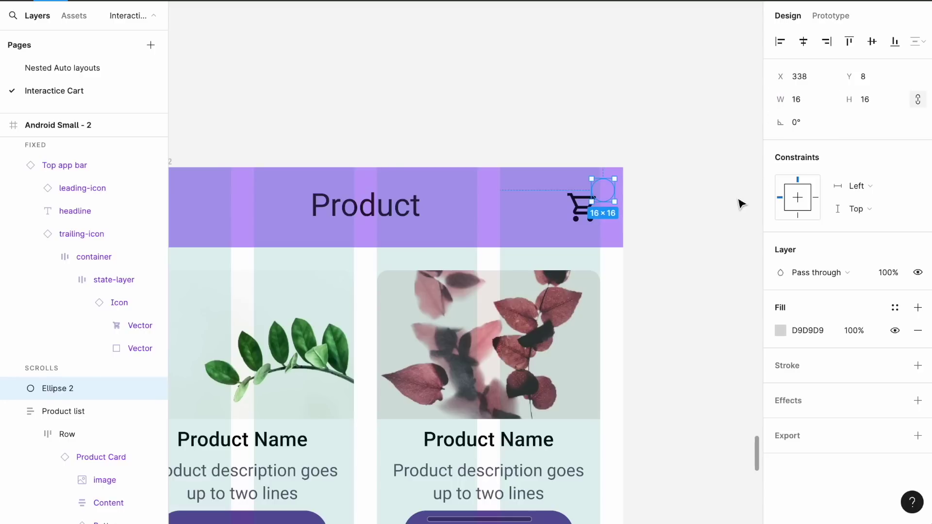
# - Place the circle above the Top app bar in the fixed layers and fill it with deep pink
pyautogui.click(781, 330)
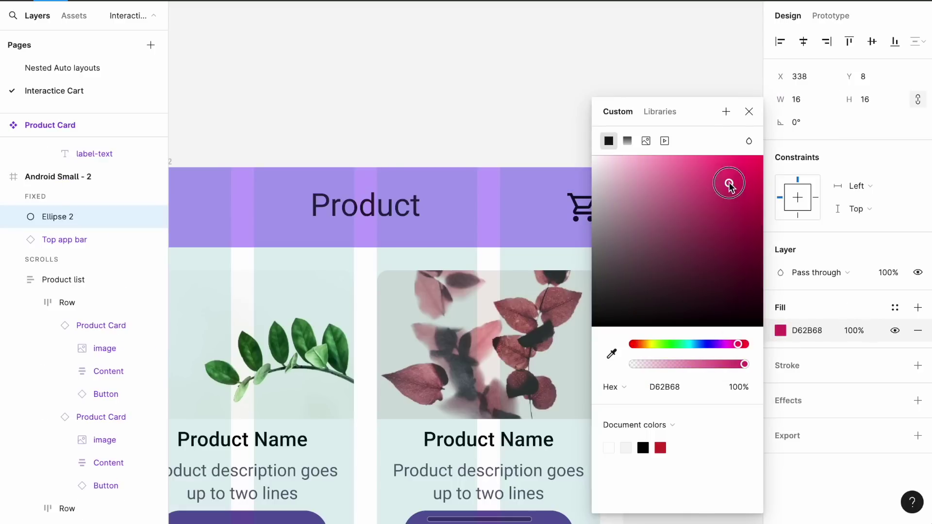
pyautogui.click(567, 148)
pyautogui.scroll(3, 610, 198)
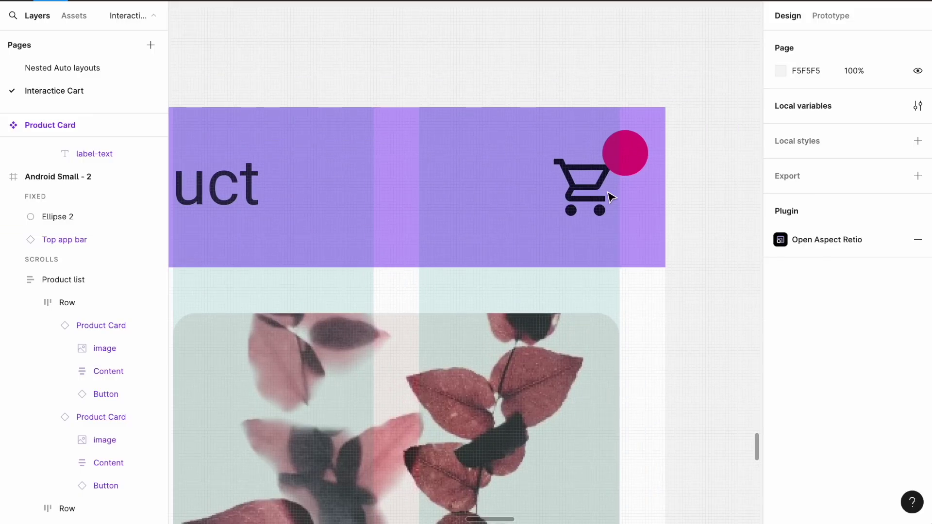
# - Add a text layer reading 1 near the cart icon and place it above the circle in the fixed layers
pyautogui.press('t')
pyautogui.click(611, 197)
pyautogui.write('1')
pyautogui.press('Escape')
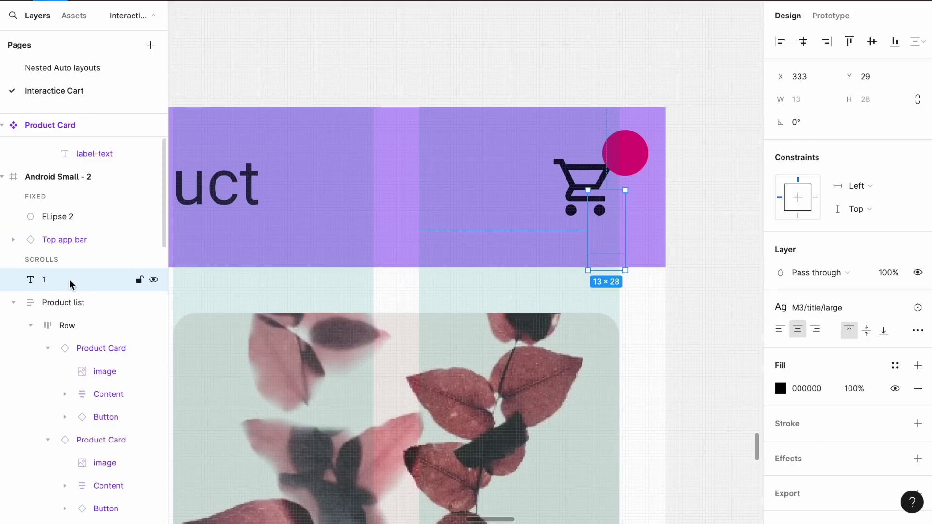
pyautogui.moveTo(71, 285); pyautogui.dragTo(71, 209)
# - Color the 1 text white (FFFFFF), detach its text style and set its font size to 10
pyautogui.click(781, 389)
pyautogui.click(643, 447)
pyautogui.click(749, 111)
pyautogui.click(896, 307)
pyautogui.click(871, 354)
pyautogui.write('10')
pyautogui.press('Return')
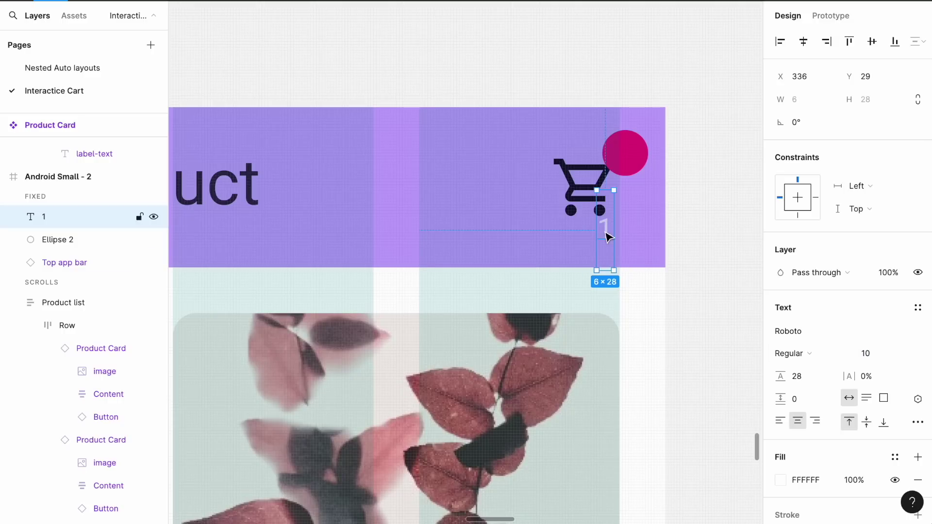
# - Move the 1 onto the pink circle, set its line height to 12 and center it vertically with the circle
pyautogui.moveTo(606, 228); pyautogui.dragTo(634, 157)
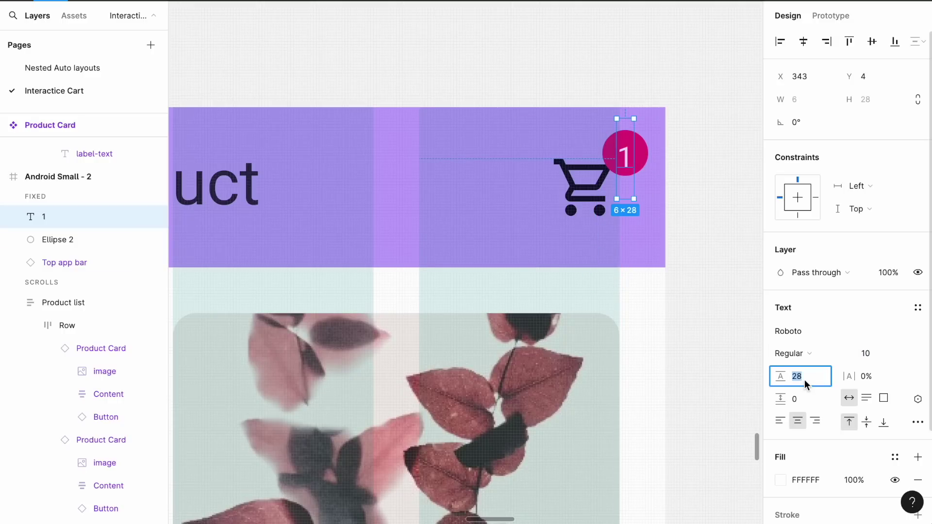
pyautogui.write('12')
pyautogui.press('Return')
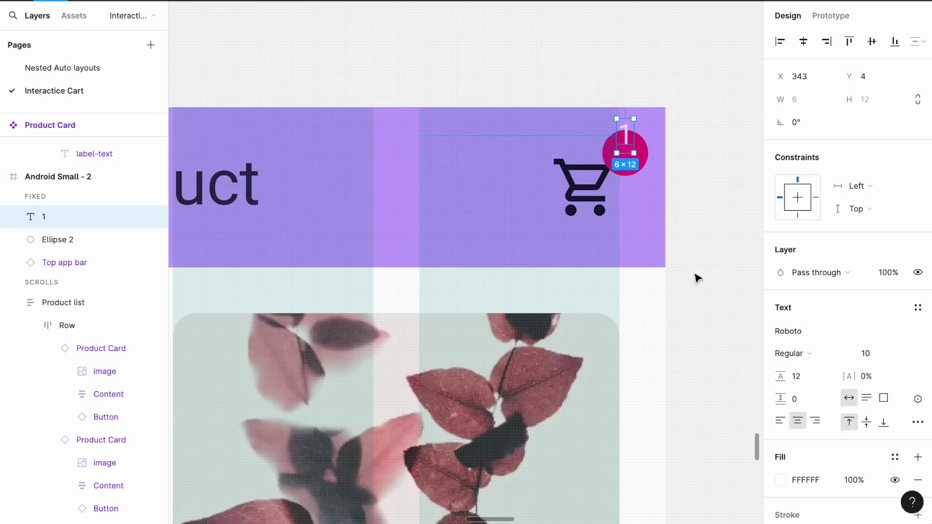
pyautogui.keyDown('shift'); pyautogui.click(636, 161); pyautogui.keyUp('shift')
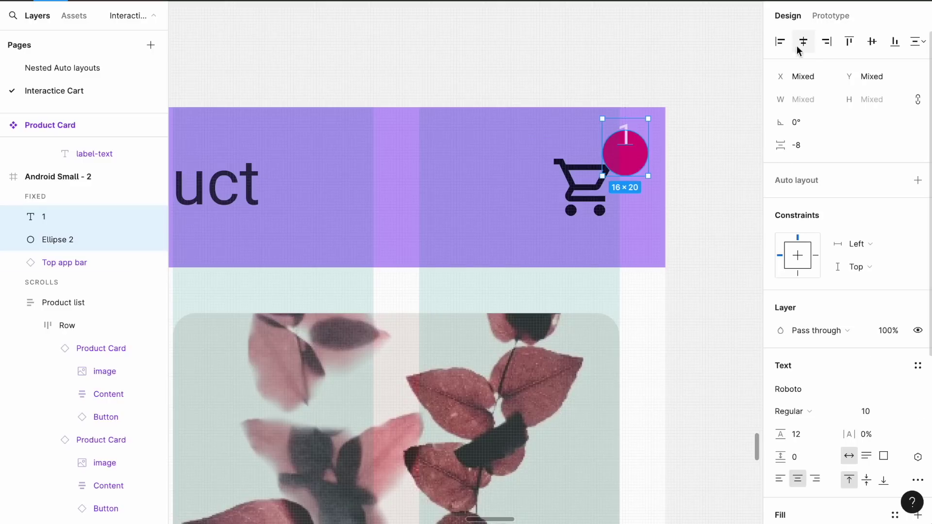
pyautogui.click(872, 40)
# - Group the 1 with the circle as Badge and move the group onto the cart icon's upper-right corner
pyautogui.hotkey('ctrl', 'g')
pyautogui.doubleClick(71, 222)
pyautogui.write('Badge')
pyautogui.press('Return')
pyautogui.moveTo(602, 152); pyautogui.dragTo(584, 166)
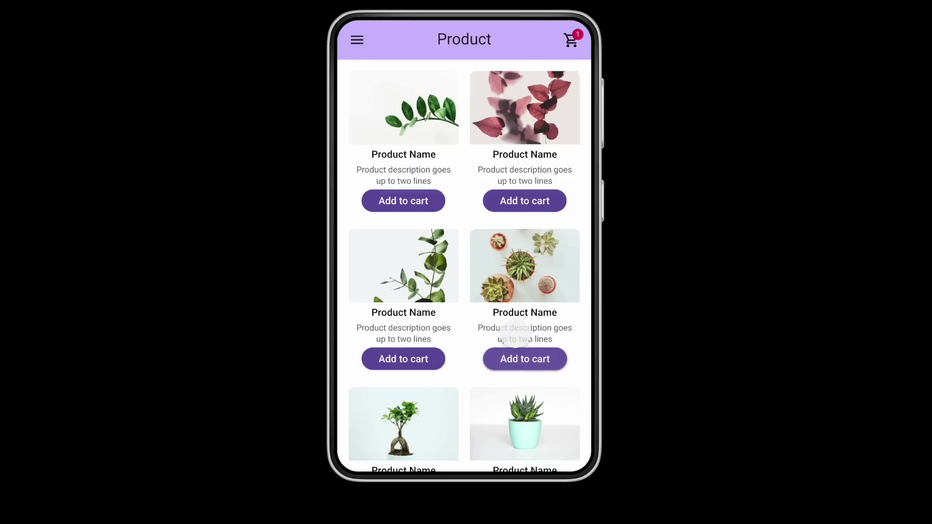
# - Test scrolling the product list down and back up in the prototype preview to check the fixed app bar and badge
pyautogui.scroll(-3, 494, 284)
pyautogui.scroll(-2, 494, 283)
pyautogui.scroll(6, 495, 272)
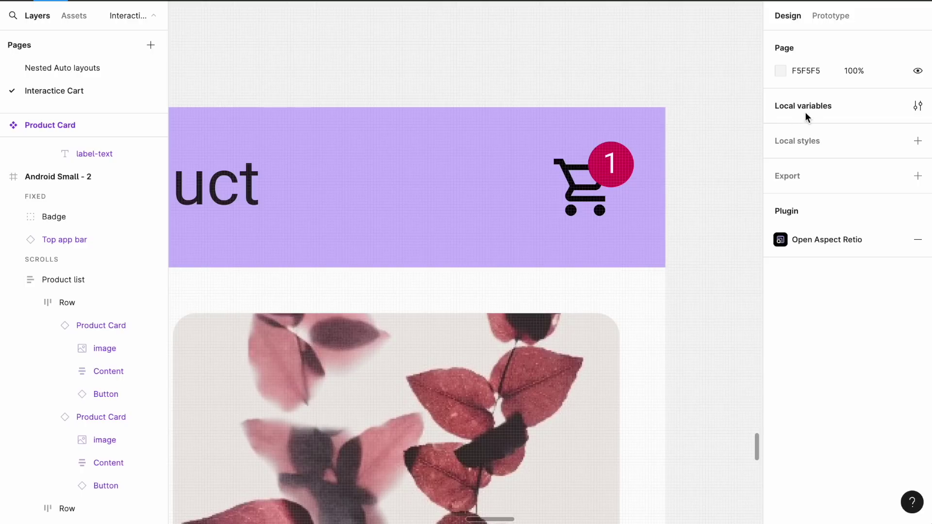
# - Create a local number variable named ItemsInCart in Collection 1
pyautogui.click(918, 106)
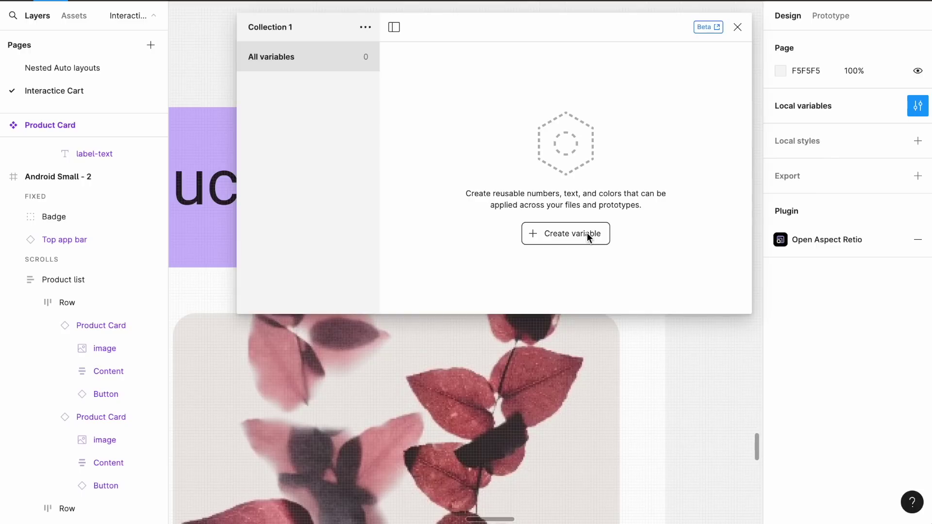
pyautogui.click(373, 27)
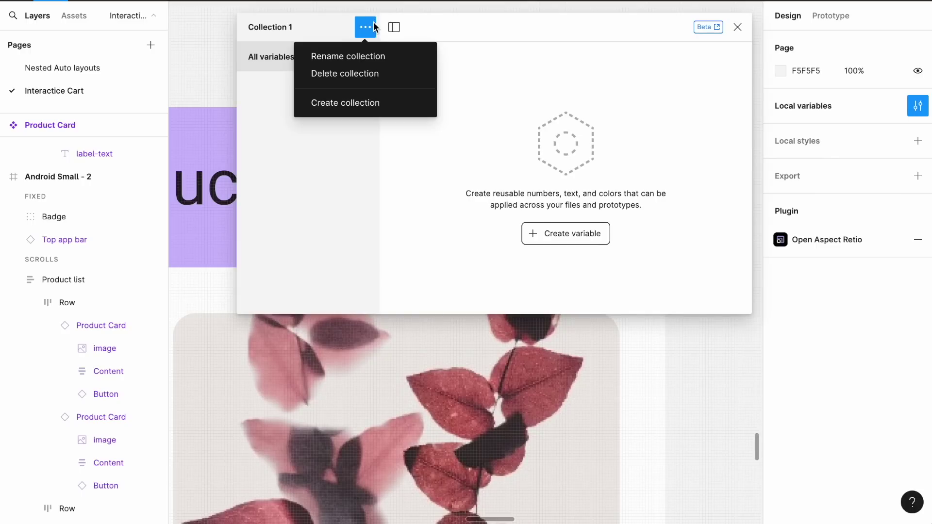
pyautogui.click(337, 28)
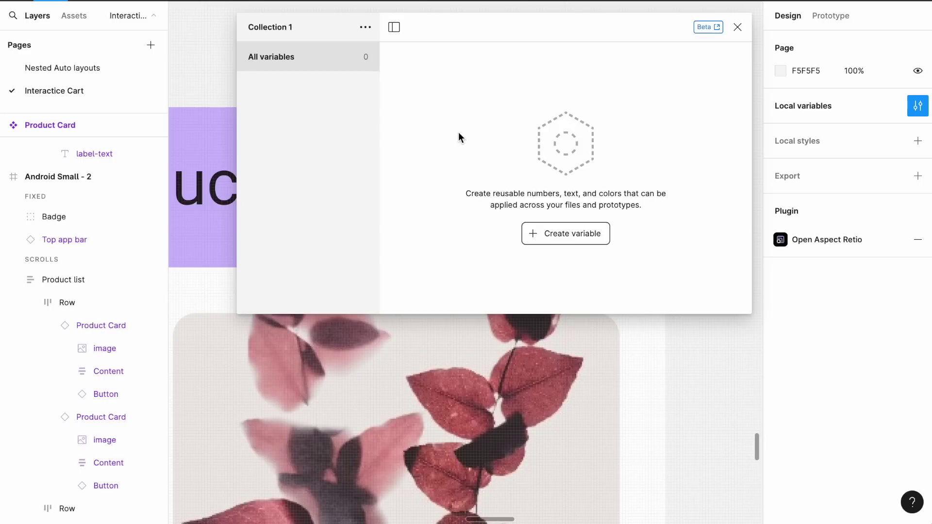
pyautogui.click(555, 237)
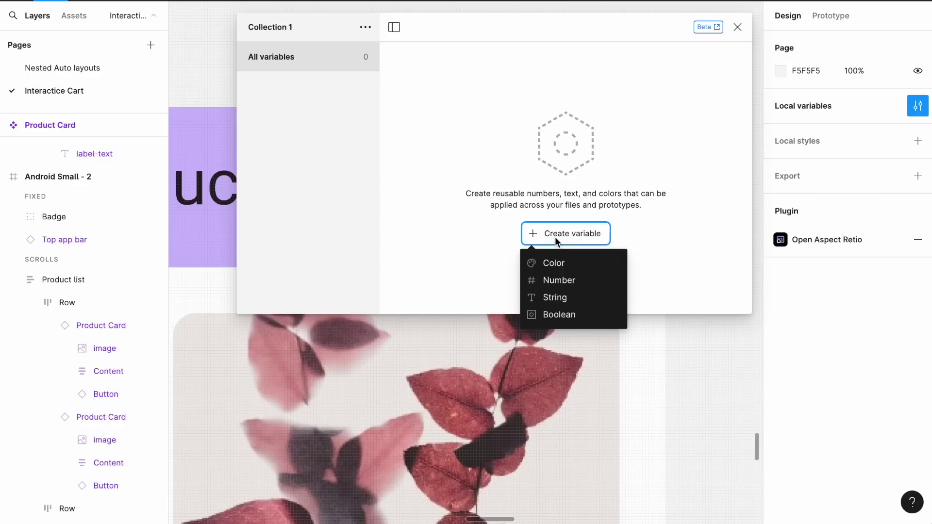
pyautogui.click(600, 286)
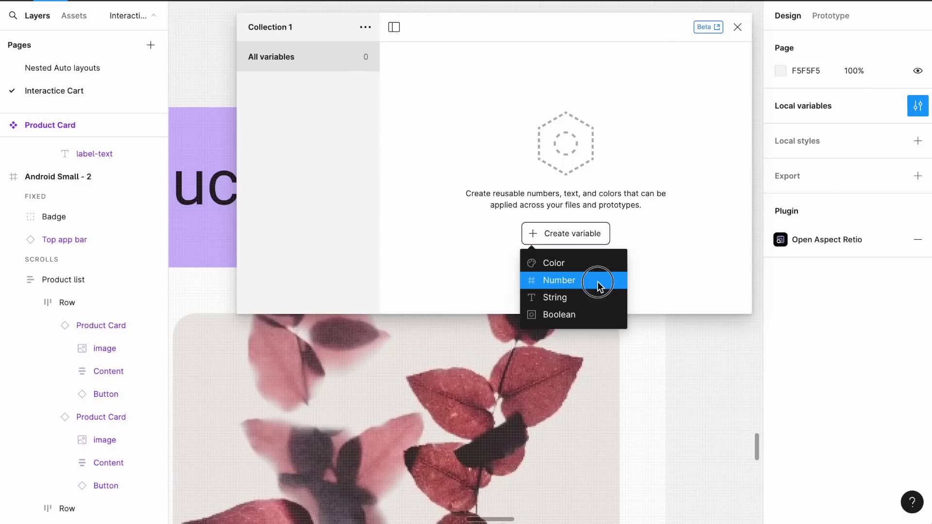
pyautogui.write('ItemsInCart')
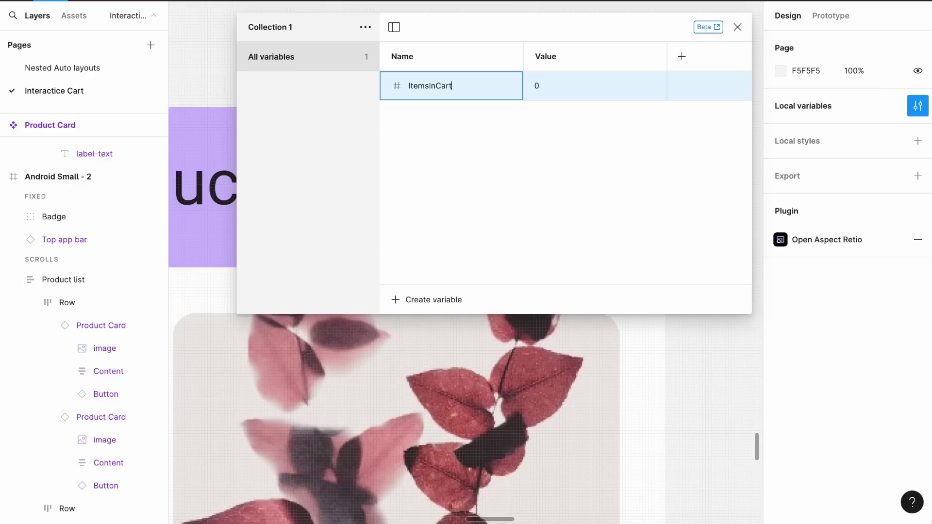
pyautogui.press('Return')
pyautogui.click(561, 121)
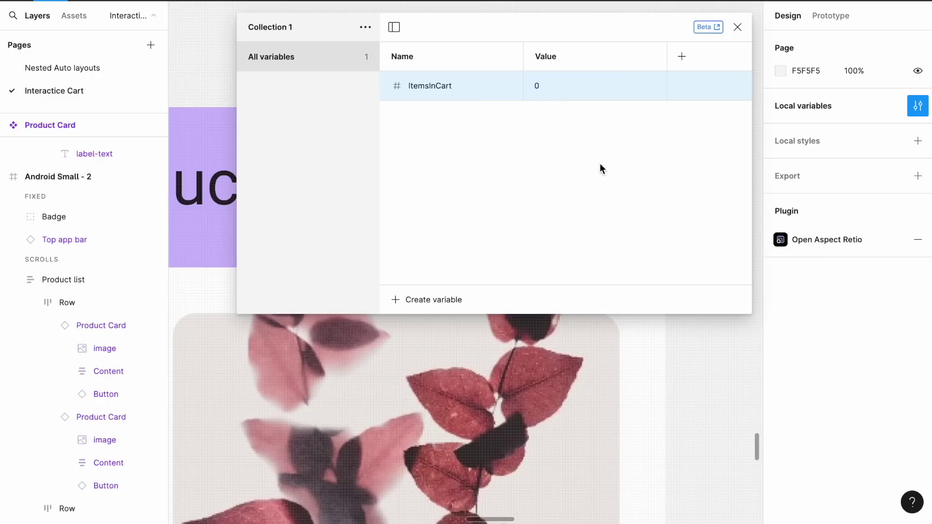
pyautogui.click(737, 27)
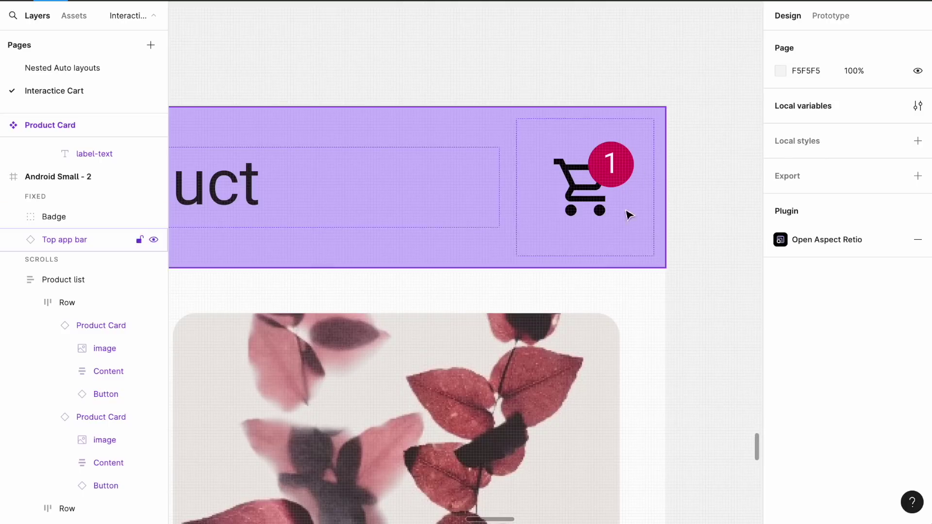
# - Bind the badge's number text to the local ItemsInCart variable from this file
pyautogui.doubleClick(618, 172)
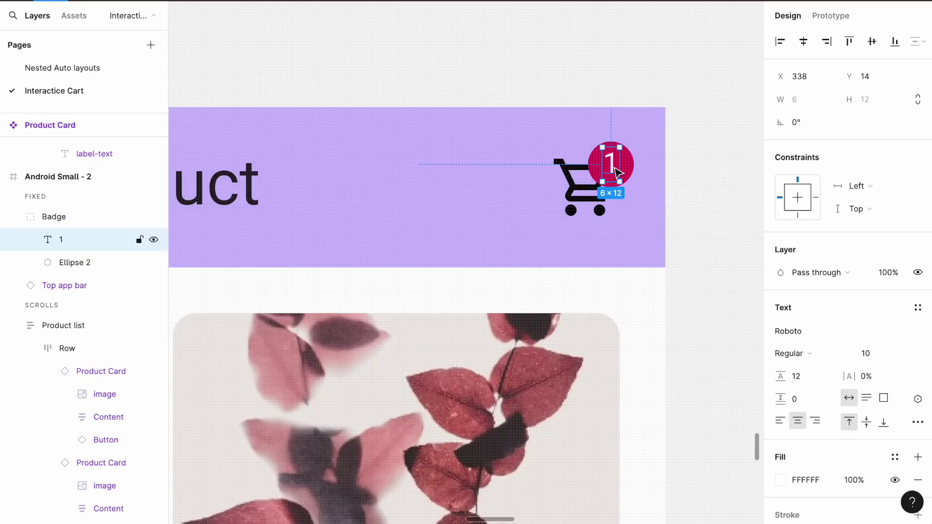
pyautogui.scroll(-3, 852, 262)
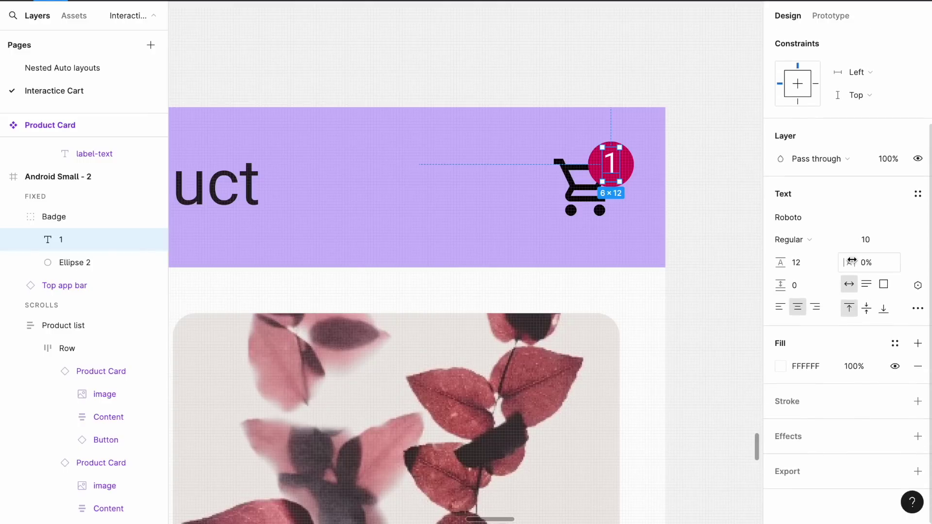
pyautogui.click(919, 289)
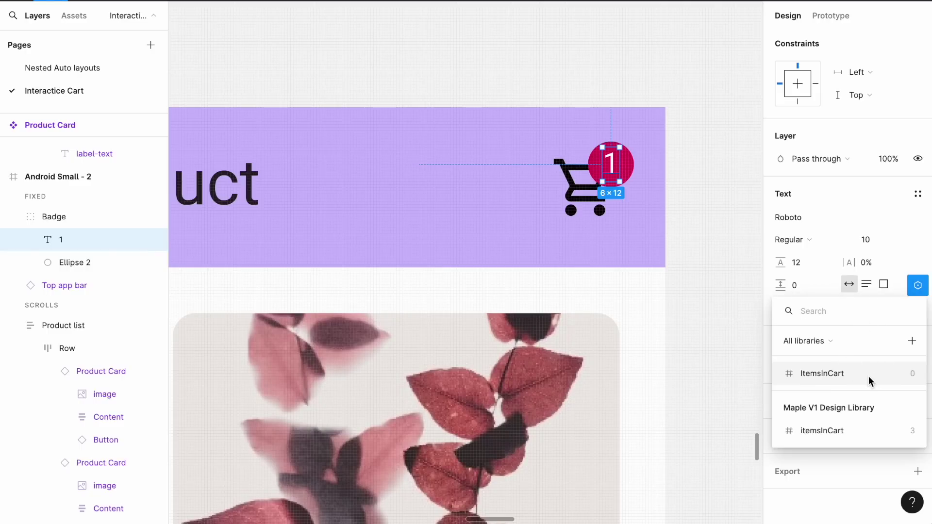
pyautogui.click(818, 374)
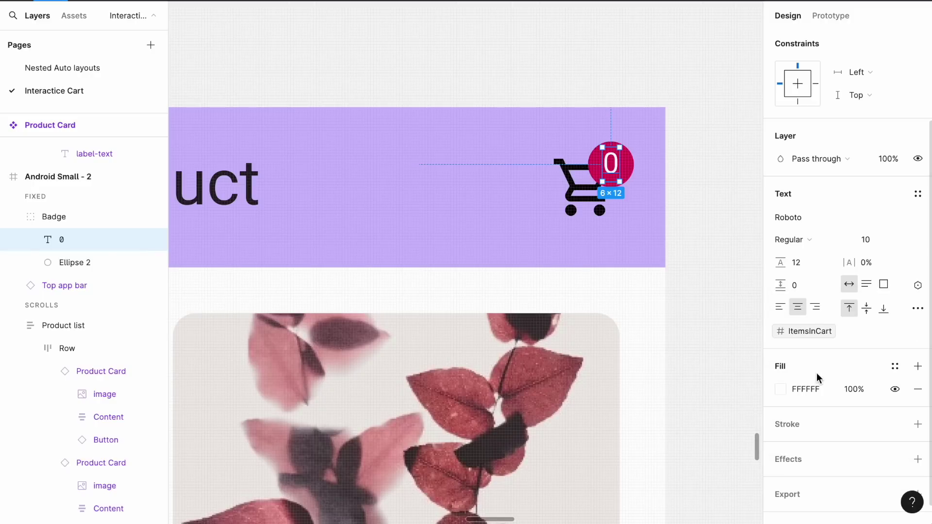
pyautogui.click(712, 300)
pyautogui.click(608, 163)
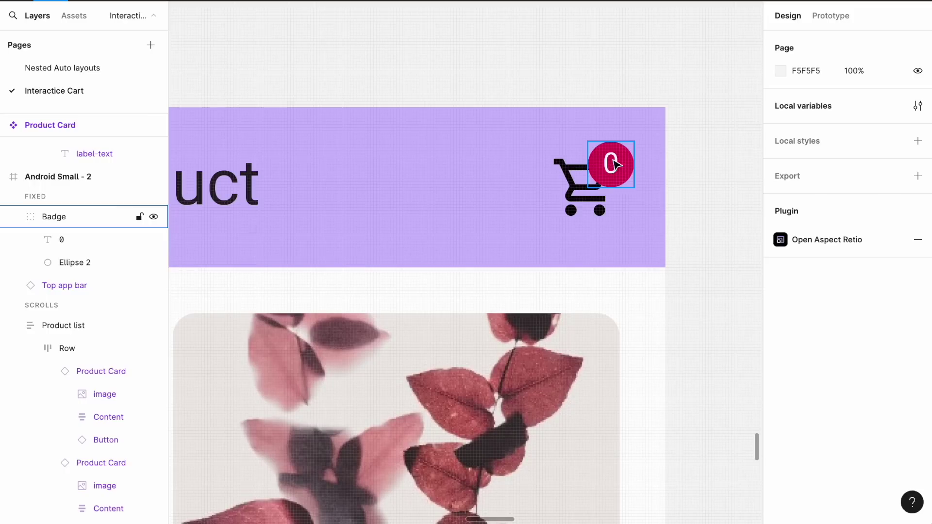
pyautogui.click(615, 231)
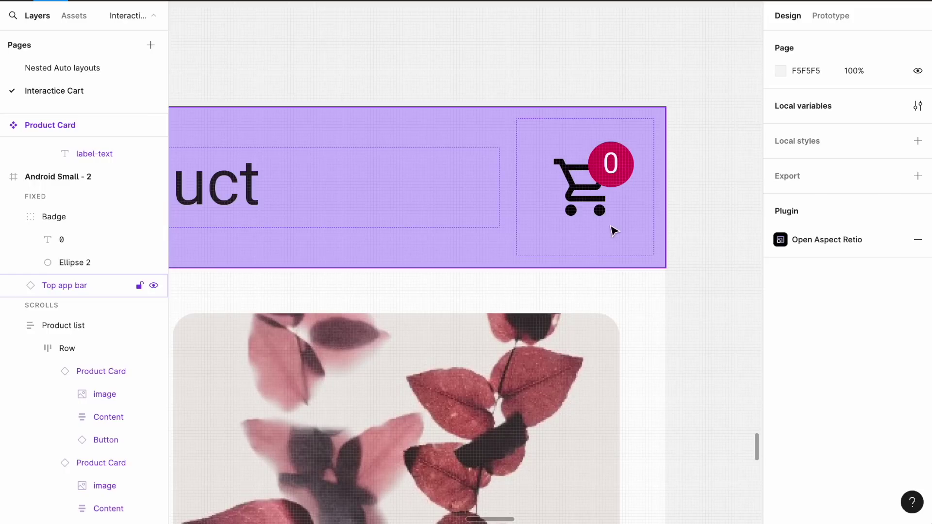
# - Add an On tap interaction with a Set variable action to the Add to cart button in the main Product Card component
pyautogui.scroll(-2, 614, 231)
pyautogui.hscroll(-2, 614, 232)
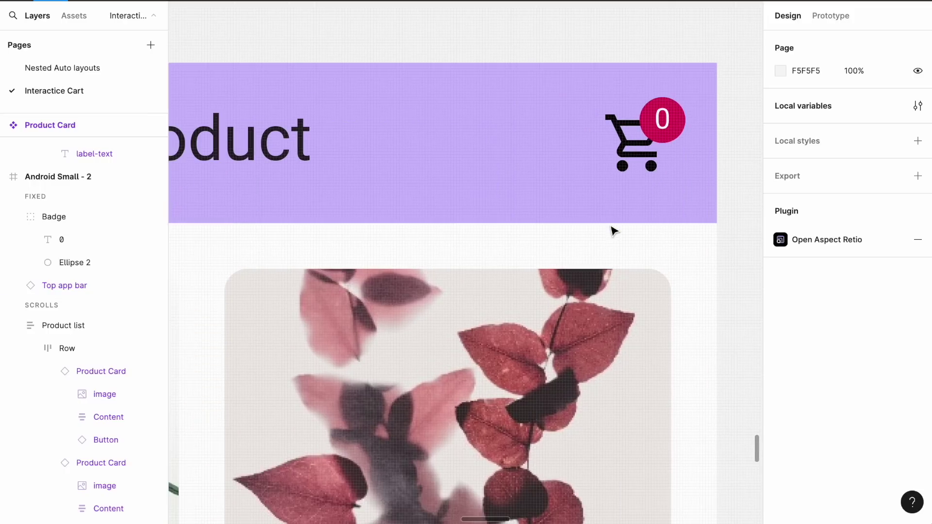
pyautogui.scroll(-2, 615, 231)
pyautogui.hscroll(-1, 614, 231)
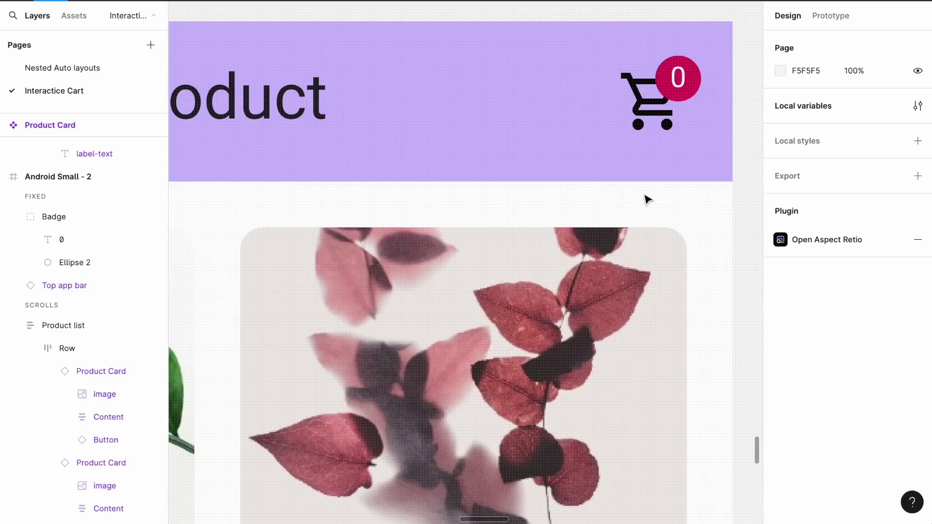
pyautogui.scroll(-5, 649, 200)
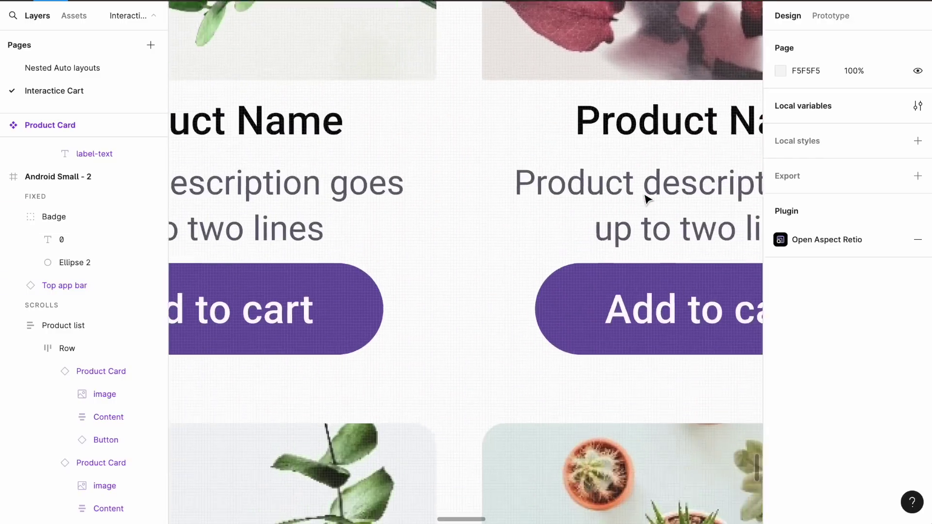
pyautogui.hscroll(-3, 648, 200)
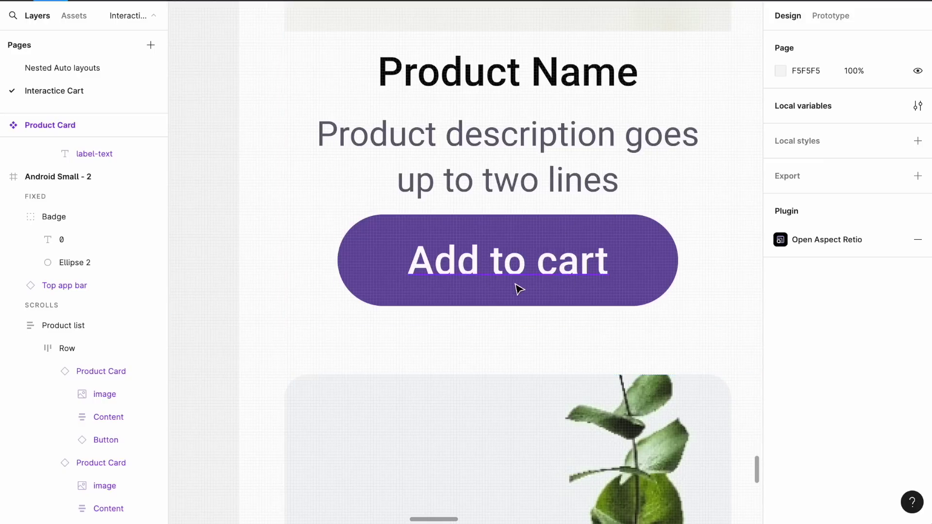
pyautogui.scroll(-3, 516, 289)
pyautogui.hscroll(-10, 517, 290)
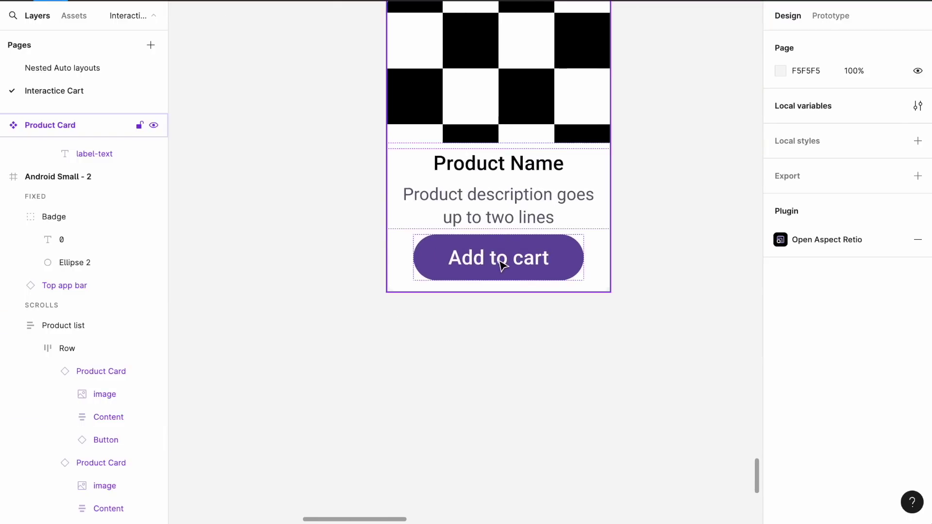
pyautogui.click(503, 265)
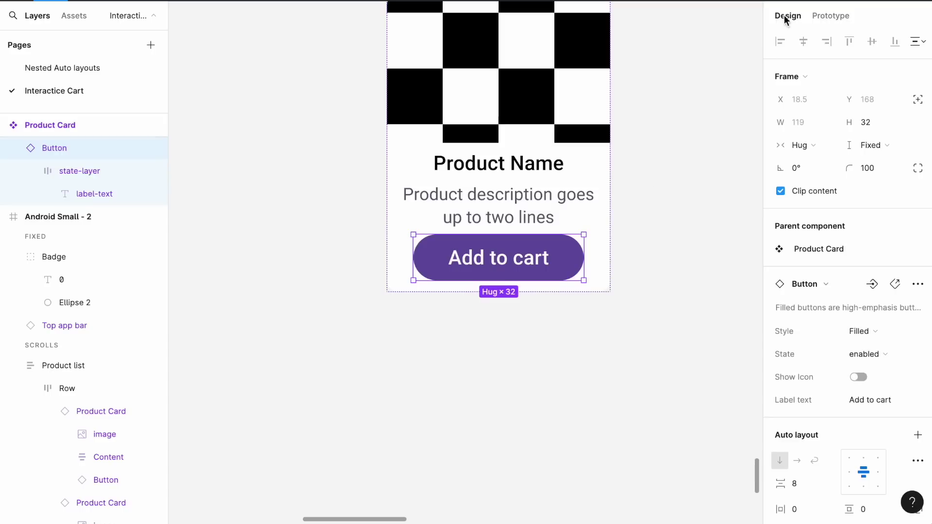
pyautogui.click(834, 16)
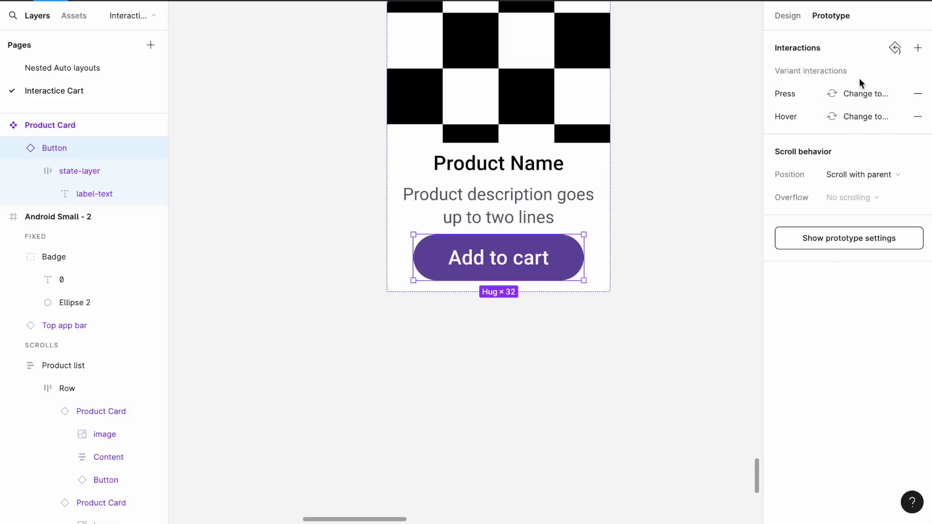
pyautogui.click(919, 48)
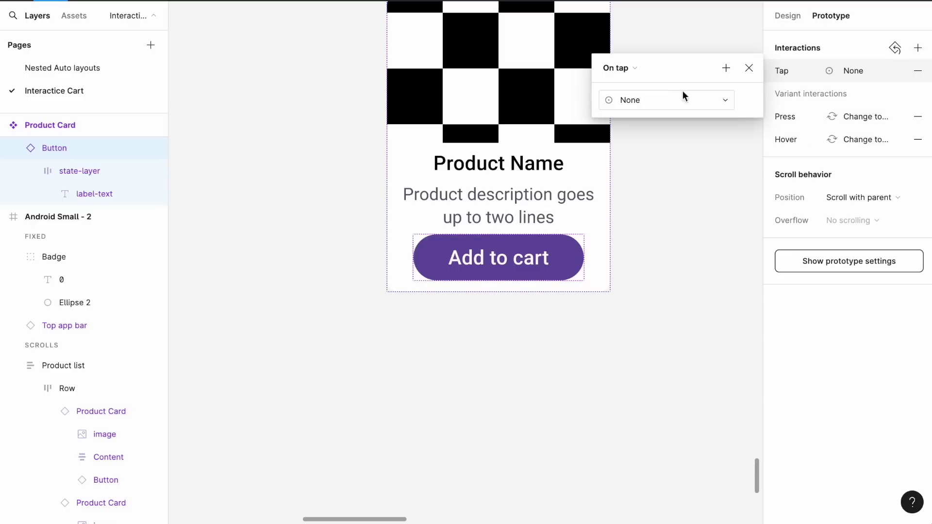
pyautogui.click(636, 68)
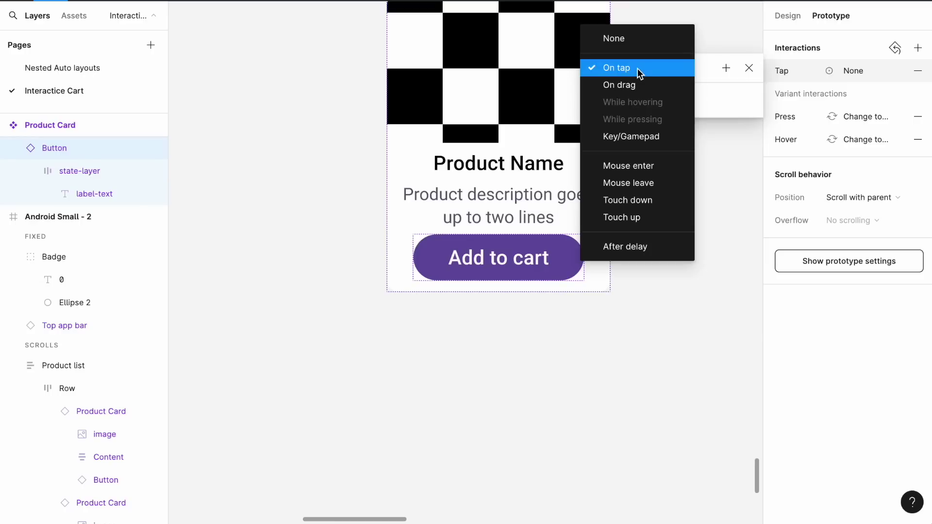
pyautogui.click(727, 89)
pyautogui.click(683, 100)
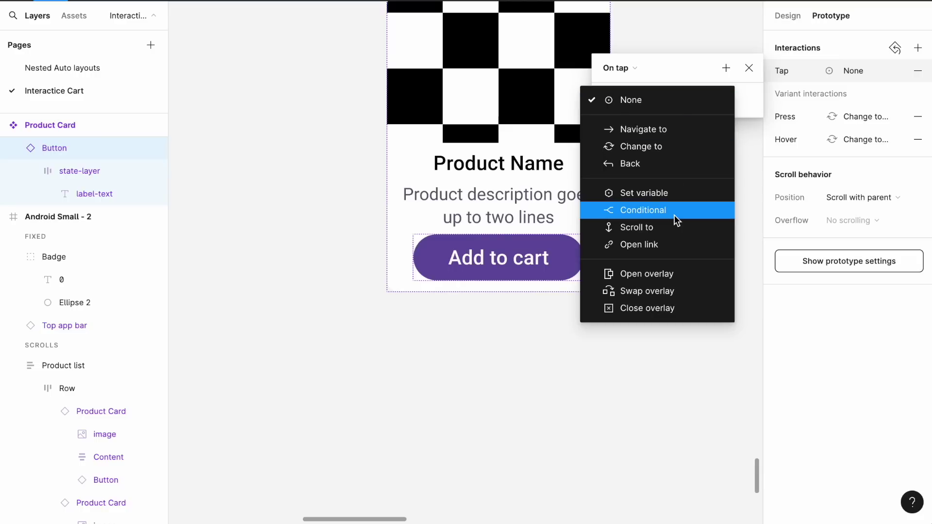
pyautogui.click(649, 194)
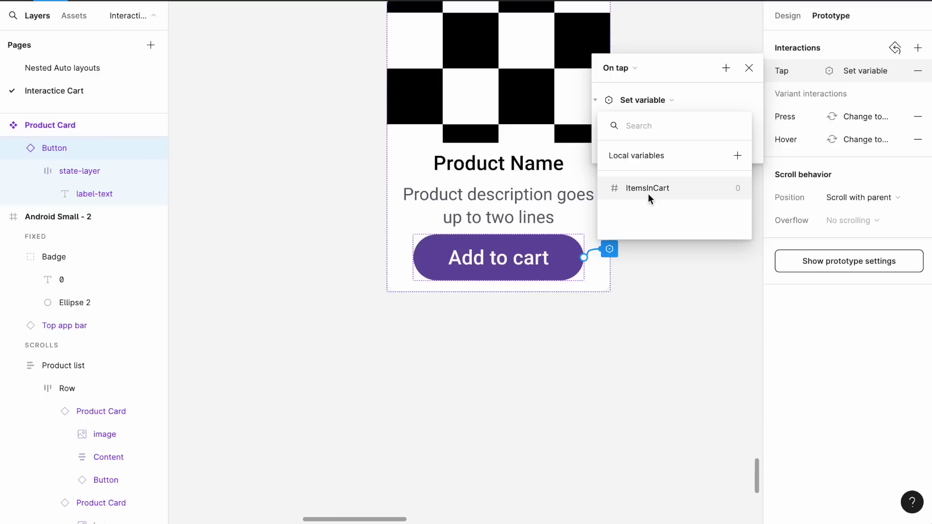
# - Target the local ItemsInCart variable in the tap action and set its value to the expression ItemsInCart + 1
pyautogui.click(648, 193)
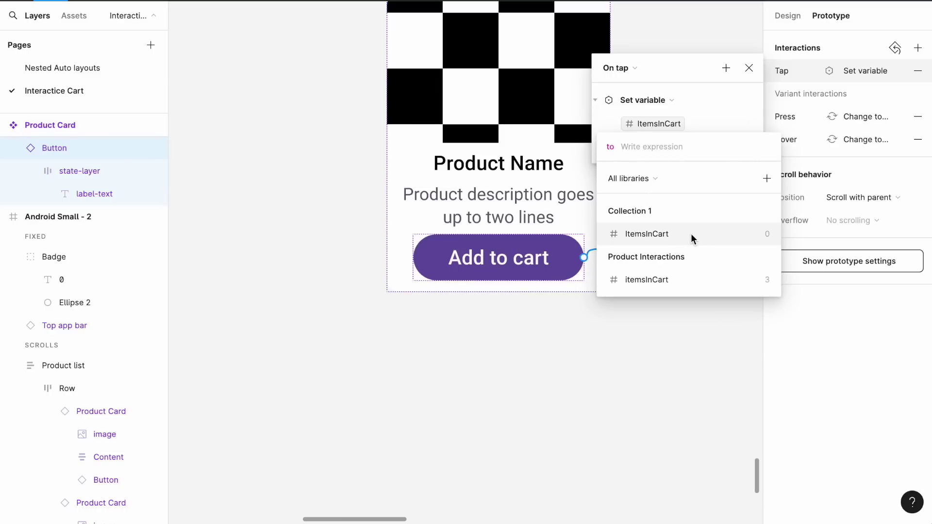
pyautogui.click(691, 235)
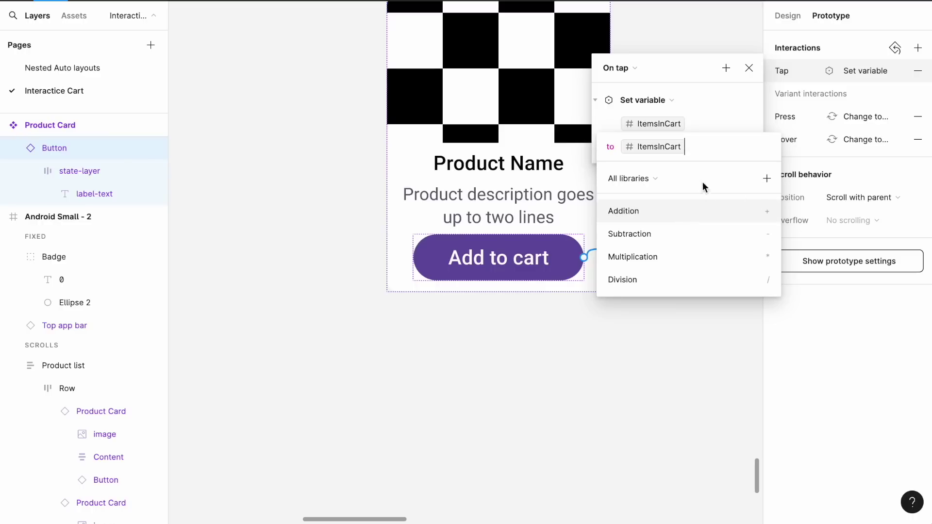
pyautogui.click(649, 216)
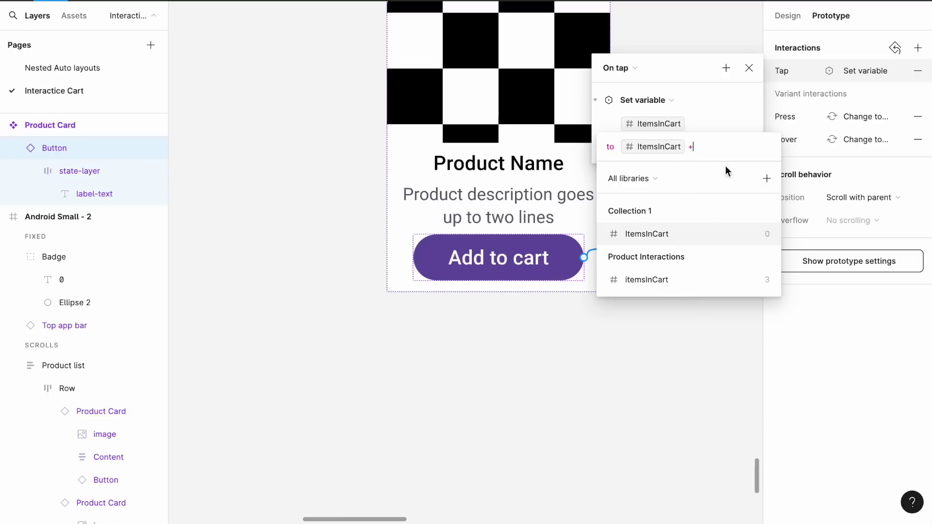
pyautogui.write('1')
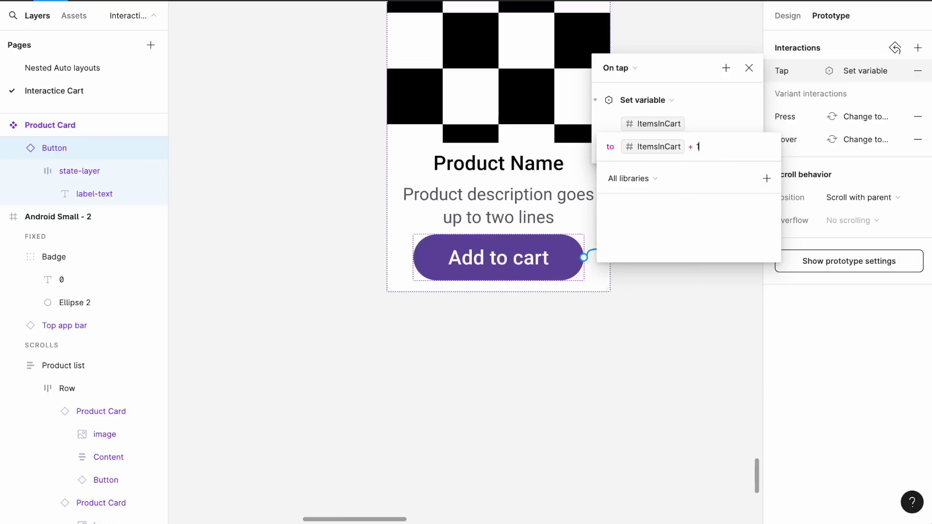
pyautogui.click(732, 123)
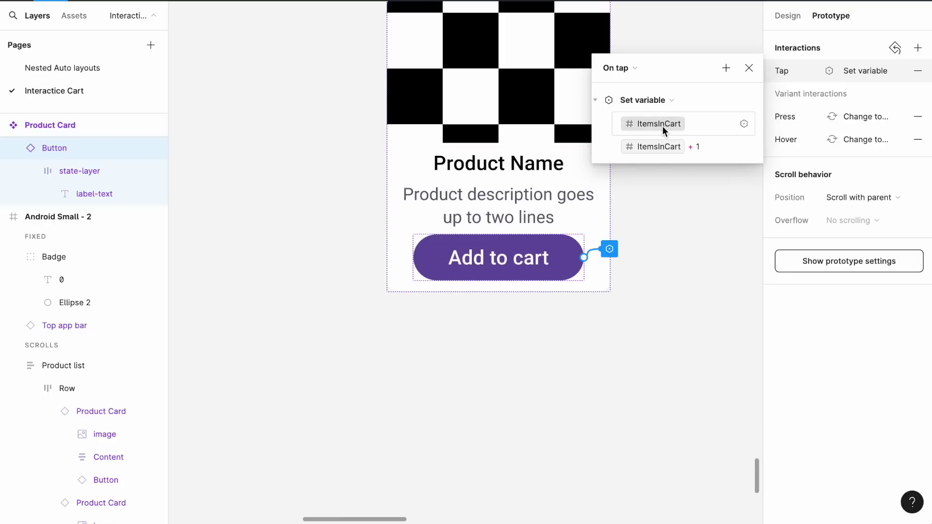
pyautogui.click(698, 182)
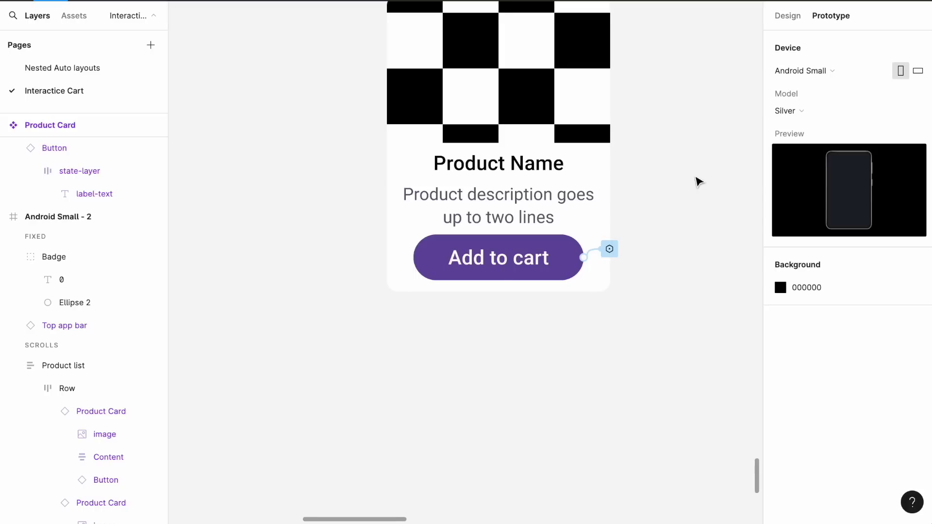
# - Test the Add to cart buttons of several products in the prototype preview, scrolling the list and checking the cart badge count
pyautogui.scroll(1, 698, 181)
pyautogui.hotkey('ctrl', 'alt', 'Return')
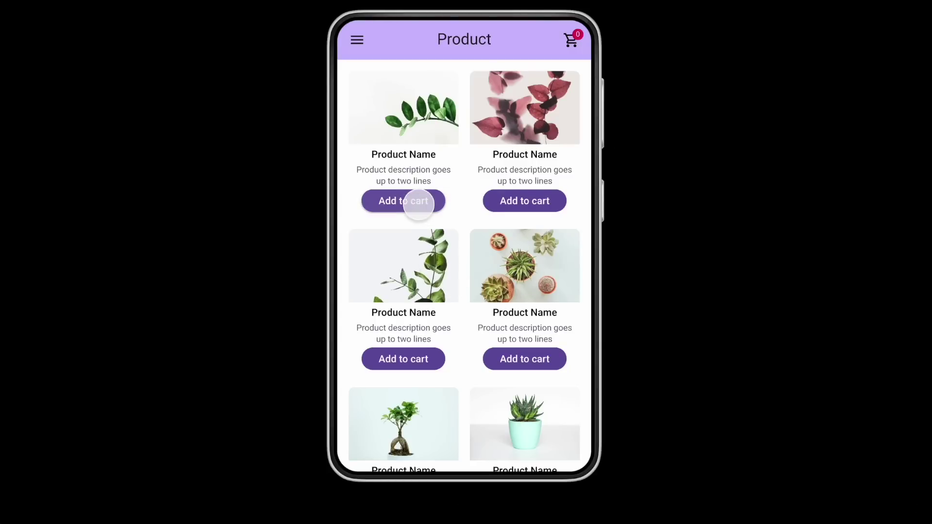
pyautogui.click(417, 202)
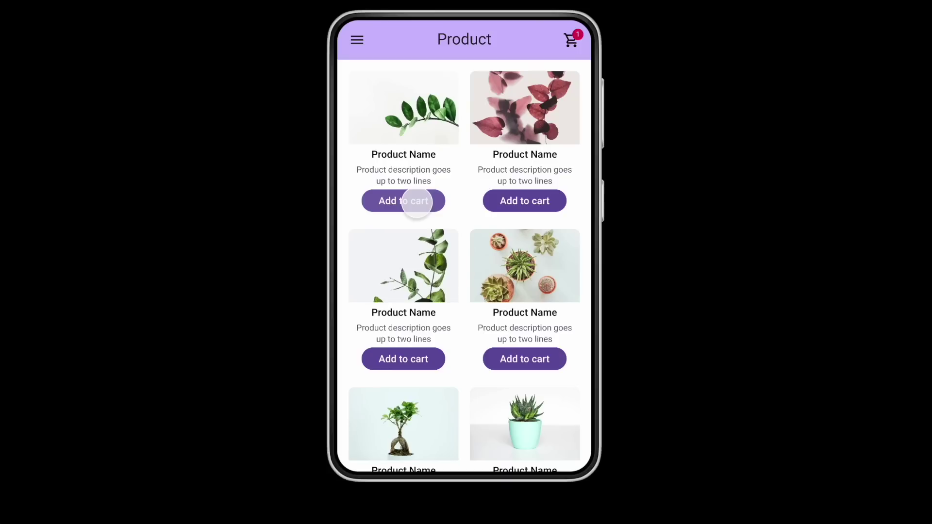
pyautogui.click(528, 205)
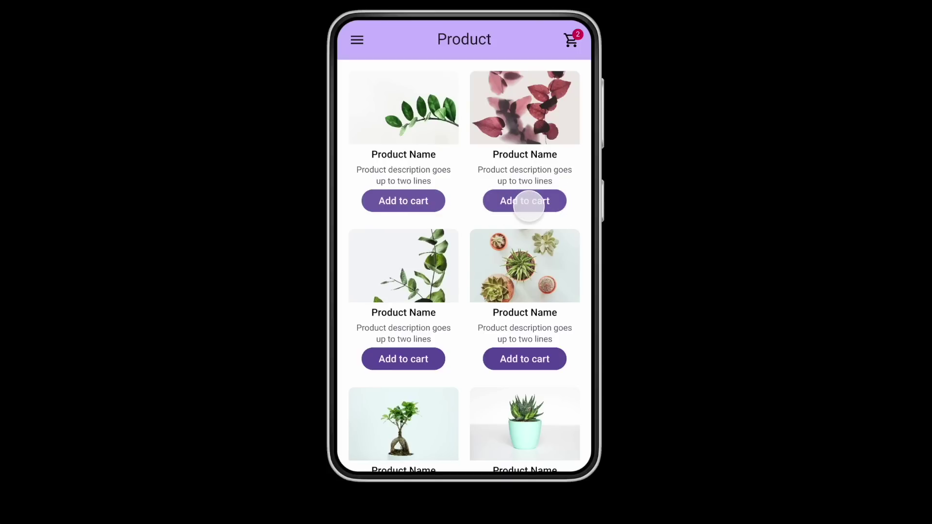
pyautogui.click(416, 358)
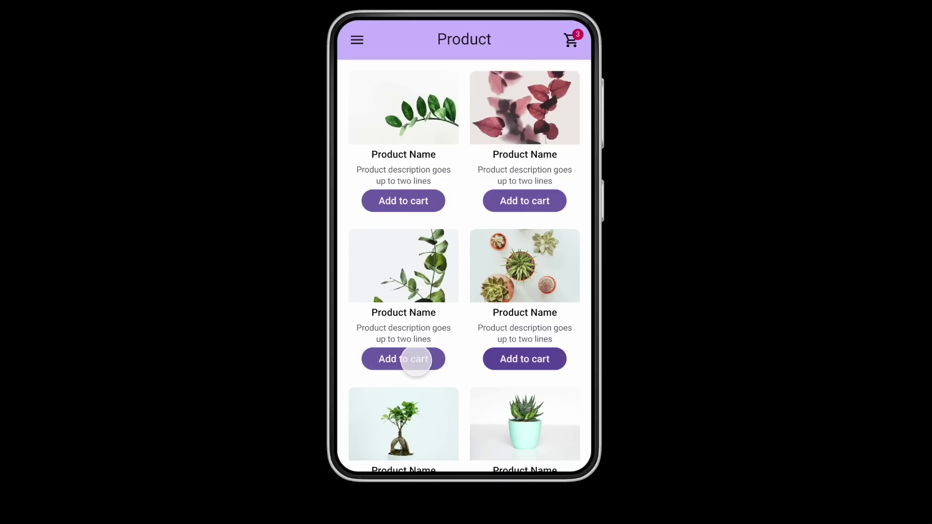
pyautogui.click(535, 360)
pyautogui.scroll(-2, 534, 358)
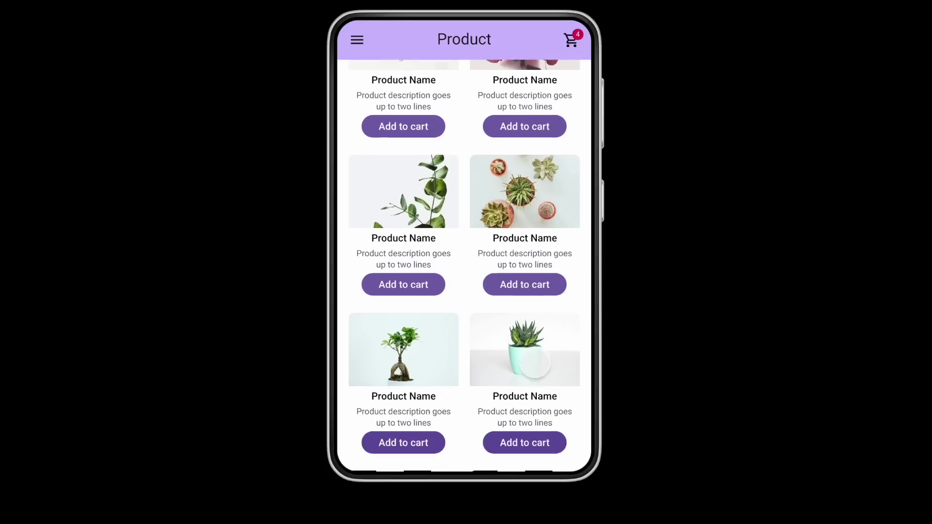
pyautogui.click(533, 285)
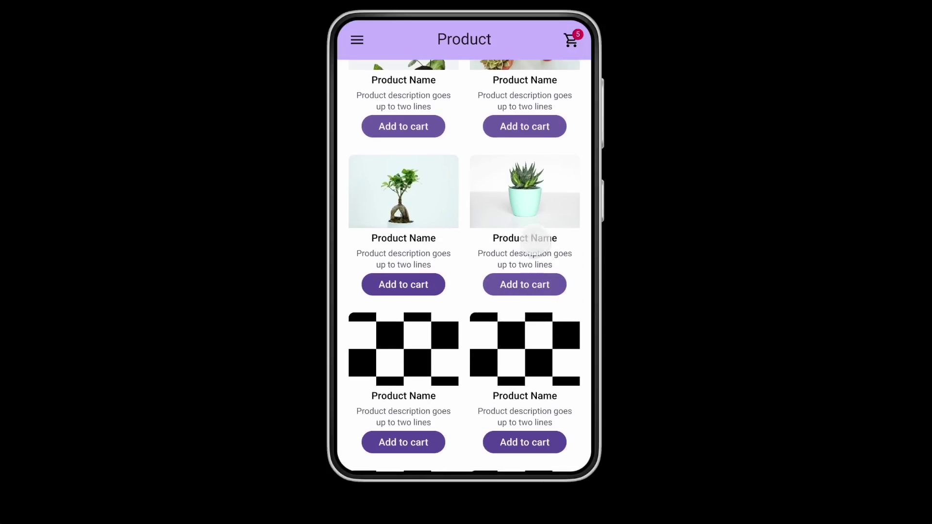
pyautogui.click(526, 138)
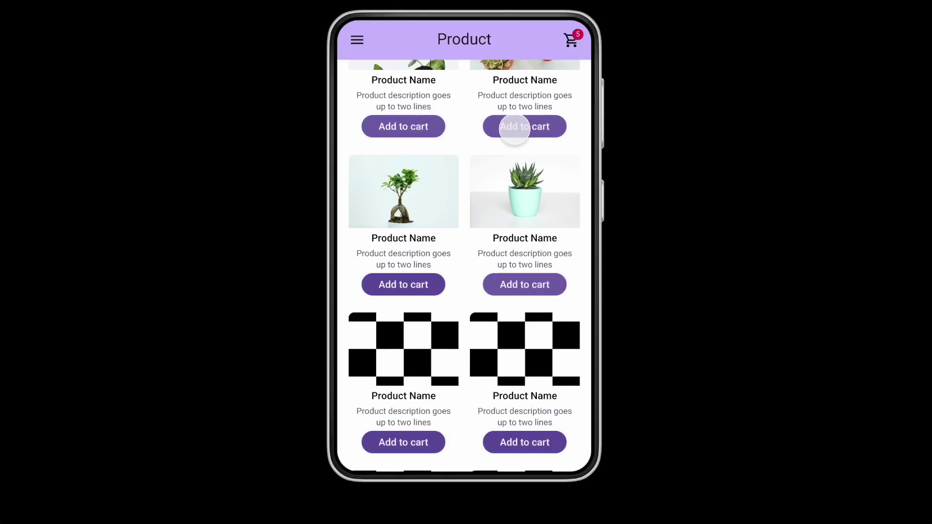
pyautogui.click(420, 127)
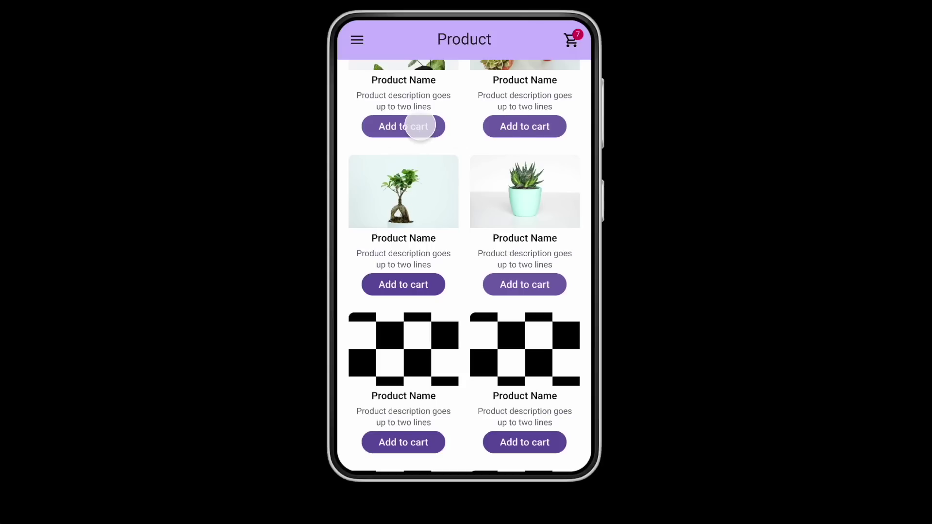